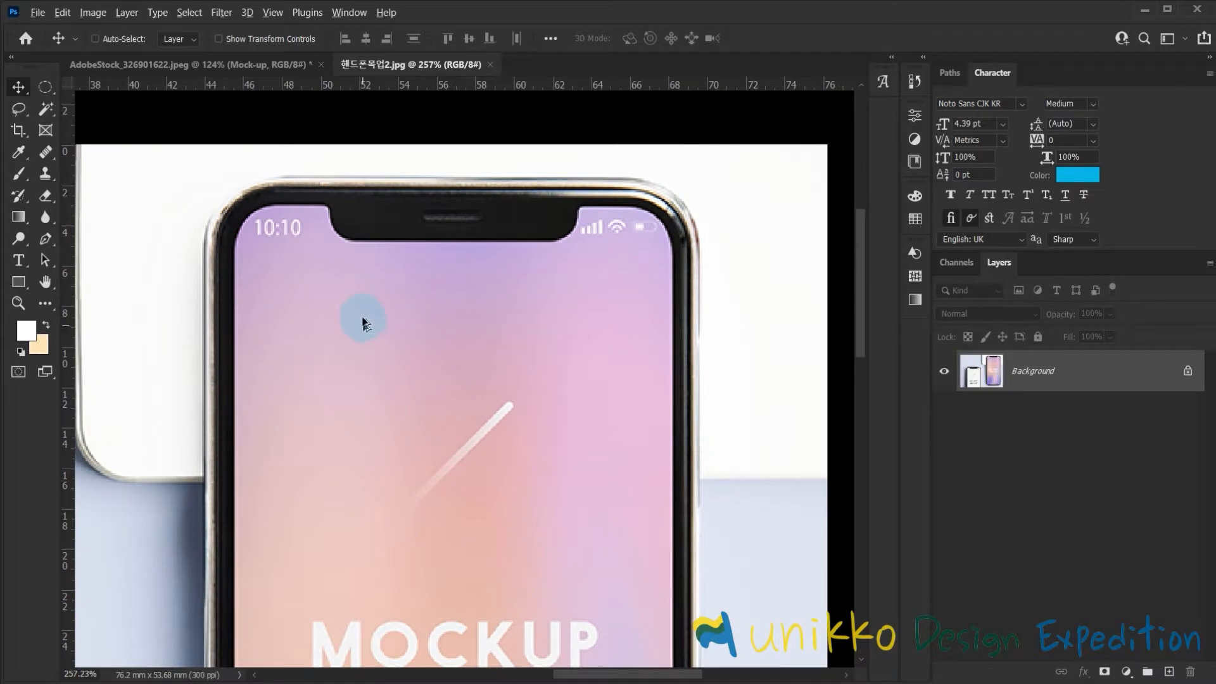
Choose the Pen tool and set the shape fill to the recently used light blue.
{"action": "left_click", "coordinate": [47, 239]}
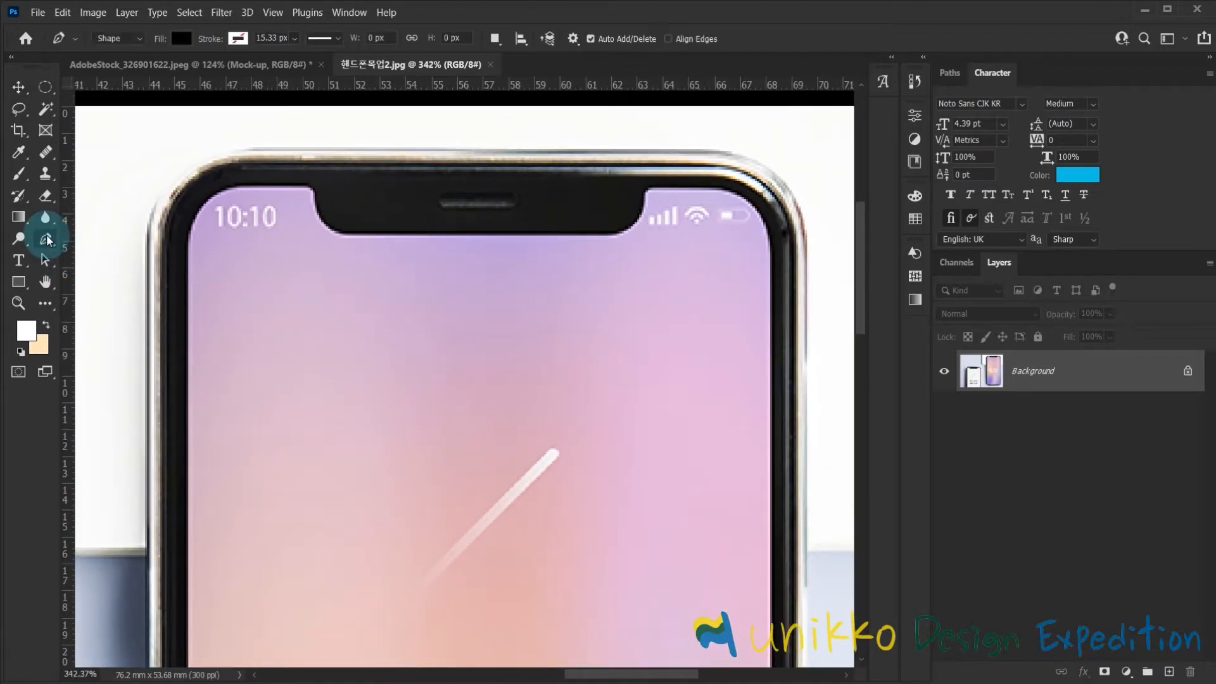
{"action": "left_click", "coordinate": [188, 36]}
{"action": "left_click", "coordinate": [88, 125]}
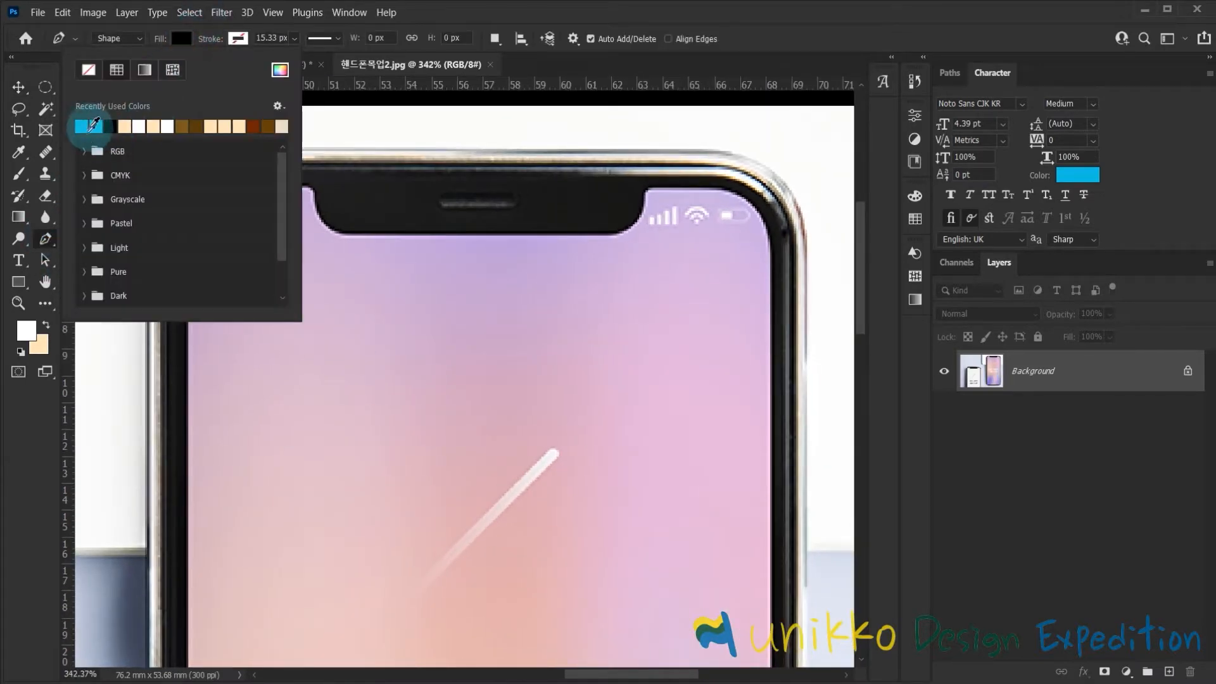
{"action": "left_click", "coordinate": [645, 8]}
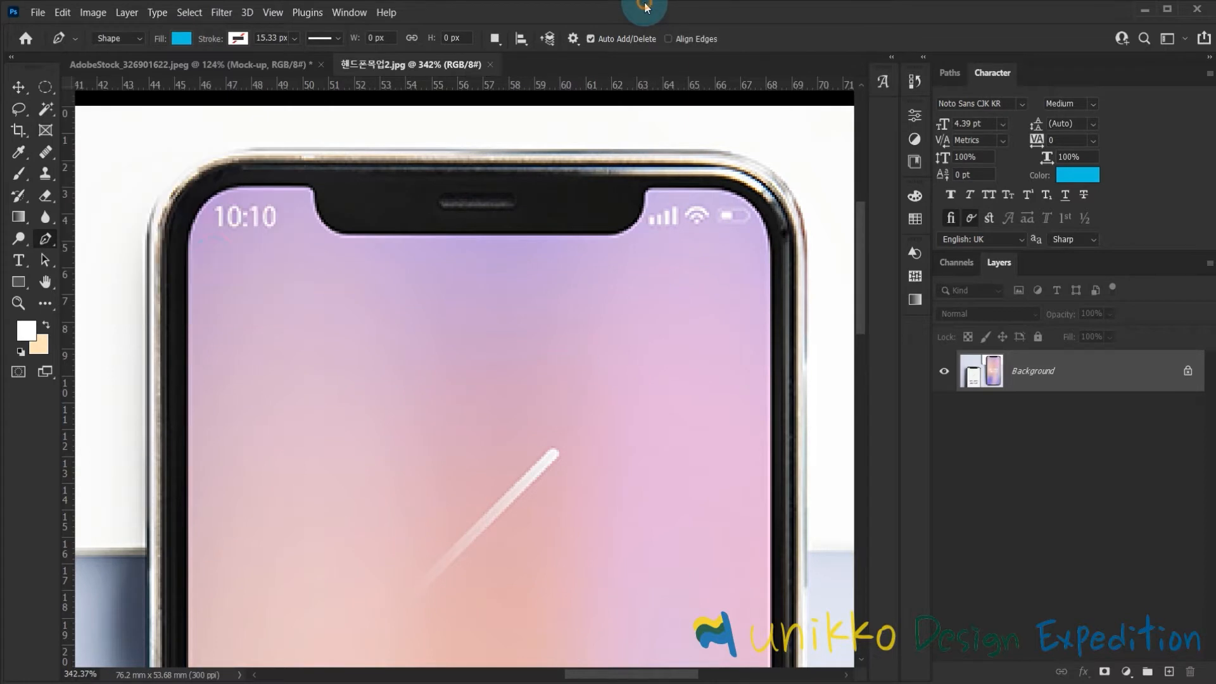
Start a pen shape on the left screen edge of the rear phone and curve it around the upper-left screen corner.
{"action": "left_click", "coordinate": [190, 274]}
{"action": "key", "text": "ctrl+z"}
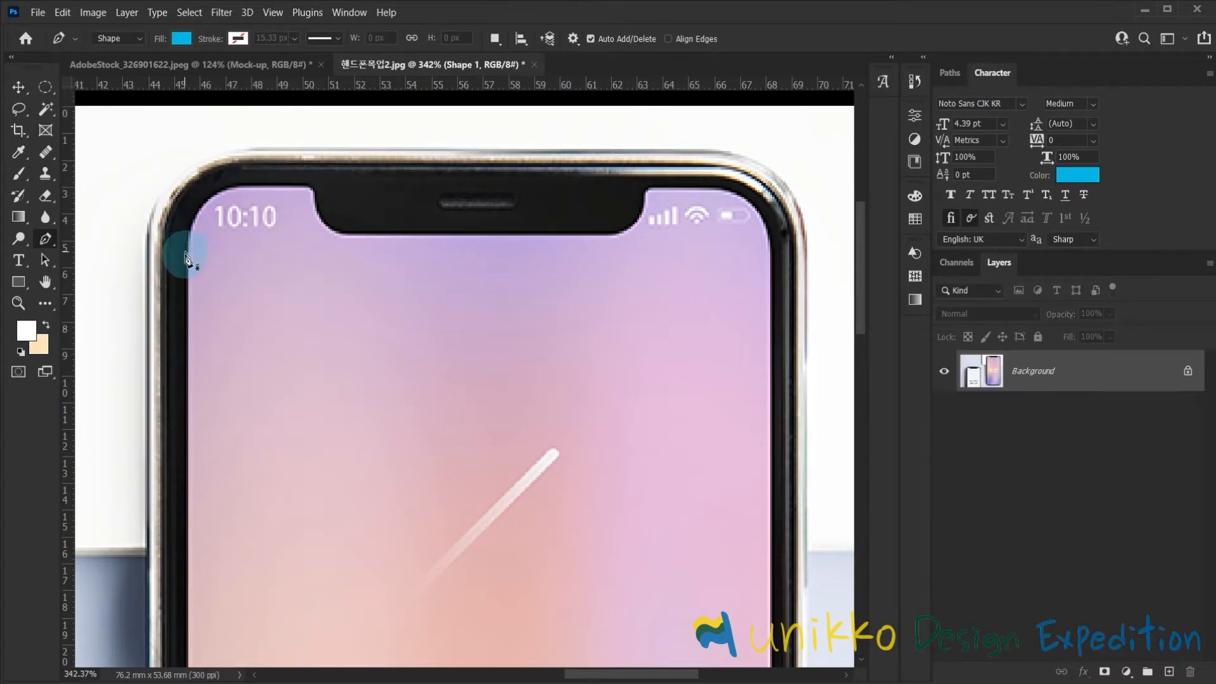
{"action": "scroll", "coordinate": [193, 259], "scroll_direction": "up", "scroll_amount": 3}
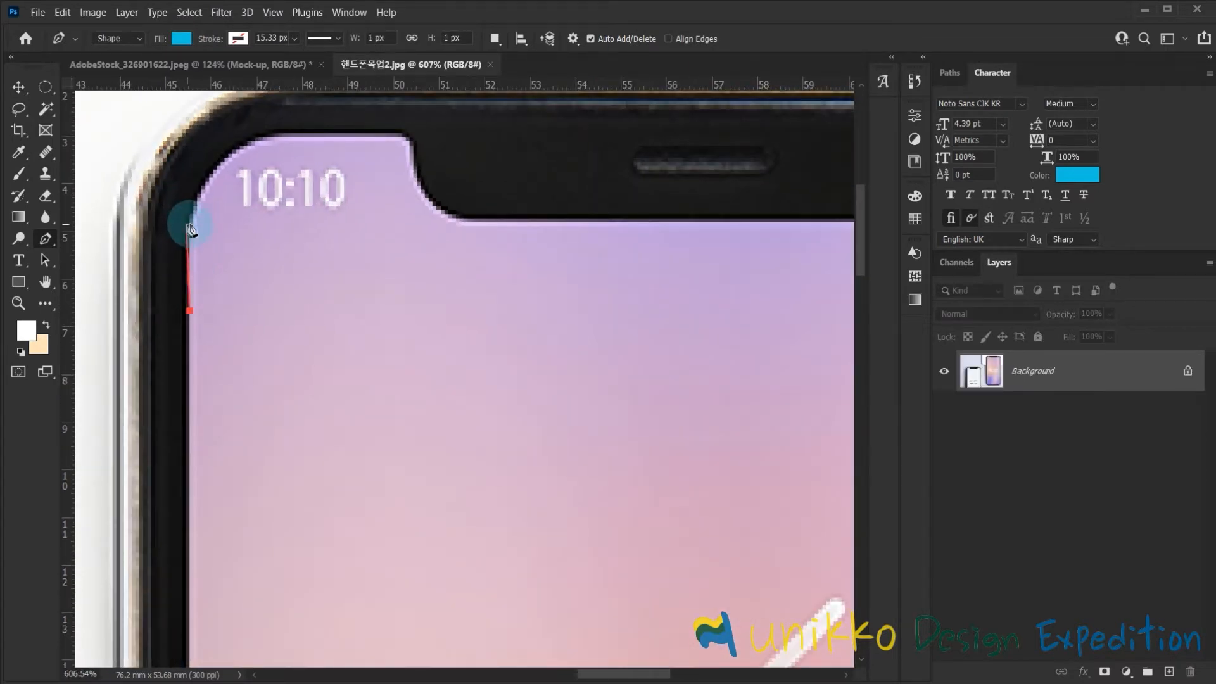
{"action": "left_click", "coordinate": [190, 234]}
{"action": "left_click_drag", "start_coordinate": [274, 136], "coordinate": [351, 134]}
{"action": "left_click", "coordinate": [274, 136], "text": "alt"}
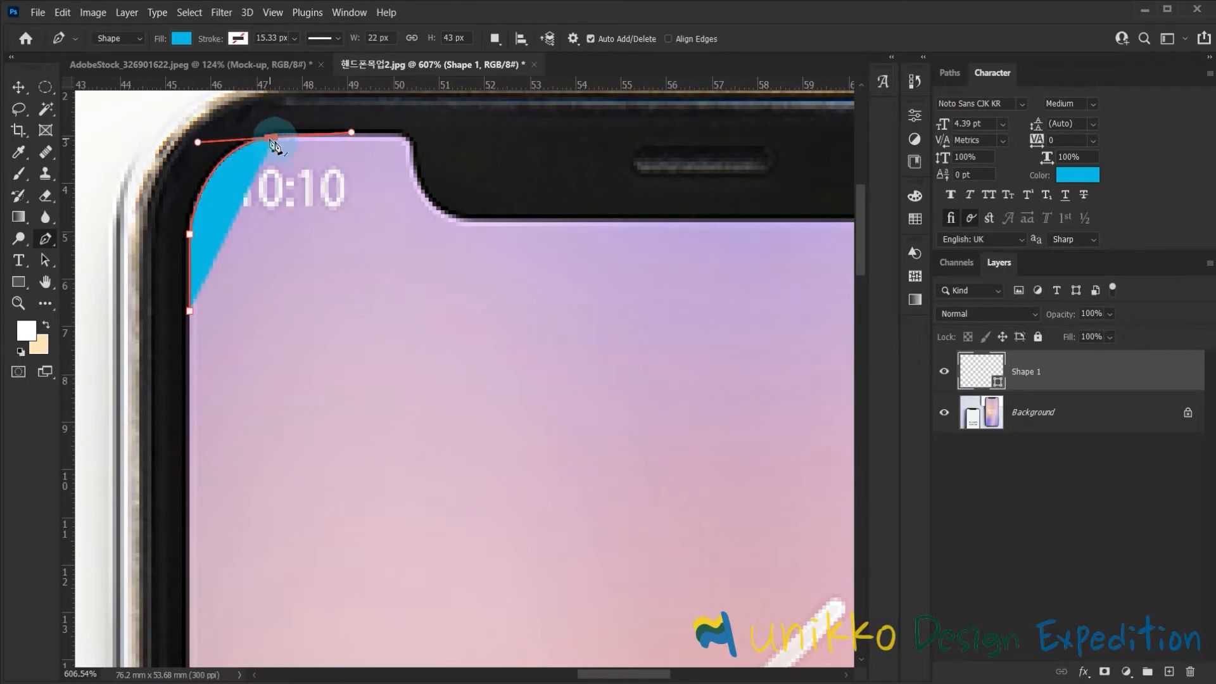
Continue the outline along the top screen edge and down the curved left side of the notch.
{"action": "left_click", "coordinate": [399, 136]}
{"action": "left_click_drag", "start_coordinate": [412, 162], "coordinate": [411, 163]}
{"action": "key", "text": "space"}
{"action": "left_click_drag", "start_coordinate": [448, 182], "coordinate": [363, 163]}
{"action": "left_click_drag", "start_coordinate": [406, 205], "coordinate": [406, 206]}
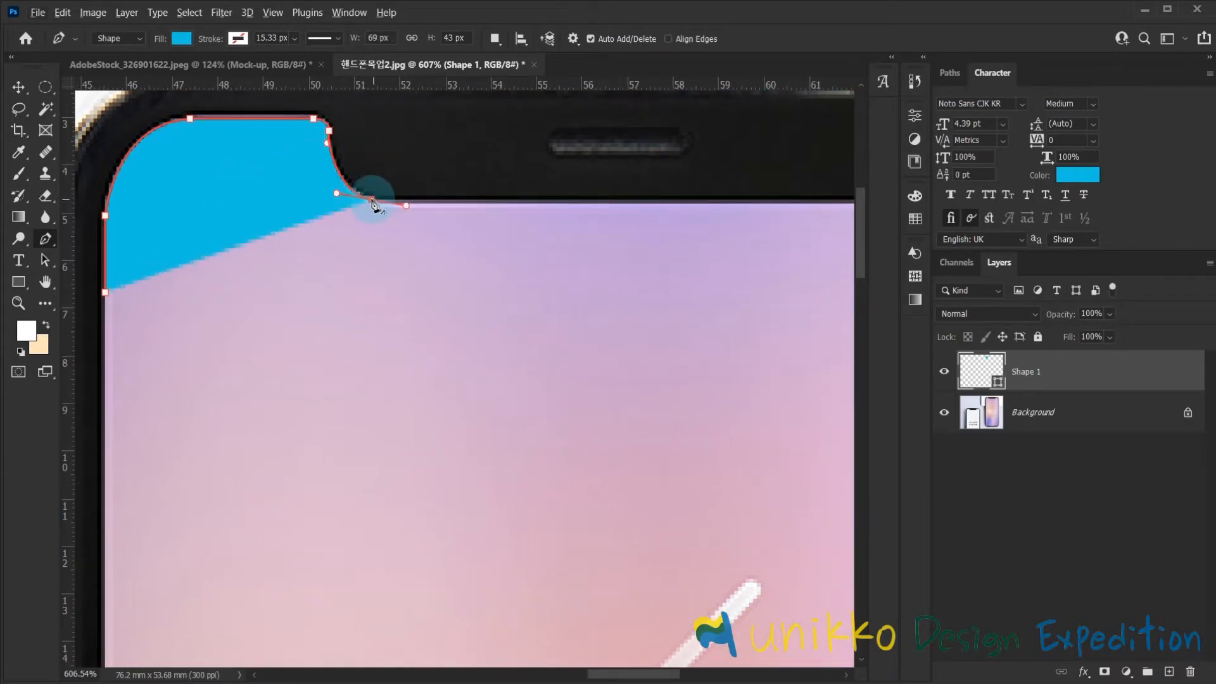
{"action": "left_click", "coordinate": [373, 201], "text": "alt"}
Trace the straight underside of the notch and curve the outline up its right side to the top screen edge.
{"action": "key", "text": "space"}
{"action": "left_click_drag", "start_coordinate": [526, 204], "coordinate": [198, 237]}
{"action": "left_click", "coordinate": [524, 234]}
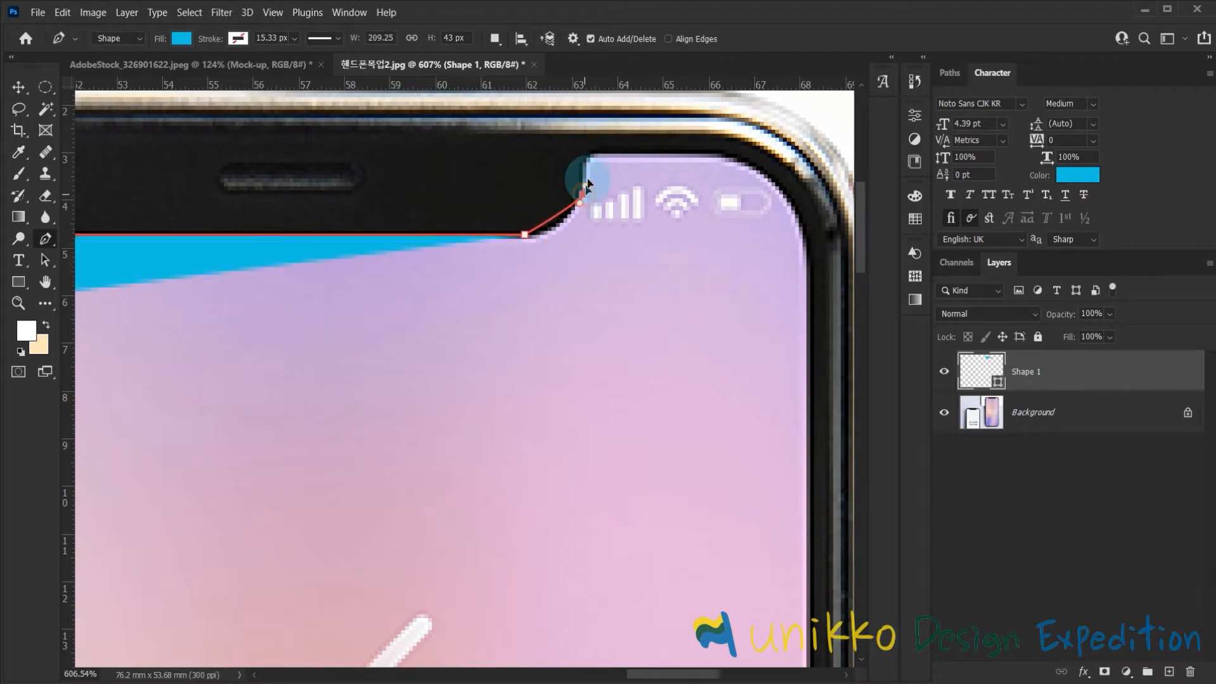
{"action": "left_click_drag", "start_coordinate": [593, 156], "coordinate": [594, 157]}
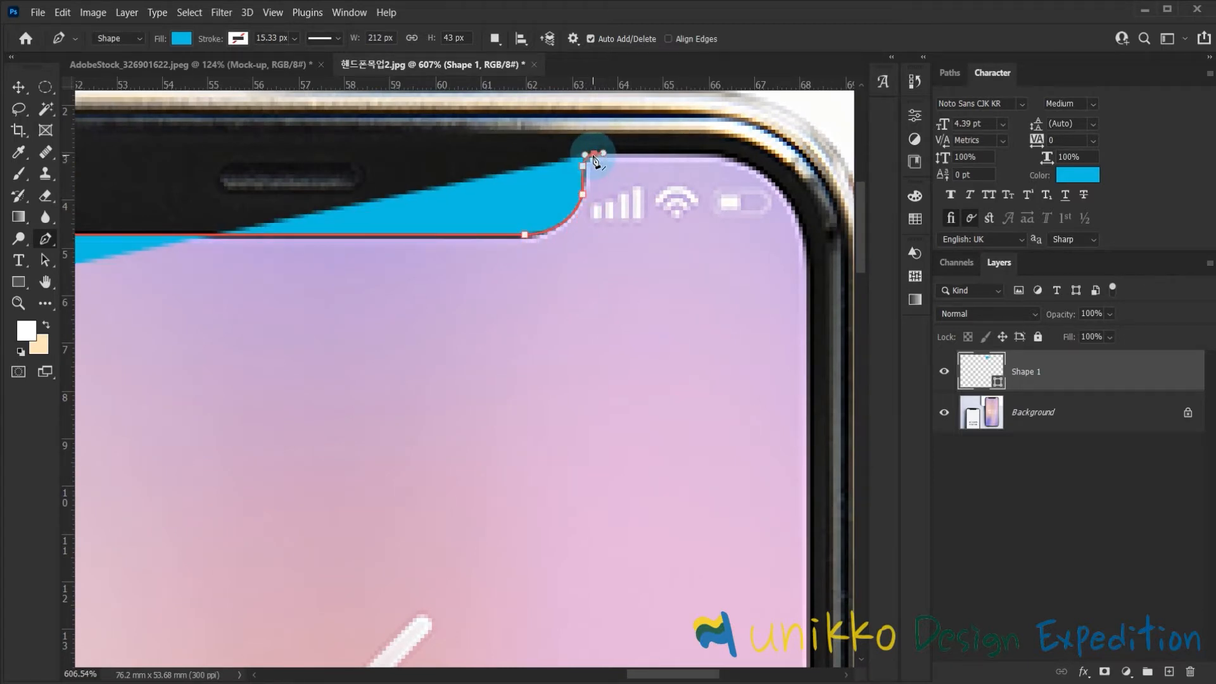
Extend the outline along the top edge and curve it around the upper-right screen corner.
{"action": "left_click", "coordinate": [725, 155]}
{"action": "left_click_drag", "start_coordinate": [821, 268], "coordinate": [585, 229]}
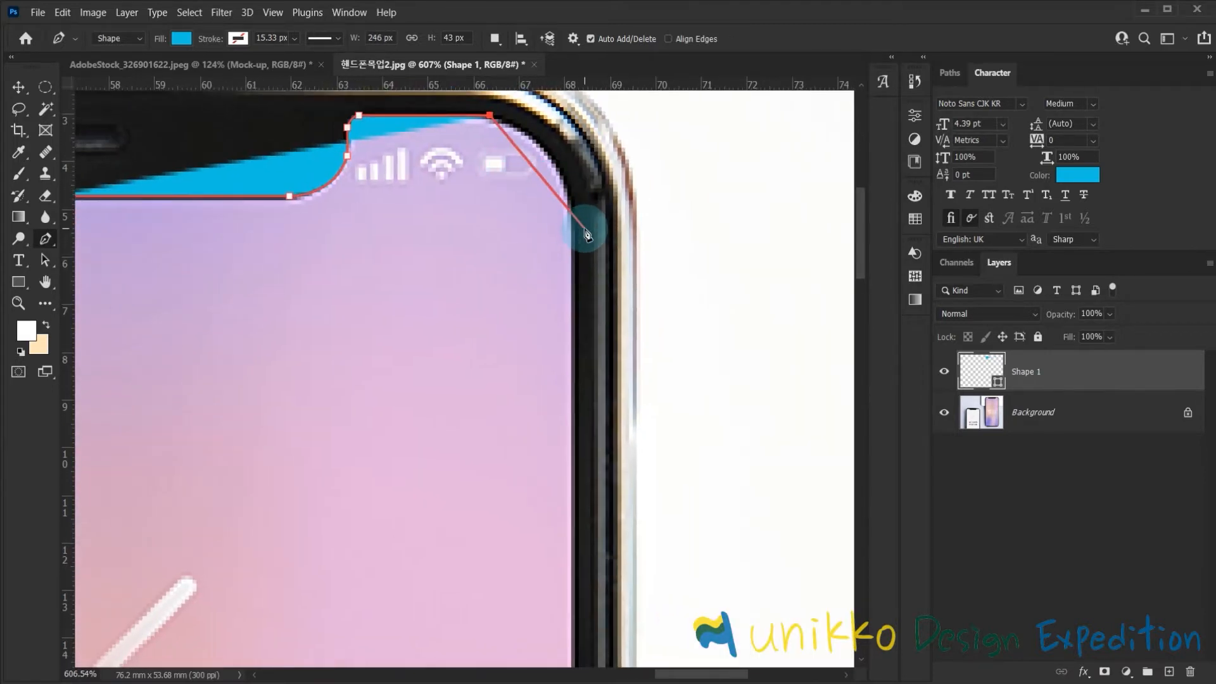
{"action": "left_click_drag", "start_coordinate": [574, 311], "coordinate": [574, 307]}
{"action": "left_click", "coordinate": [568, 219], "text": "alt"}
Extend the outline straight down the right screen edge to the start of the lower-right corner.
{"action": "scroll", "coordinate": [605, 293], "scroll_direction": "down", "scroll_amount": 3}
{"action": "left_click_drag", "start_coordinate": [538, 454], "coordinate": [476, 186]}
{"action": "left_click_drag", "start_coordinate": [528, 376], "coordinate": [545, 127]}
{"action": "scroll", "coordinate": [560, 288], "scroll_direction": "down", "scroll_amount": 6}
{"action": "left_click_drag", "start_coordinate": [577, 519], "coordinate": [682, 307]}
{"action": "scroll", "coordinate": [705, 339], "scroll_direction": "up", "scroll_amount": 7}
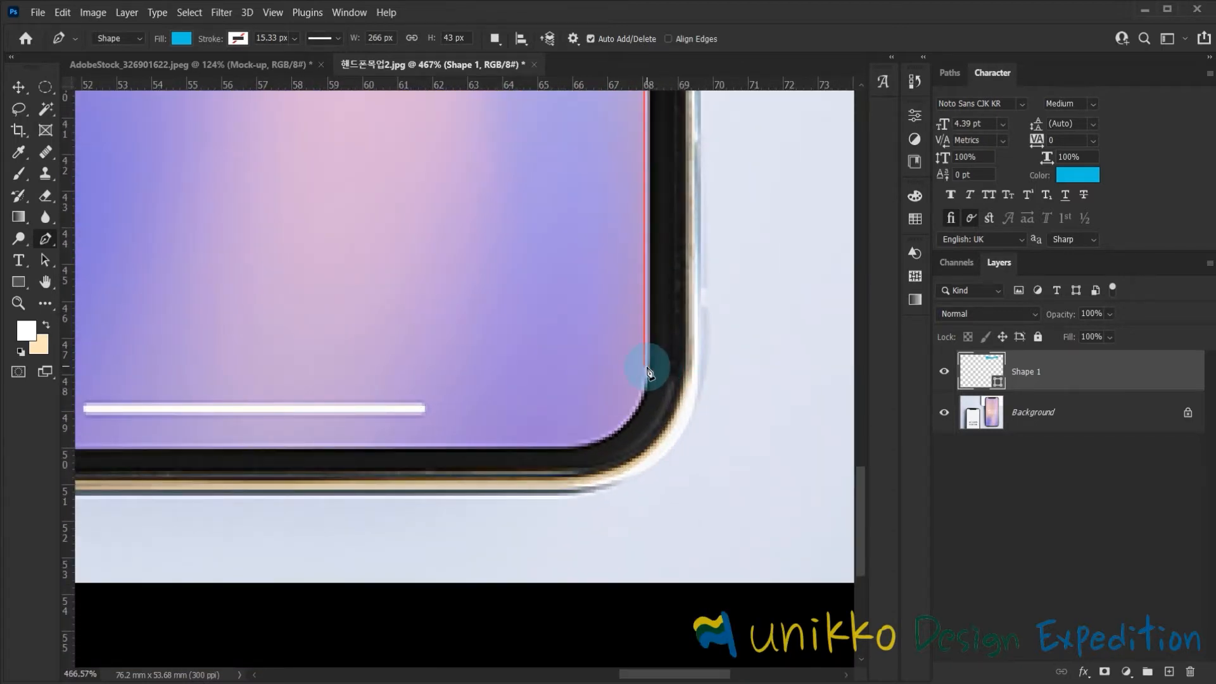
{"action": "left_click", "coordinate": [649, 374]}
Curve the outline around the lower-right corner and run it along the bottom edge to the lower-left corner.
{"action": "scroll", "coordinate": [693, 348], "scroll_direction": "up", "scroll_amount": 4}
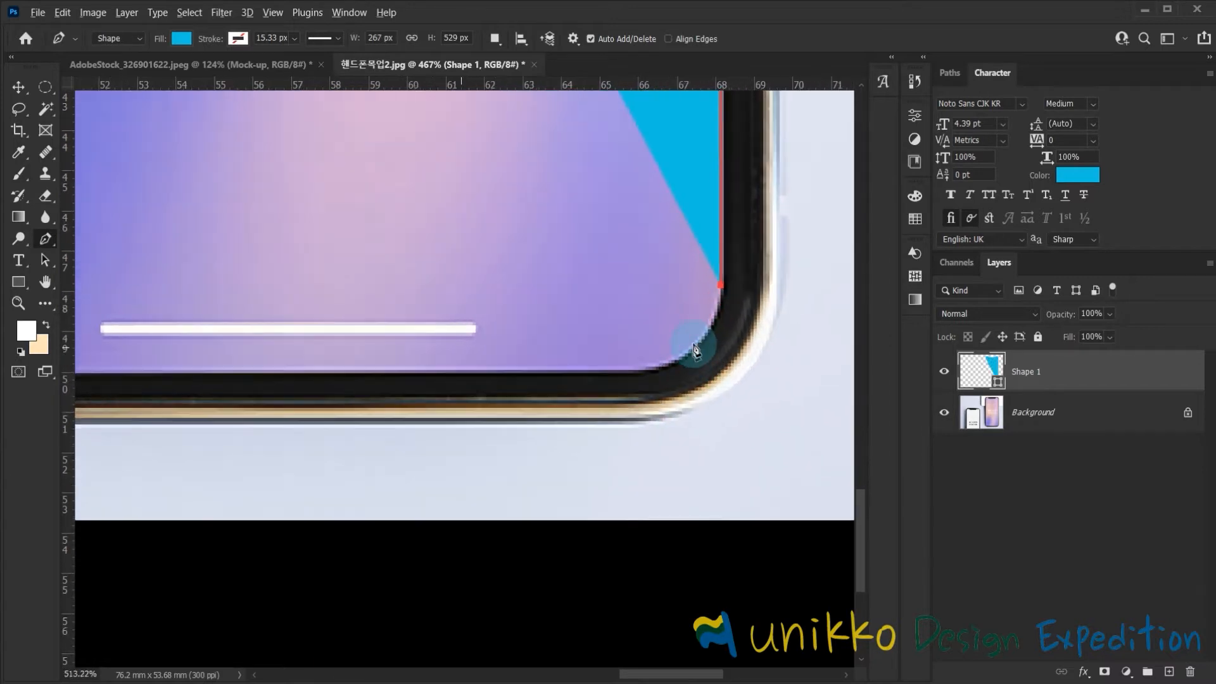
{"action": "left_click_drag", "start_coordinate": [566, 392], "coordinate": [506, 406]}
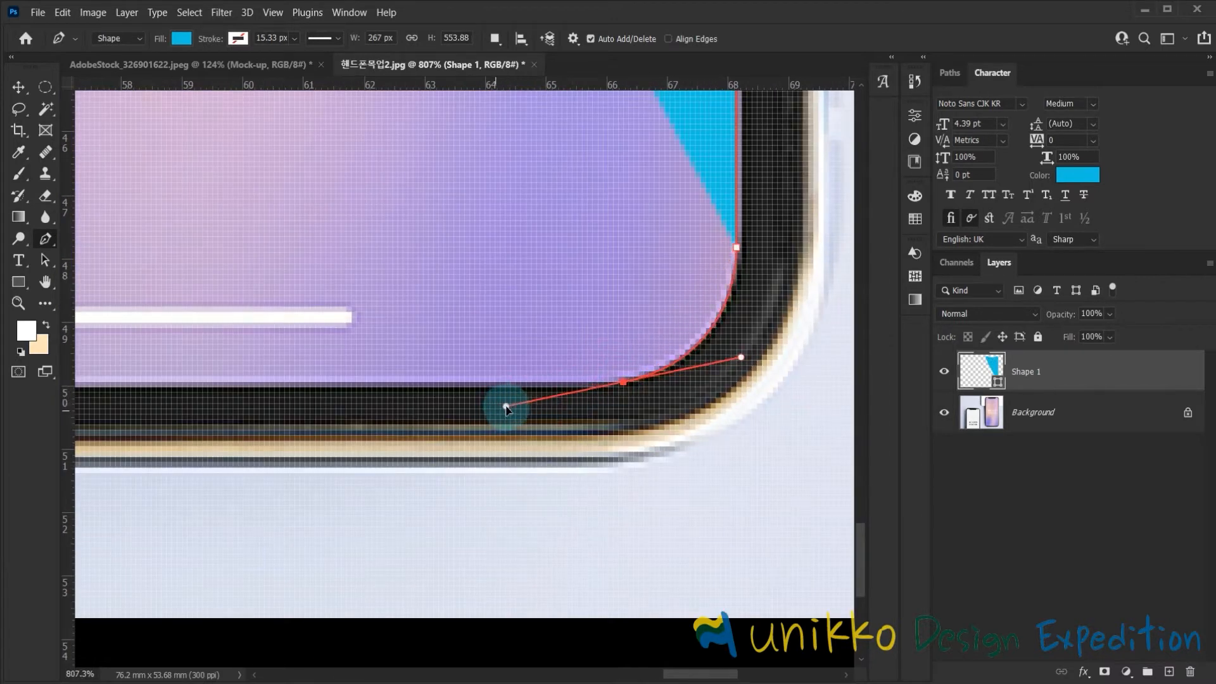
{"action": "scroll", "coordinate": [624, 387], "scroll_direction": "down", "scroll_amount": 3}
{"action": "scroll", "coordinate": [380, 380], "scroll_direction": "left", "scroll_amount": 10}
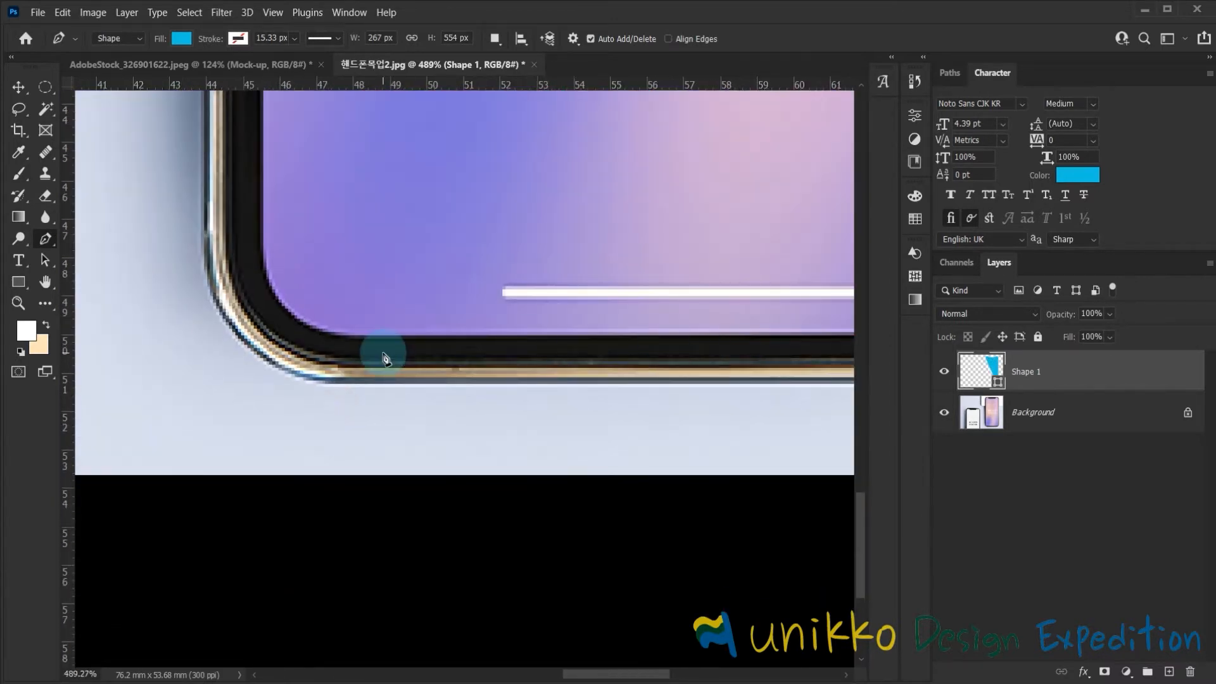
{"action": "left_click", "coordinate": [360, 332]}
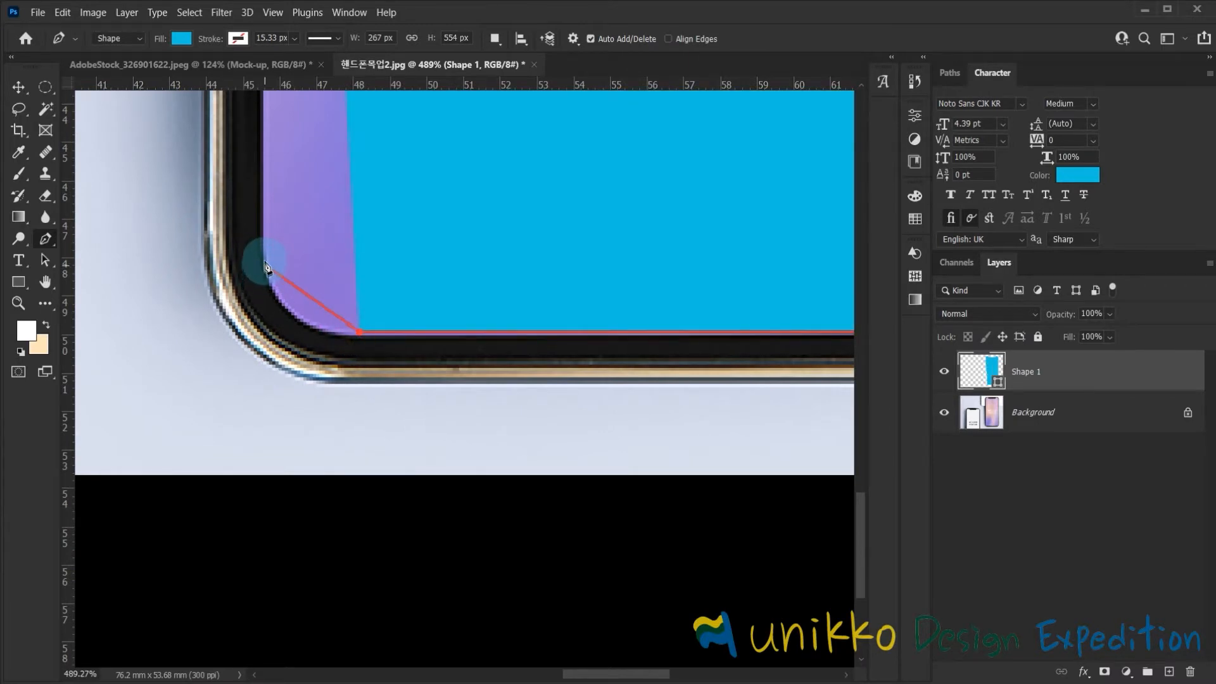
Curve the outline around the lower-left corner and close the shape at its starting point on the left edge.
{"action": "left_click_drag", "start_coordinate": [261, 227], "coordinate": [249, 177]}
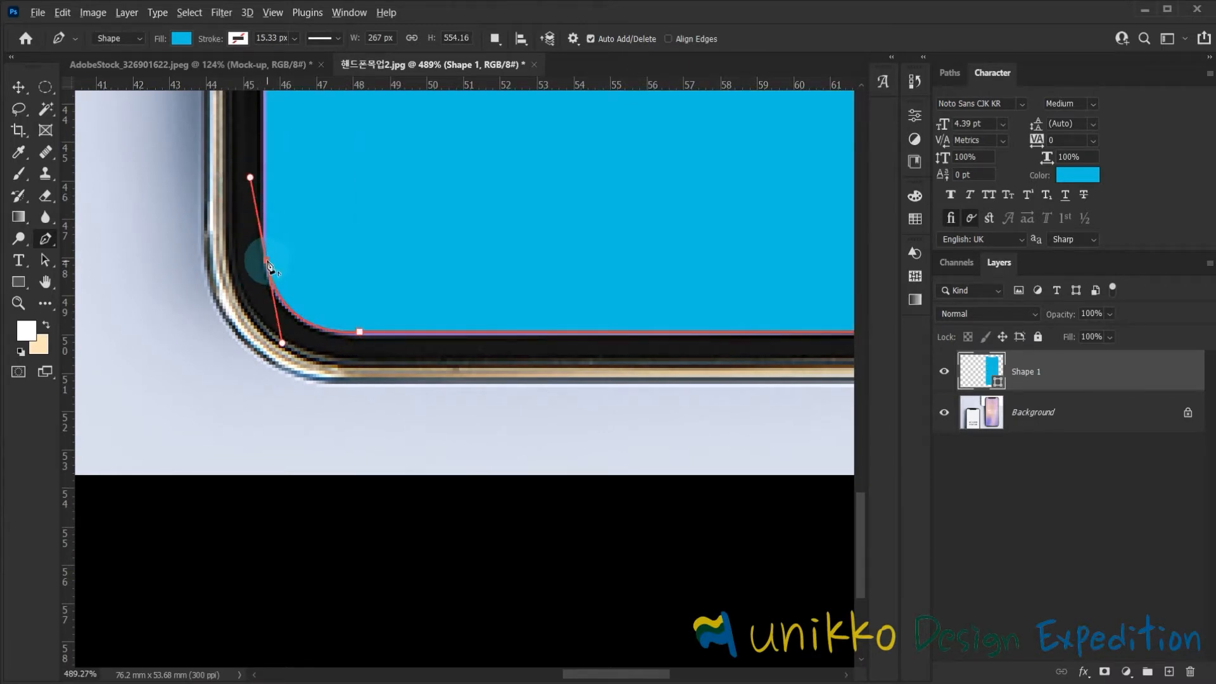
{"action": "left_click", "coordinate": [266, 260], "text": "alt"}
{"action": "scroll", "coordinate": [353, 252], "scroll_direction": "down", "scroll_amount": 3}
{"action": "left_click_drag", "start_coordinate": [354, 236], "coordinate": [295, 537]}
{"action": "left_click_drag", "start_coordinate": [276, 121], "coordinate": [290, 346]}
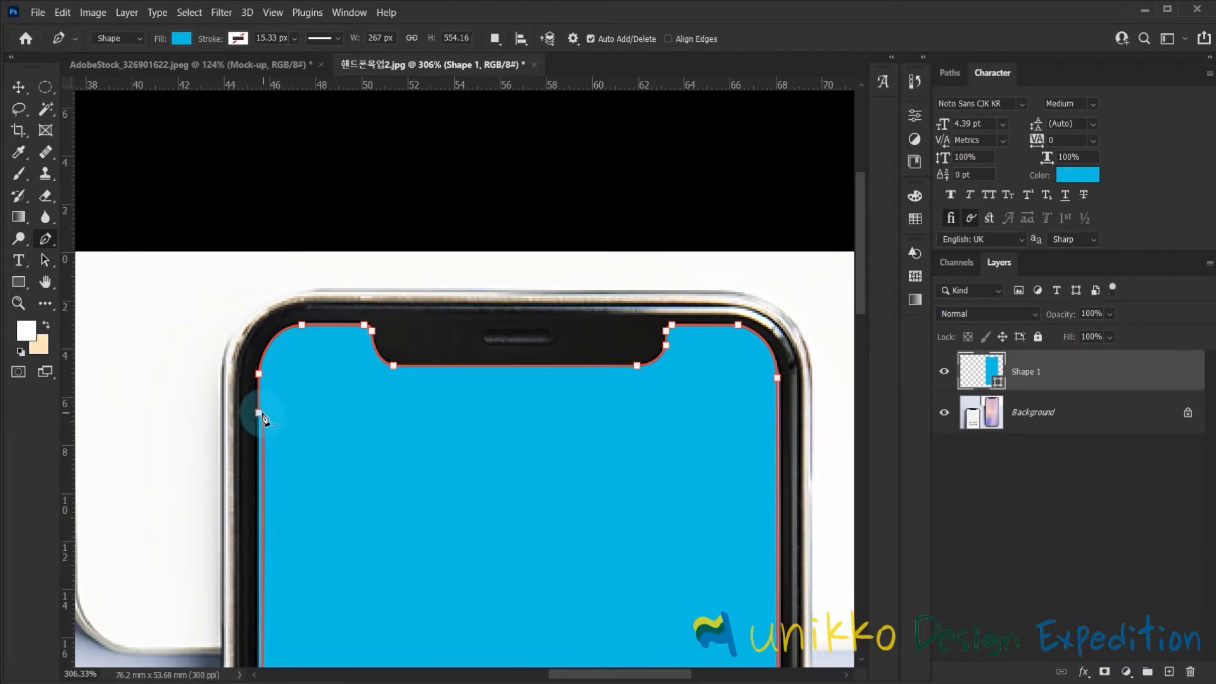
{"action": "scroll", "coordinate": [500, 387], "scroll_direction": "down", "scroll_amount": 6}
{"action": "scroll", "coordinate": [703, 266], "scroll_direction": "up", "scroll_amount": 2}
{"action": "left_click_drag", "start_coordinate": [709, 231], "coordinate": [594, 249]}
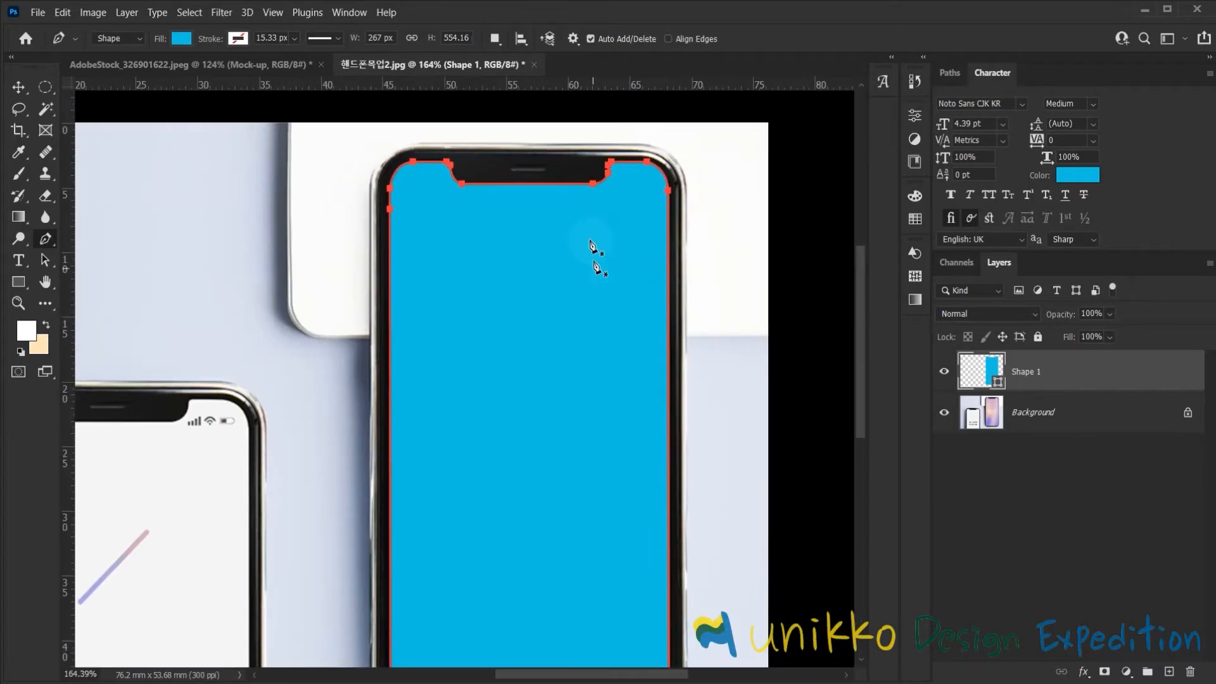
Use the Direct Selection tool to move the lower anchor of the notch's right side closer to the bezel edge.
{"action": "scroll", "coordinate": [592, 202], "scroll_direction": "up", "scroll_amount": 7}
{"action": "left_click_drag", "start_coordinate": [590, 185], "coordinate": [557, 321]}
{"action": "scroll", "coordinate": [646, 205], "scroll_direction": "up", "scroll_amount": 5}
{"action": "key", "text": "a"}
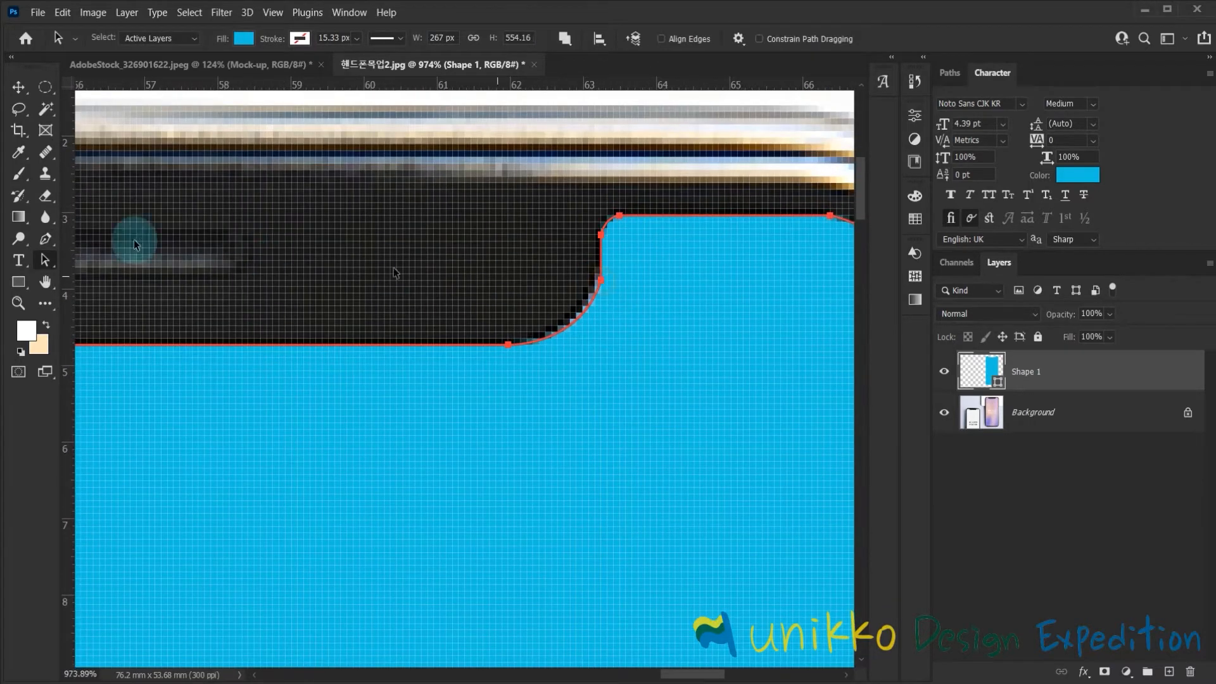
{"action": "right_click", "coordinate": [44, 262]}
{"action": "left_click", "coordinate": [100, 273]}
{"action": "scroll", "coordinate": [670, 307], "scroll_direction": "up", "scroll_amount": 3}
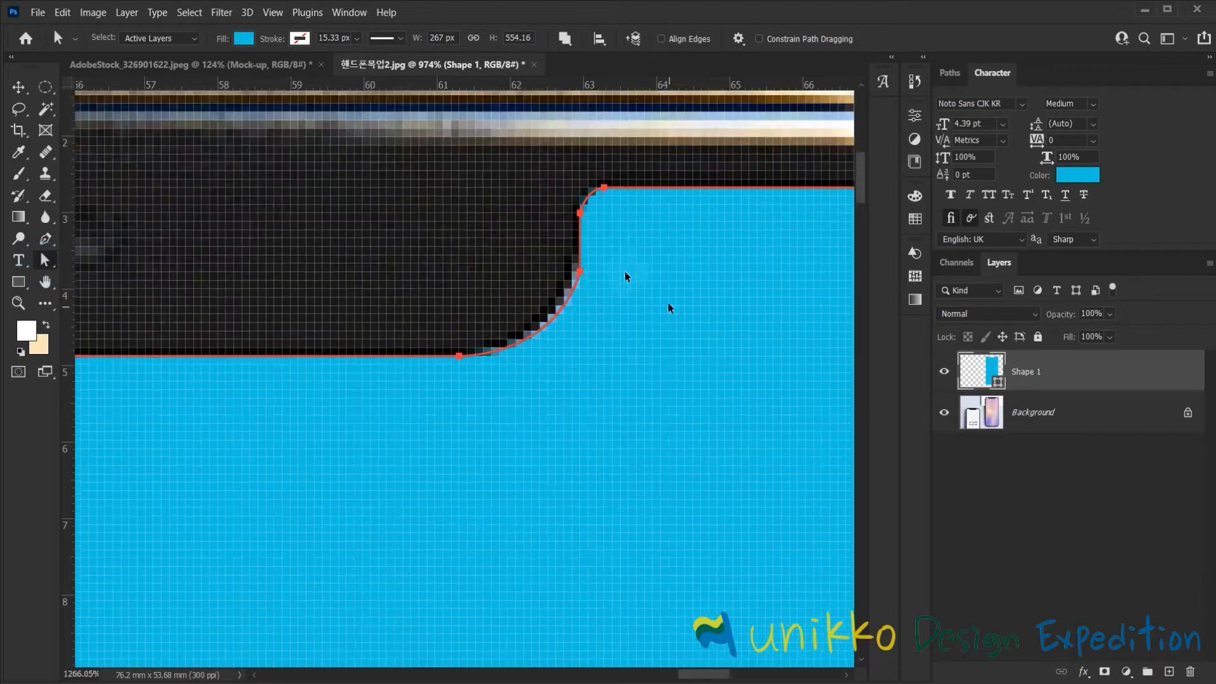
{"action": "left_click", "coordinate": [572, 271]}
{"action": "scroll", "coordinate": [572, 271], "scroll_direction": "up", "scroll_amount": 2}
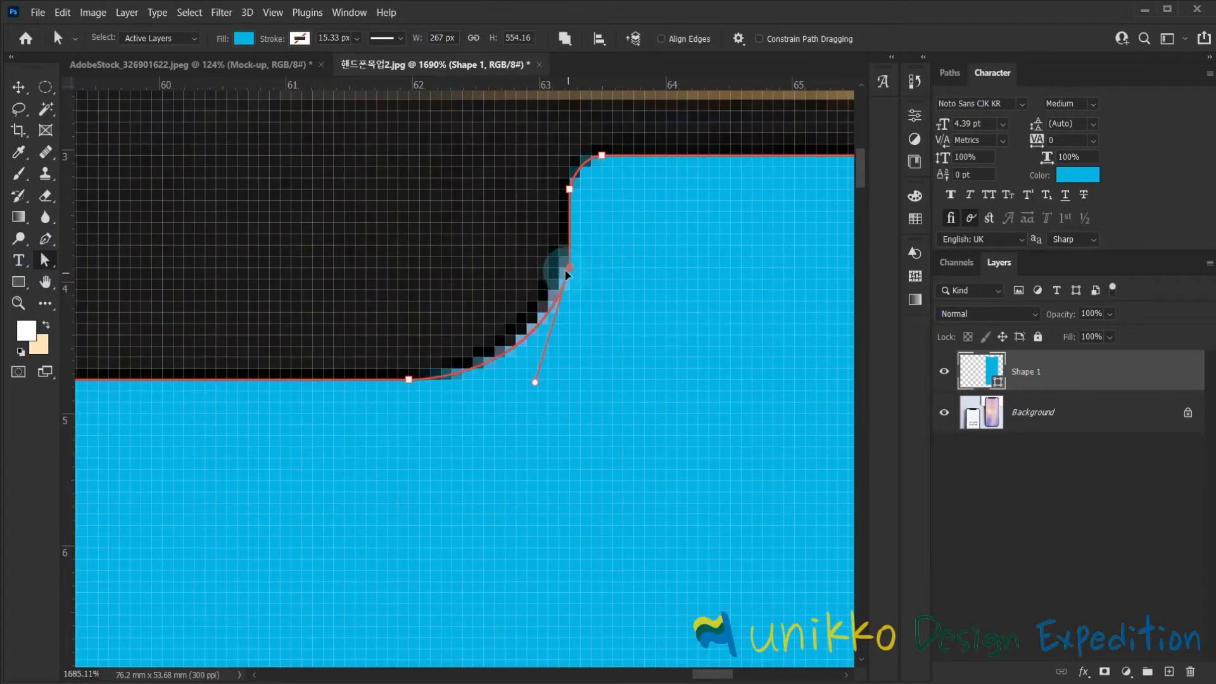
{"action": "scroll", "coordinate": [566, 278], "scroll_direction": "up", "scroll_amount": 2}
{"action": "left_click_drag", "start_coordinate": [550, 182], "coordinate": [546, 213]}
Move the upper anchor of the notch's right side slightly left to match the bezel.
{"action": "left_click", "coordinate": [548, 193]}
{"action": "left_click", "coordinate": [565, 189]}
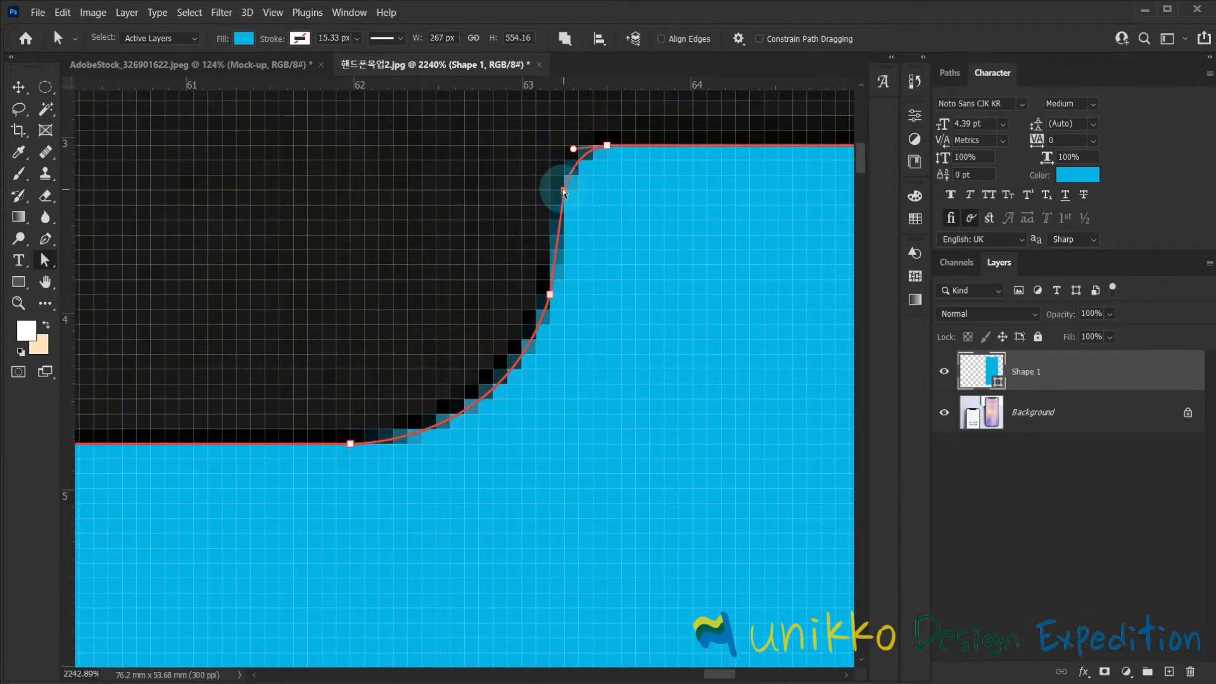
{"action": "left_click_drag", "start_coordinate": [564, 191], "coordinate": [554, 190]}
{"action": "scroll", "coordinate": [485, 231], "scroll_direction": "down", "scroll_amount": 6}
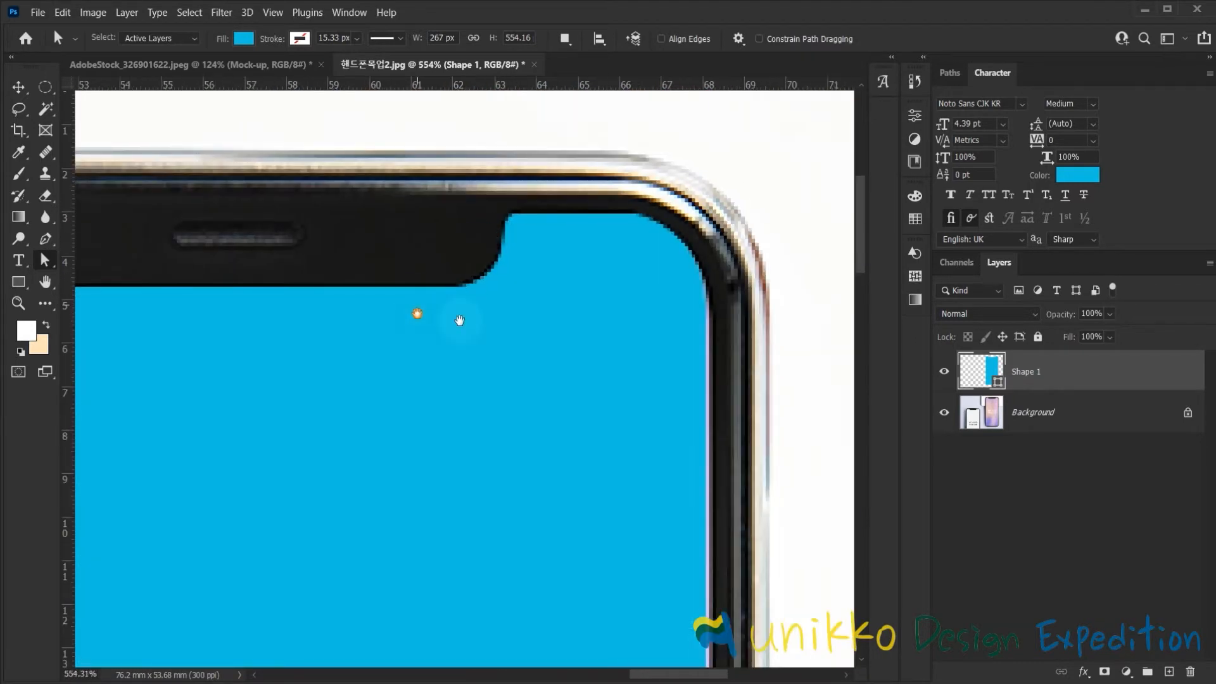
Move the upper-right and lower-right edge anchors slightly outward so the shape covers the screen's right edge.
{"action": "left_click_drag", "start_coordinate": [460, 320], "coordinate": [572, 172]}
{"action": "scroll", "coordinate": [494, 232], "scroll_direction": "up", "scroll_amount": 3}
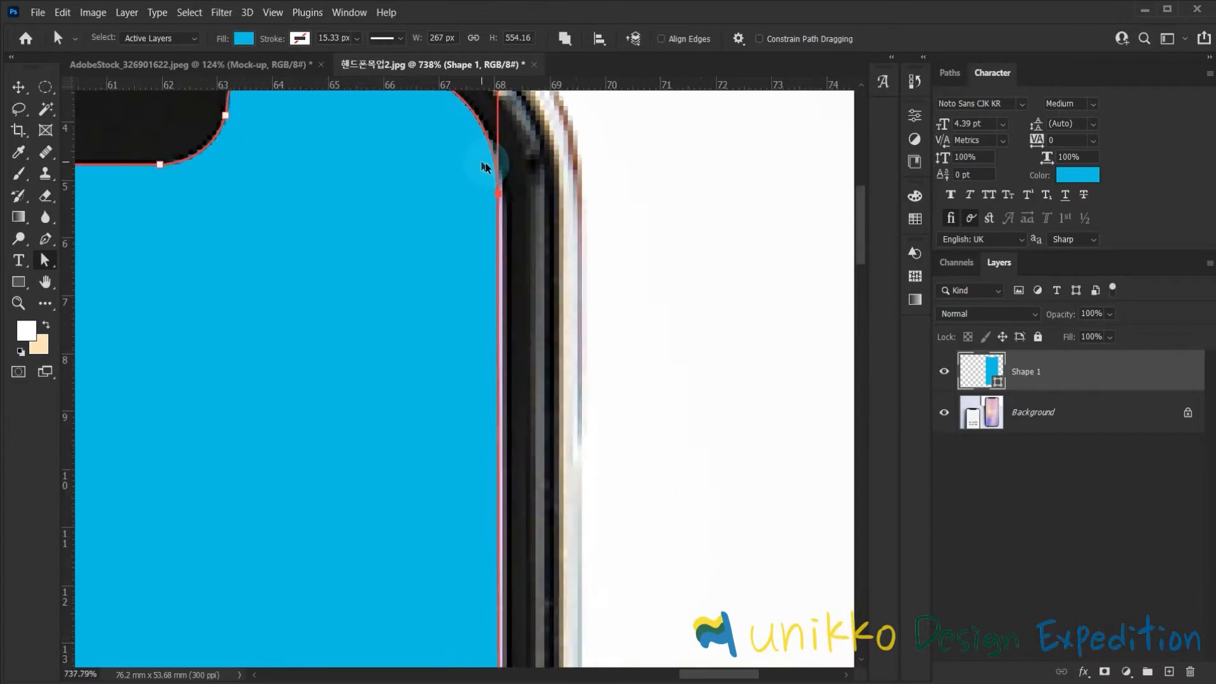
{"action": "left_click_drag", "start_coordinate": [502, 209], "coordinate": [510, 208]}
{"action": "scroll", "coordinate": [514, 210], "scroll_direction": "down", "scroll_amount": 4}
{"action": "left_click_drag", "start_coordinate": [543, 293], "coordinate": [635, 211]}
{"action": "scroll", "coordinate": [575, 500], "scroll_direction": "up", "scroll_amount": 4}
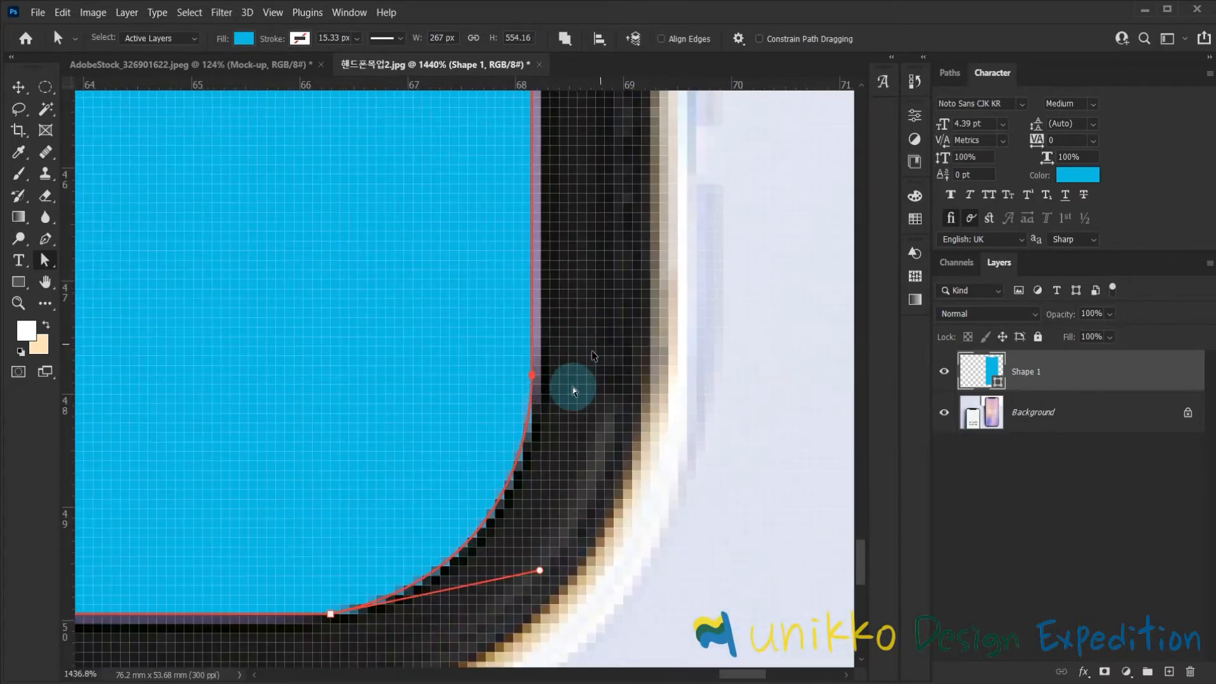
{"action": "left_click_drag", "start_coordinate": [534, 378], "coordinate": [542, 377]}
{"action": "scroll", "coordinate": [595, 429], "scroll_direction": "down", "scroll_amount": 6}
Move the bottom-edge anchor beside the lower-left corner slightly down to cover the strip of screen along the bottom.
{"action": "left_click_drag", "start_coordinate": [408, 453], "coordinate": [534, 336]}
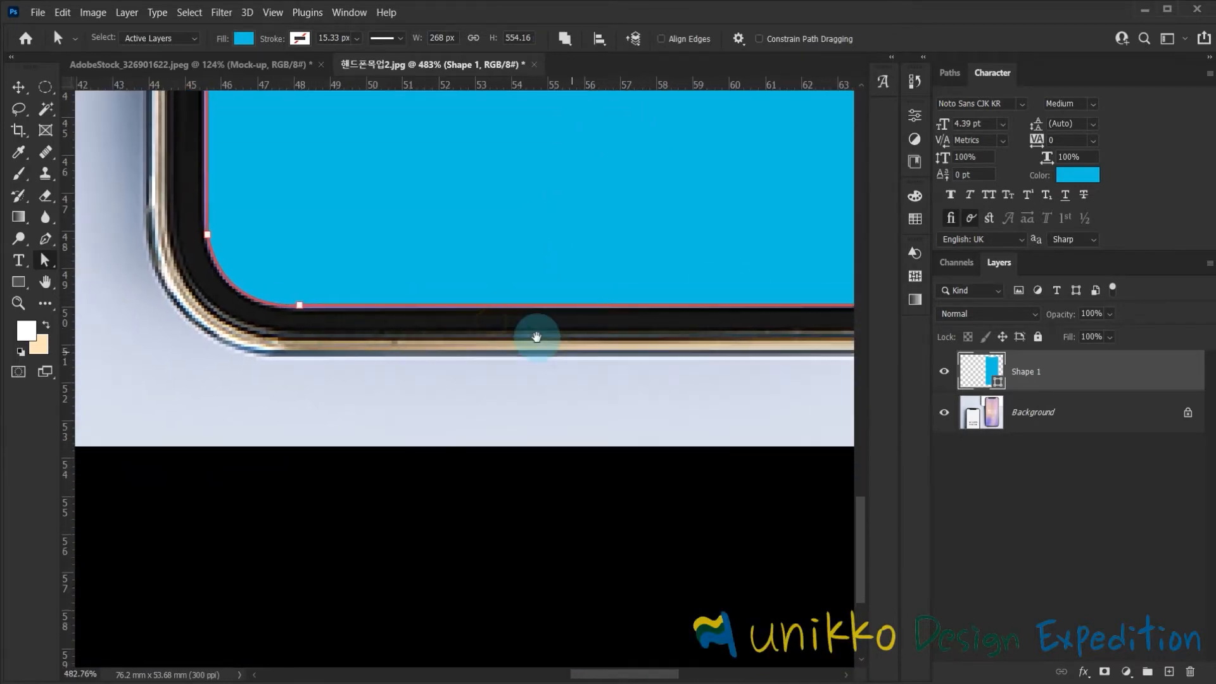
{"action": "scroll", "coordinate": [247, 263], "scroll_direction": "up", "scroll_amount": 3}
{"action": "scroll", "coordinate": [244, 275], "scroll_direction": "up", "scroll_amount": 3}
{"action": "left_click_drag", "start_coordinate": [335, 334], "coordinate": [337, 338]}
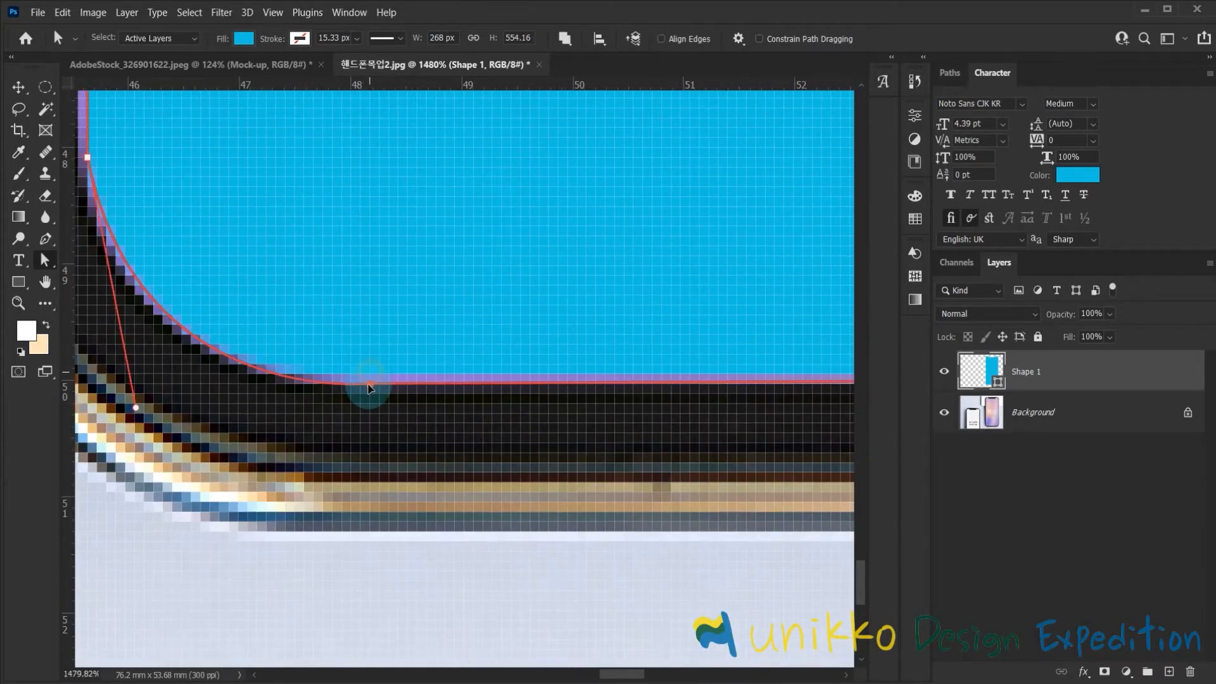
{"action": "scroll", "coordinate": [399, 388], "scroll_direction": "down", "scroll_amount": 4}
Move the left-edge anchor above the lower-left corner slightly outward to cover the screen's left edge.
{"action": "left_click_drag", "start_coordinate": [684, 374], "coordinate": [791, 472]}
{"action": "scroll", "coordinate": [491, 335], "scroll_direction": "up", "scroll_amount": 5}
{"action": "scroll", "coordinate": [497, 345], "scroll_direction": "down", "scroll_amount": 5}
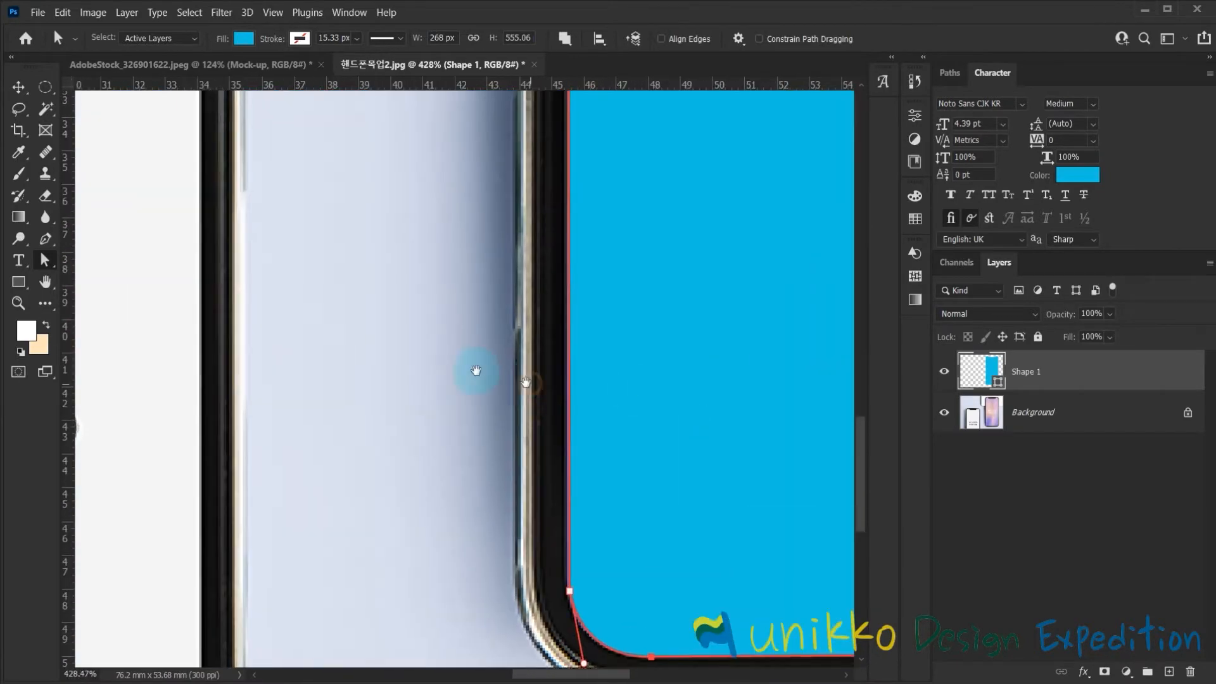
{"action": "left_click_drag", "start_coordinate": [529, 383], "coordinate": [287, 299]}
{"action": "scroll", "coordinate": [345, 518], "scroll_direction": "up", "scroll_amount": 4}
{"action": "left_click_drag", "start_coordinate": [291, 480], "coordinate": [282, 487]}
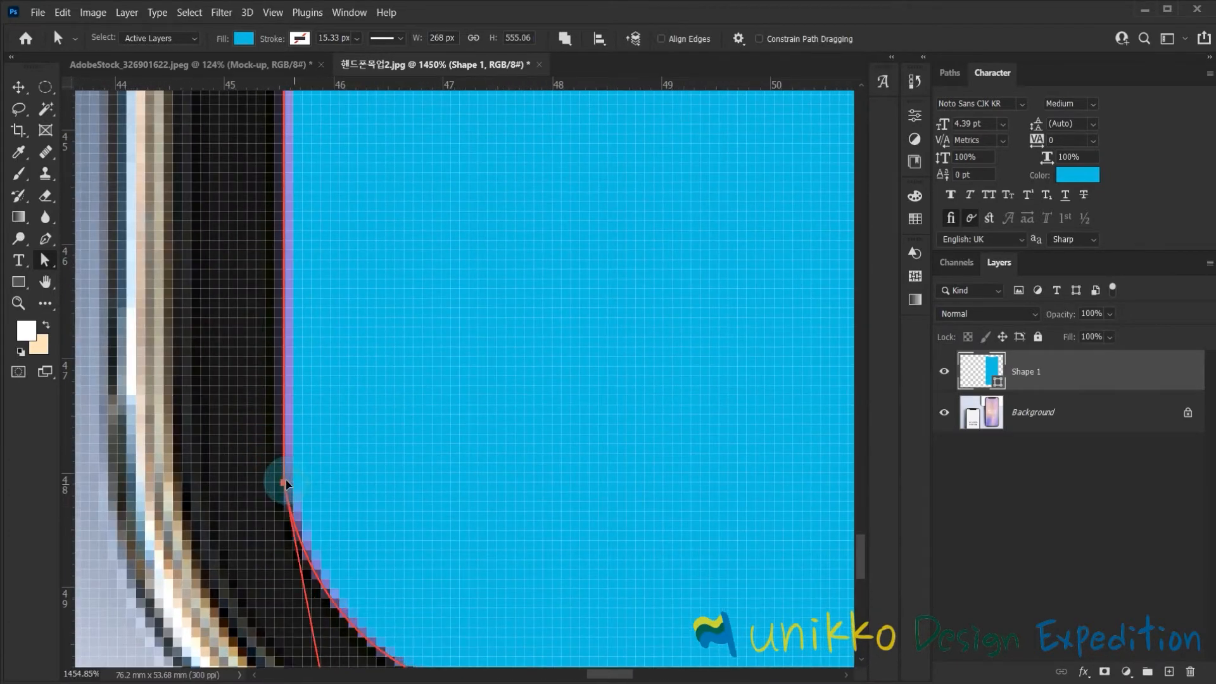
Check the shape's remaining edges against the phone screen and deselect the path.
{"action": "scroll", "coordinate": [348, 455], "scroll_direction": "down", "scroll_amount": 4}
{"action": "left_click_drag", "start_coordinate": [389, 358], "coordinate": [378, 545]}
{"action": "left_click_drag", "start_coordinate": [380, 329], "coordinate": [353, 486]}
{"action": "scroll", "coordinate": [323, 431], "scroll_direction": "up", "scroll_amount": 2}
{"action": "scroll", "coordinate": [205, 425], "scroll_direction": "up", "scroll_amount": 4}
{"action": "scroll", "coordinate": [439, 431], "scroll_direction": "down", "scroll_amount": 2}
{"action": "scroll", "coordinate": [440, 432], "scroll_direction": "down", "scroll_amount": 4}
{"action": "left_click_drag", "start_coordinate": [524, 478], "coordinate": [475, 228]}
{"action": "left_click", "coordinate": [688, 282]}
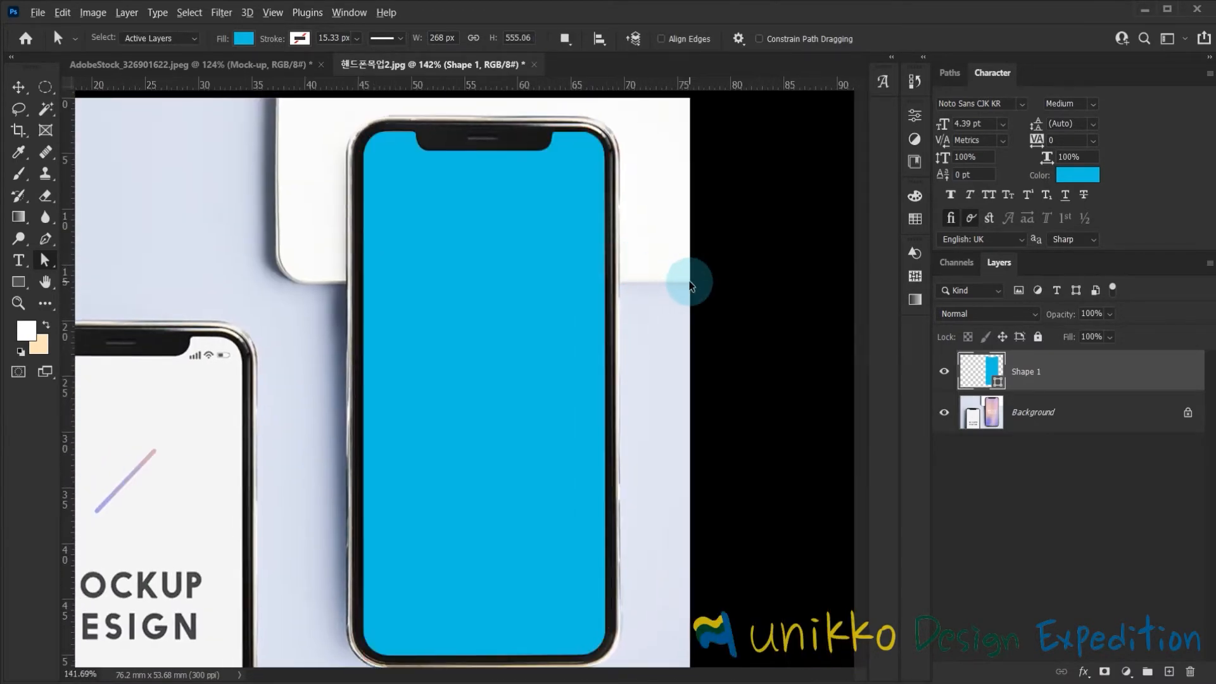
Rename the blue shape layer as 배경틀(1).
{"action": "scroll", "coordinate": [676, 316], "scroll_direction": "down", "scroll_amount": 2}
{"action": "double_click", "coordinate": [1022, 371]}
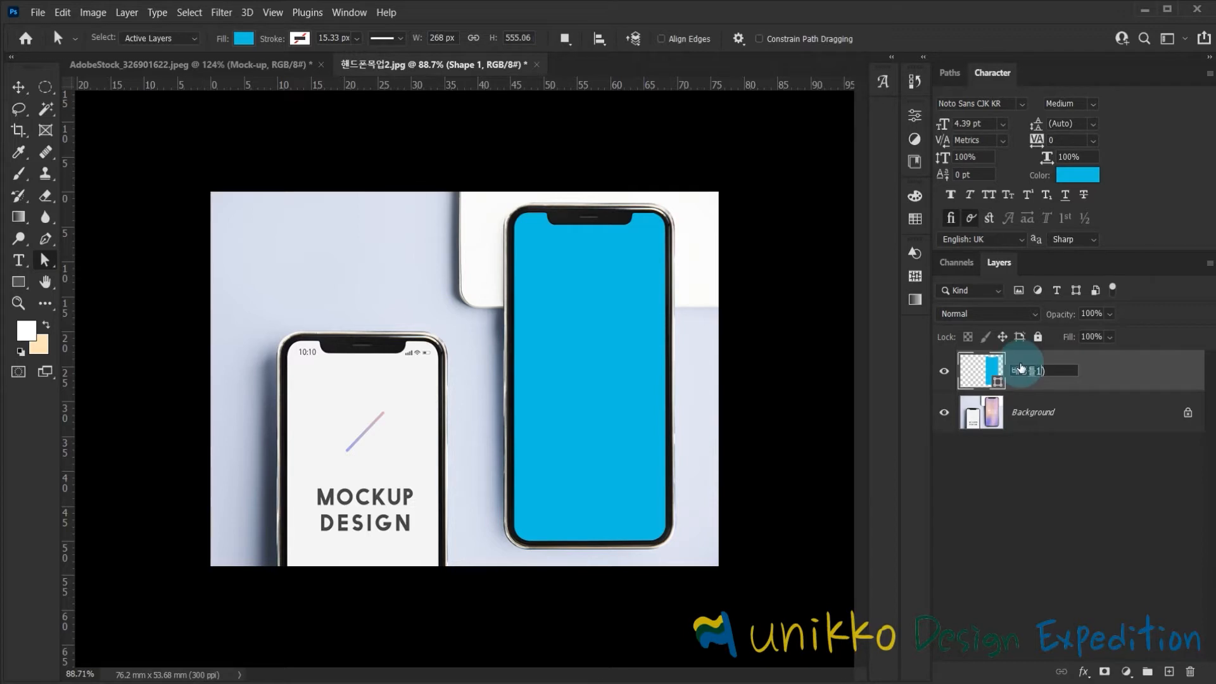
{"action": "left_click", "coordinate": [856, 432]}
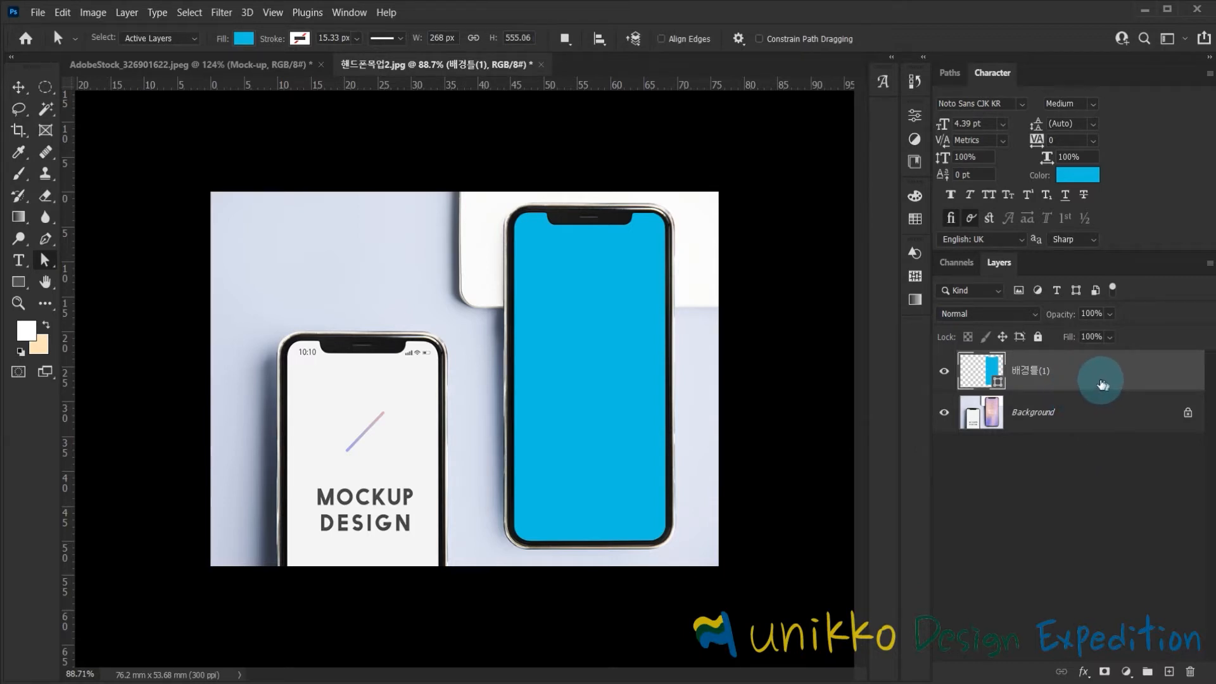
Duplicate the 배경틀(1) layer, rename the copy as 배경틀(2), and switch to the Move tool.
{"action": "left_click_drag", "start_coordinate": [1102, 378], "coordinate": [1169, 672]}
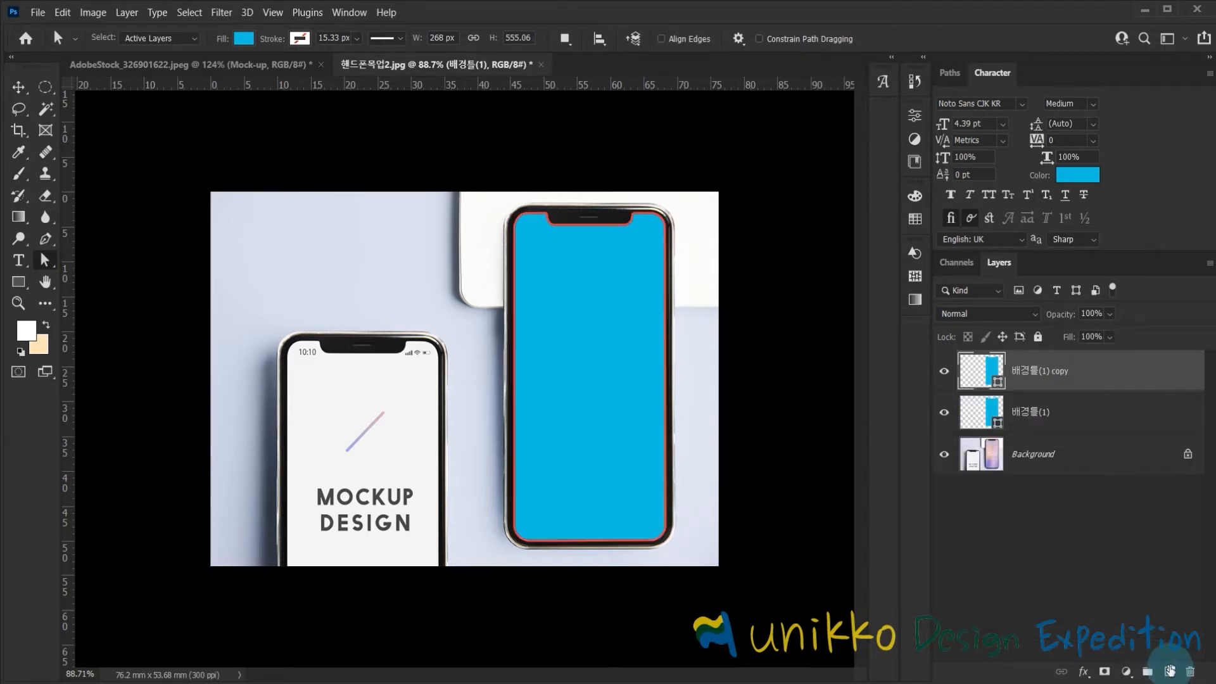
{"action": "key", "text": "BackSpace"}
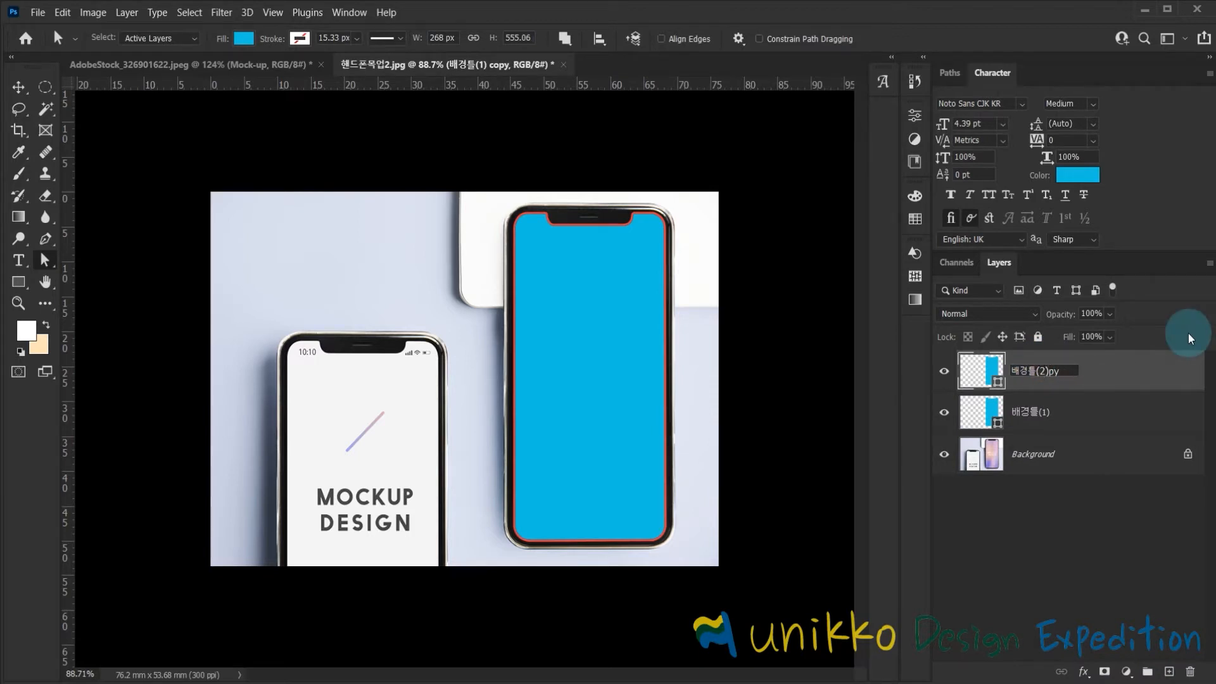
{"action": "key", "text": "Return"}
{"action": "left_click", "coordinate": [19, 87]}
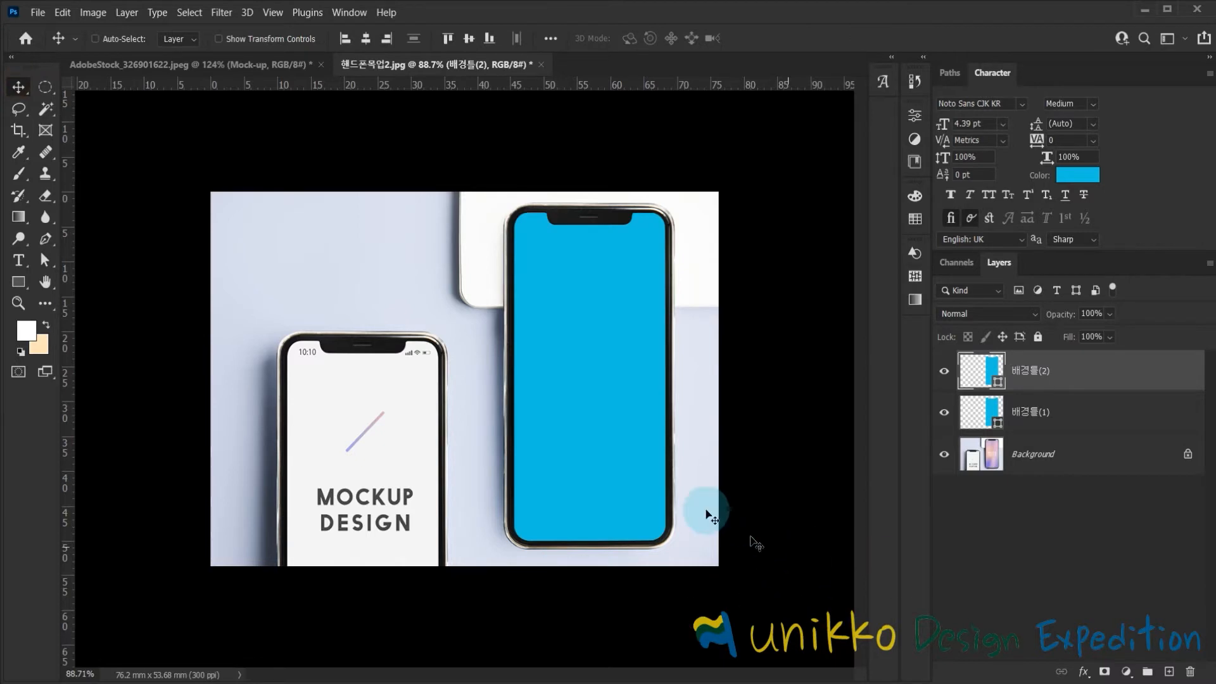
Move the 배경틀(2) shape onto the lower-left phone's screen and check its fit around the notch and corners.
{"action": "left_click_drag", "start_coordinate": [588, 298], "coordinate": [374, 404]}
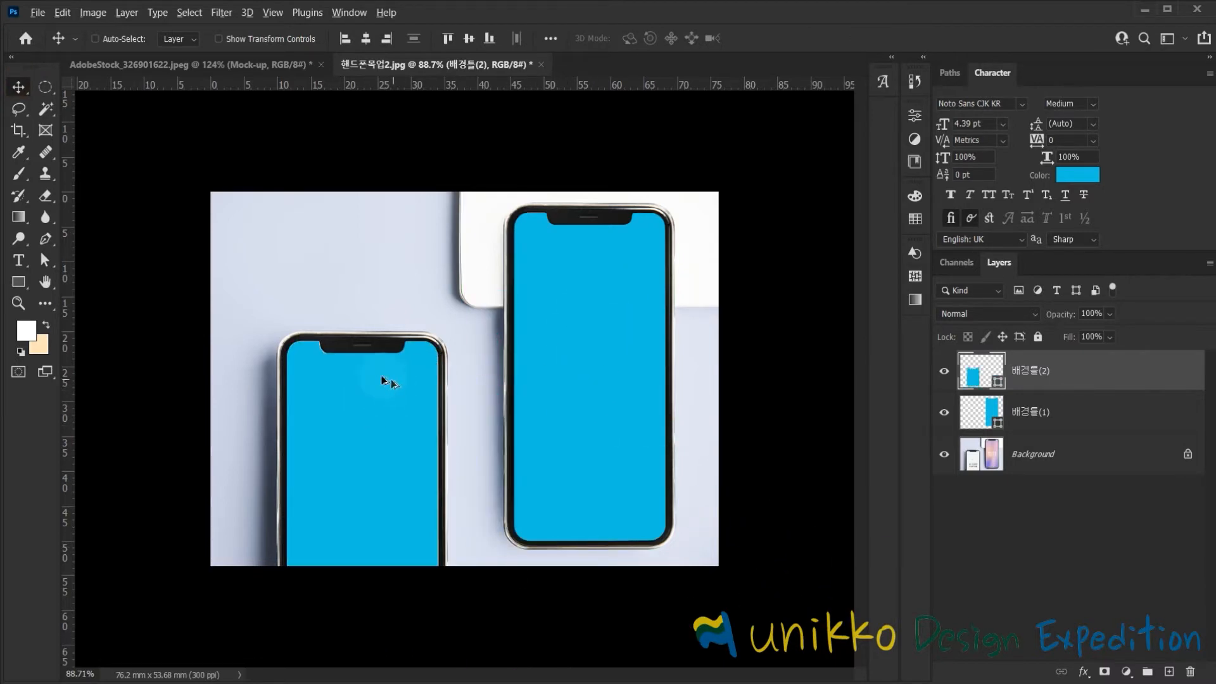
{"action": "scroll", "coordinate": [396, 385], "scroll_direction": "up", "scroll_amount": 3}
{"action": "scroll", "coordinate": [366, 362], "scroll_direction": "up", "scroll_amount": 4}
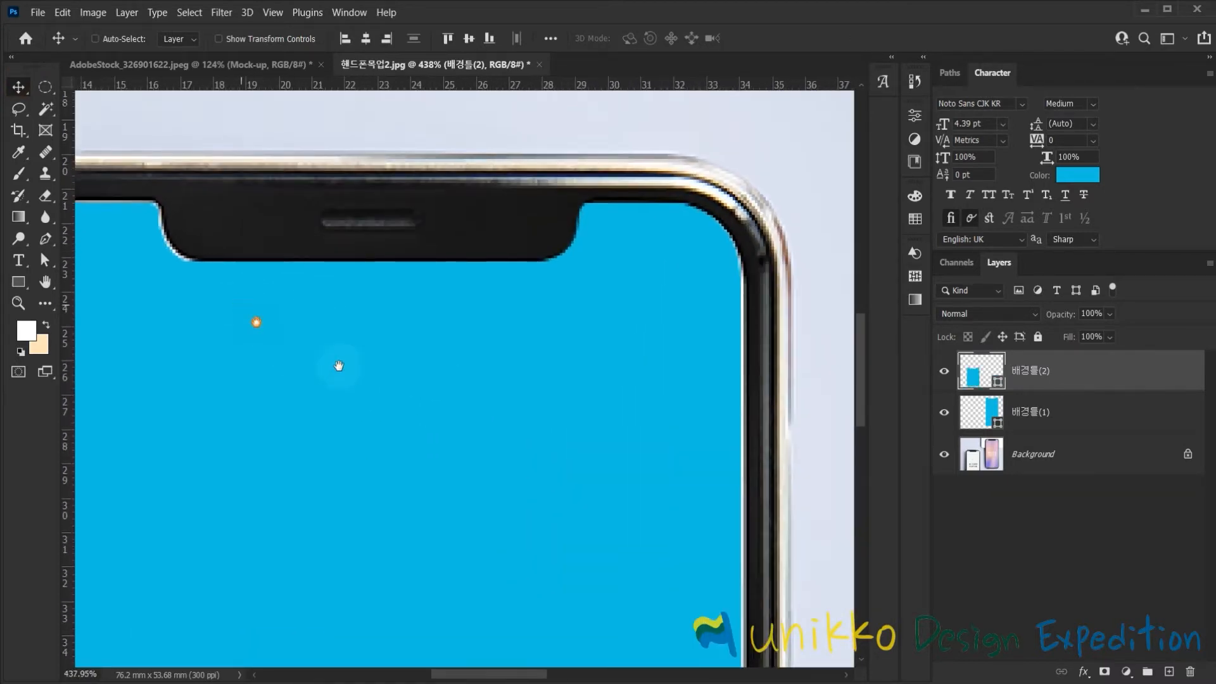
{"action": "left_click_drag", "start_coordinate": [443, 334], "coordinate": [446, 326]}
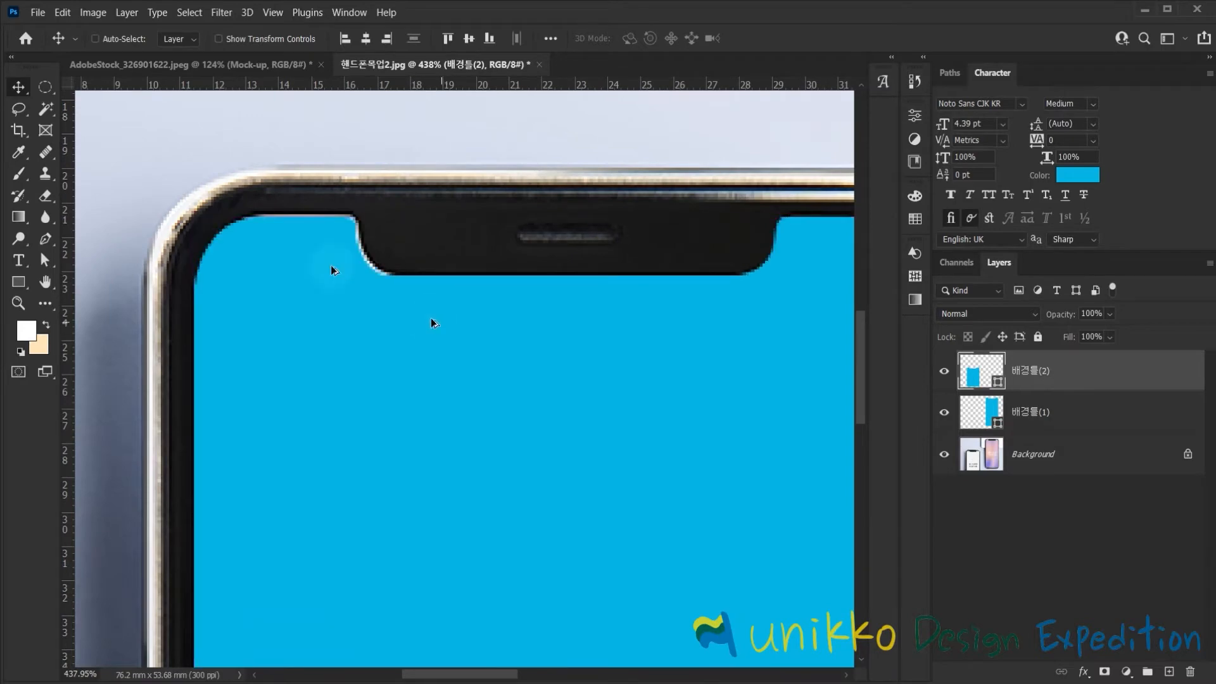
{"action": "scroll", "coordinate": [320, 220], "scroll_direction": "up", "scroll_amount": 3}
{"action": "scroll", "coordinate": [322, 218], "scroll_direction": "up", "scroll_amount": 1}
{"action": "left_click_drag", "start_coordinate": [365, 292], "coordinate": [369, 285]}
{"action": "scroll", "coordinate": [461, 275], "scroll_direction": "down", "scroll_amount": 5}
{"action": "left_click_drag", "start_coordinate": [691, 291], "coordinate": [277, 304]}
{"action": "scroll", "coordinate": [562, 297], "scroll_direction": "down", "scroll_amount": 8}
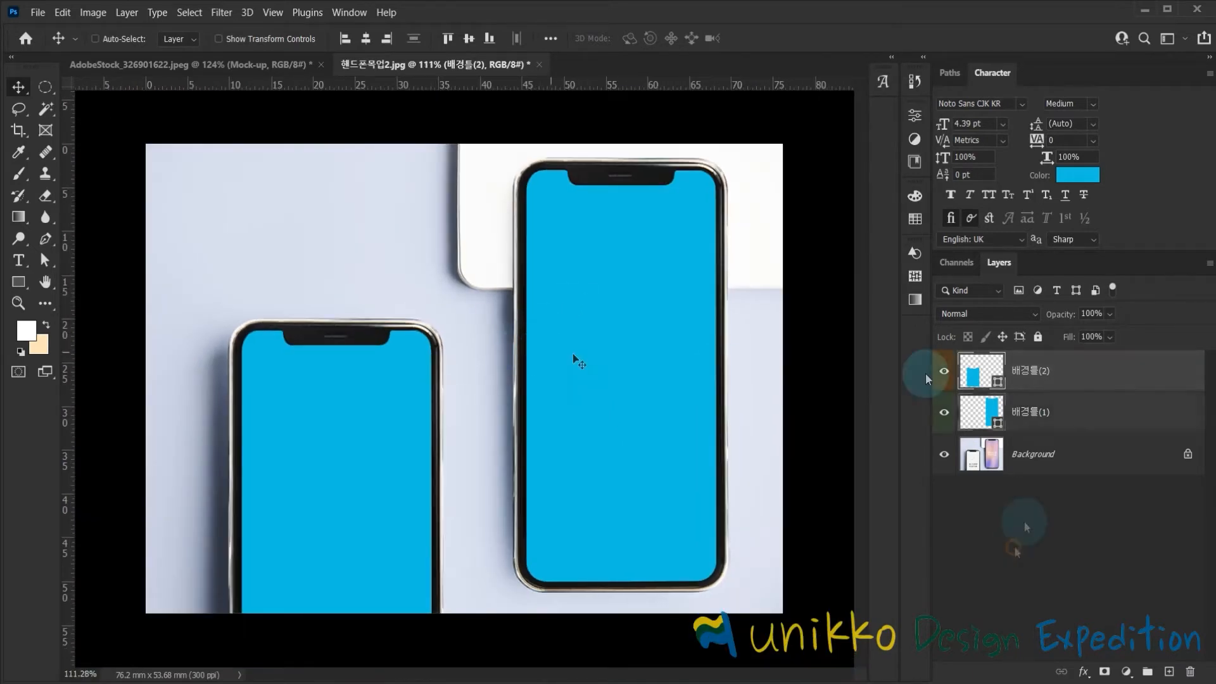
Convert the 배경틀(2) and 배경틀(1) shape layers into separate smart objects.
{"action": "right_click", "coordinate": [1045, 376]}
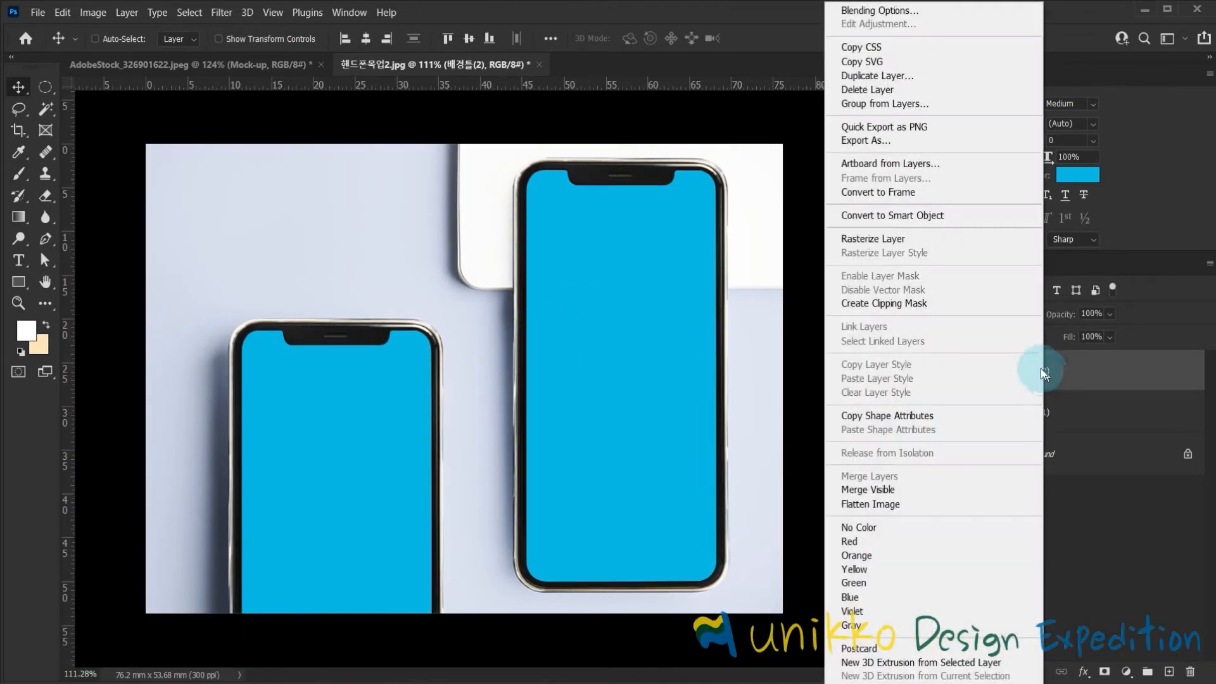
{"action": "left_click", "coordinate": [924, 217]}
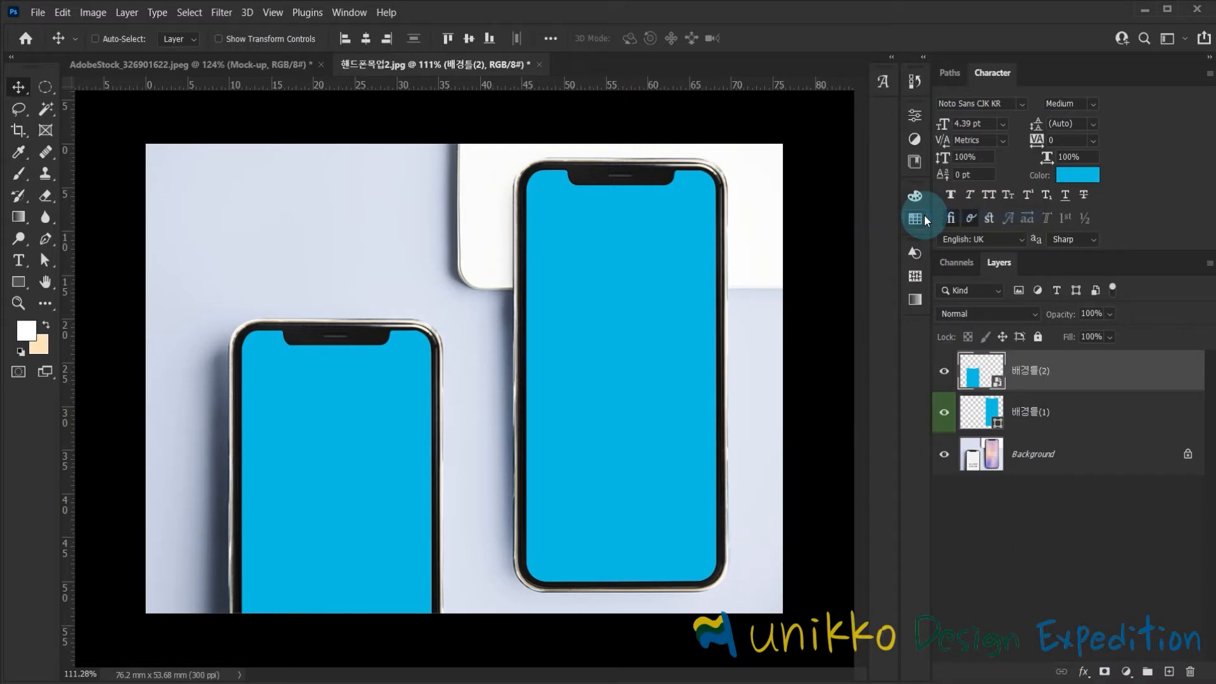
{"action": "right_click", "coordinate": [1056, 416]}
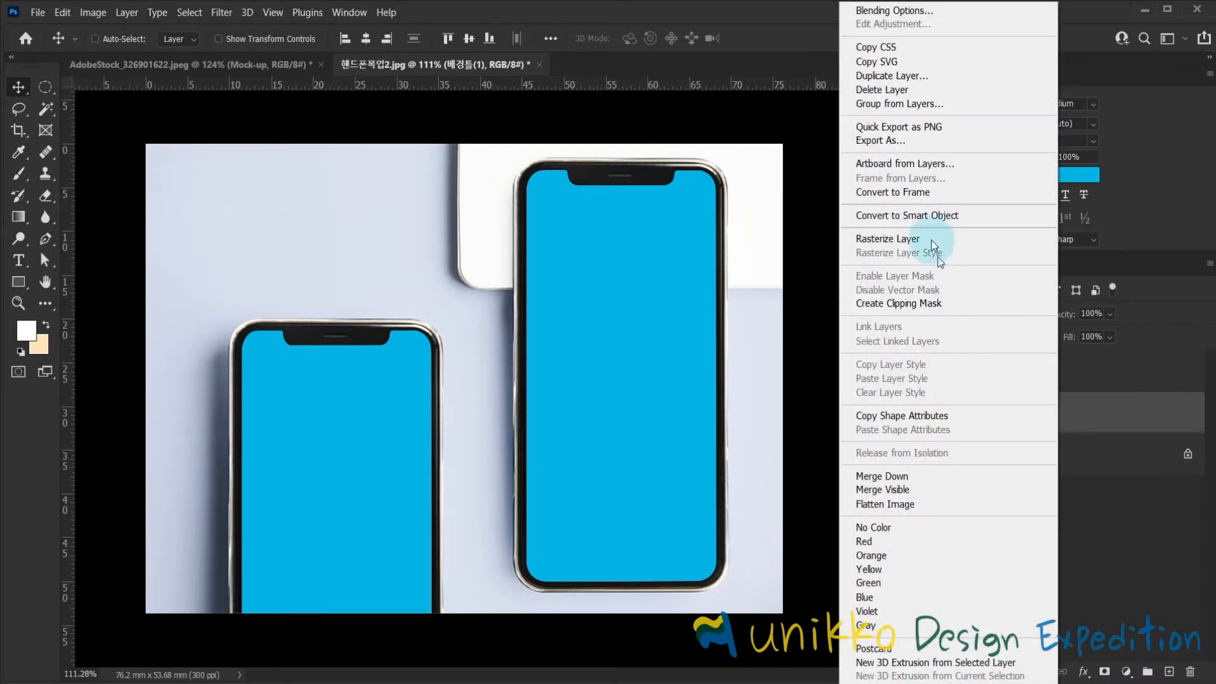
{"action": "left_click", "coordinate": [925, 216]}
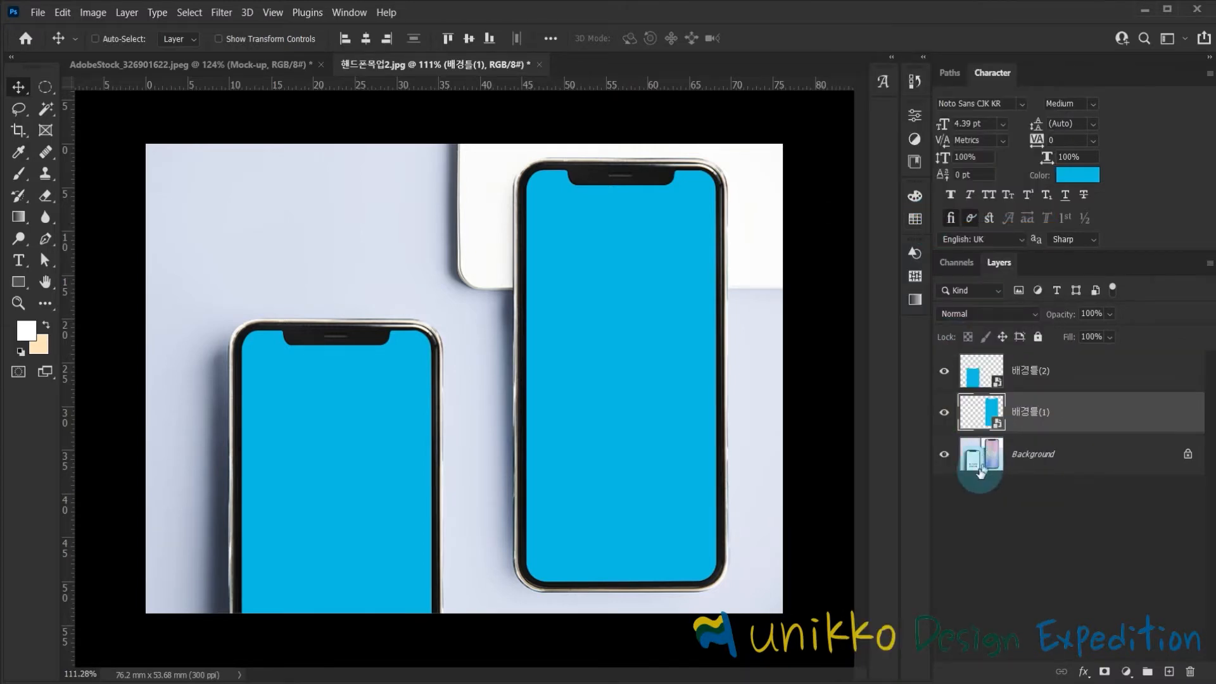
Color-label the 배경틀(2) layer red and the 배경틀(1) layer yellow.
{"action": "right_click", "coordinate": [943, 377]}
{"action": "left_click", "coordinate": [969, 447]}
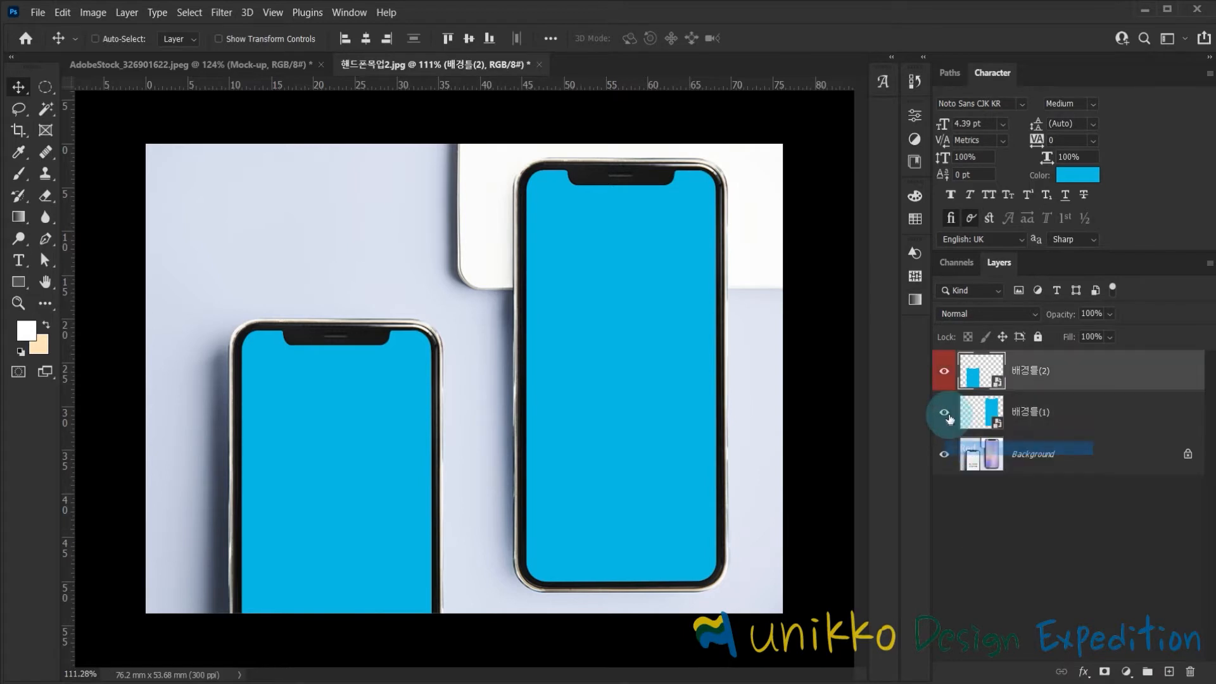
{"action": "right_click", "coordinate": [948, 418]}
{"action": "left_click", "coordinate": [968, 501]}
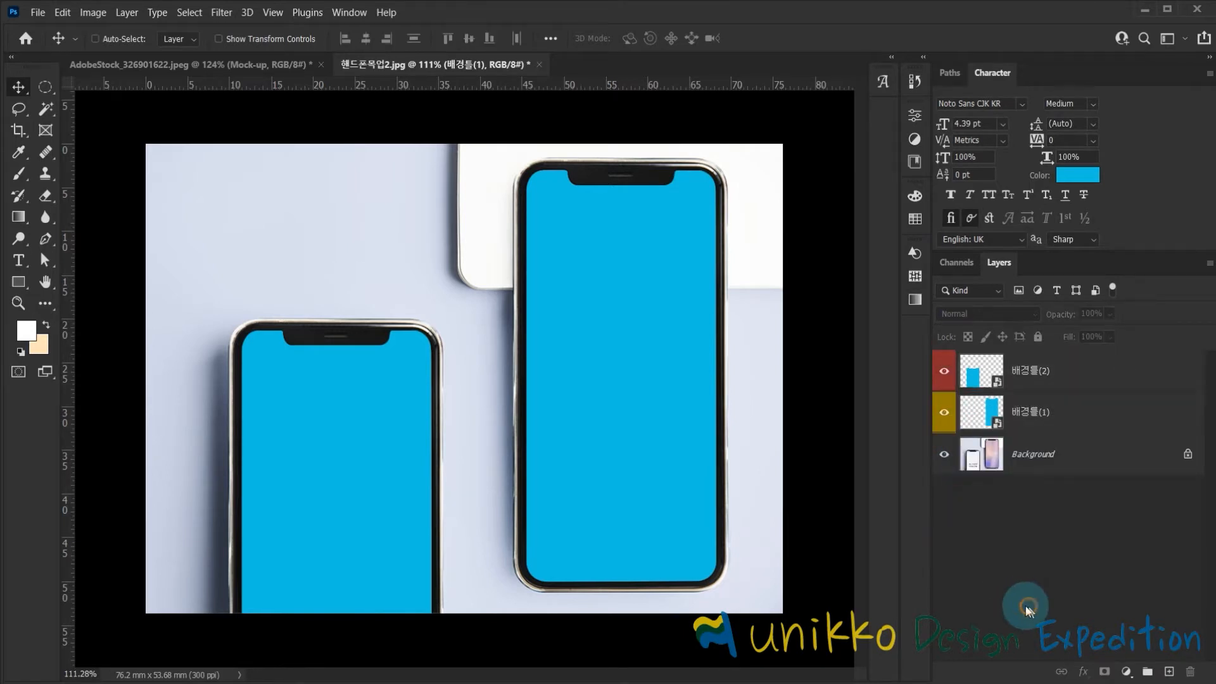
Open the contents of the 배경틀(1) smart object for editing.
{"action": "left_click_drag", "start_coordinate": [641, 342], "coordinate": [879, 234]}
{"action": "left_click_drag", "start_coordinate": [798, 212], "coordinate": [715, 380]}
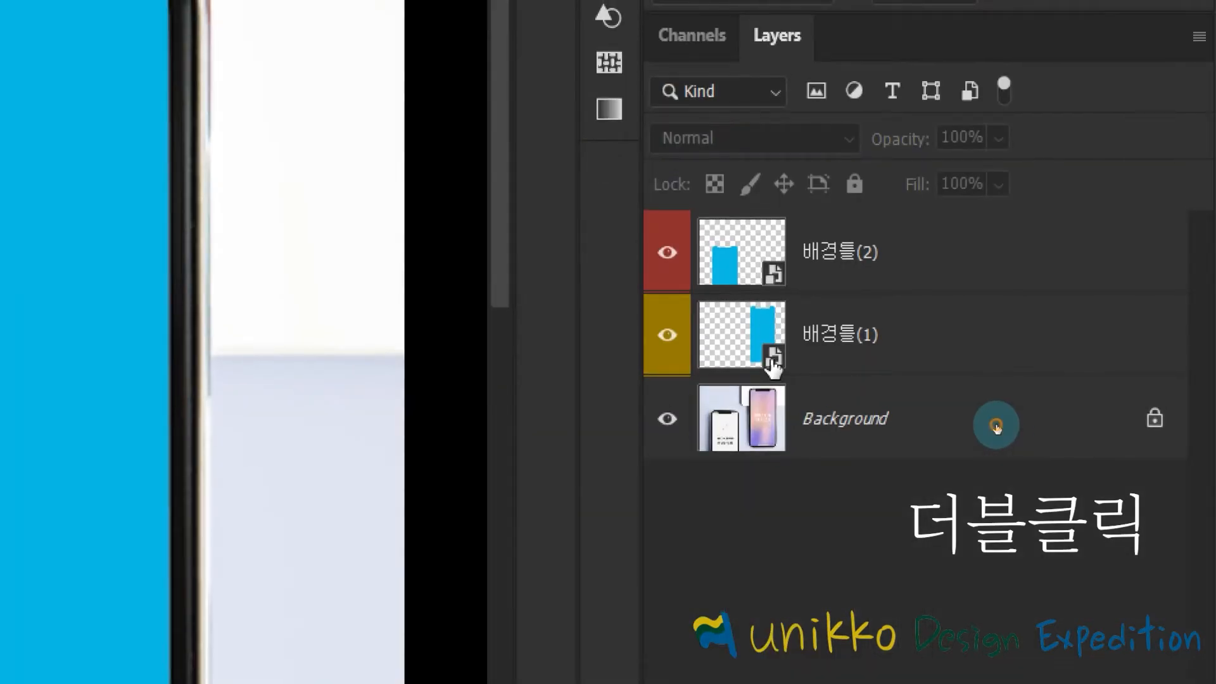
{"action": "double_click", "coordinate": [773, 361]}
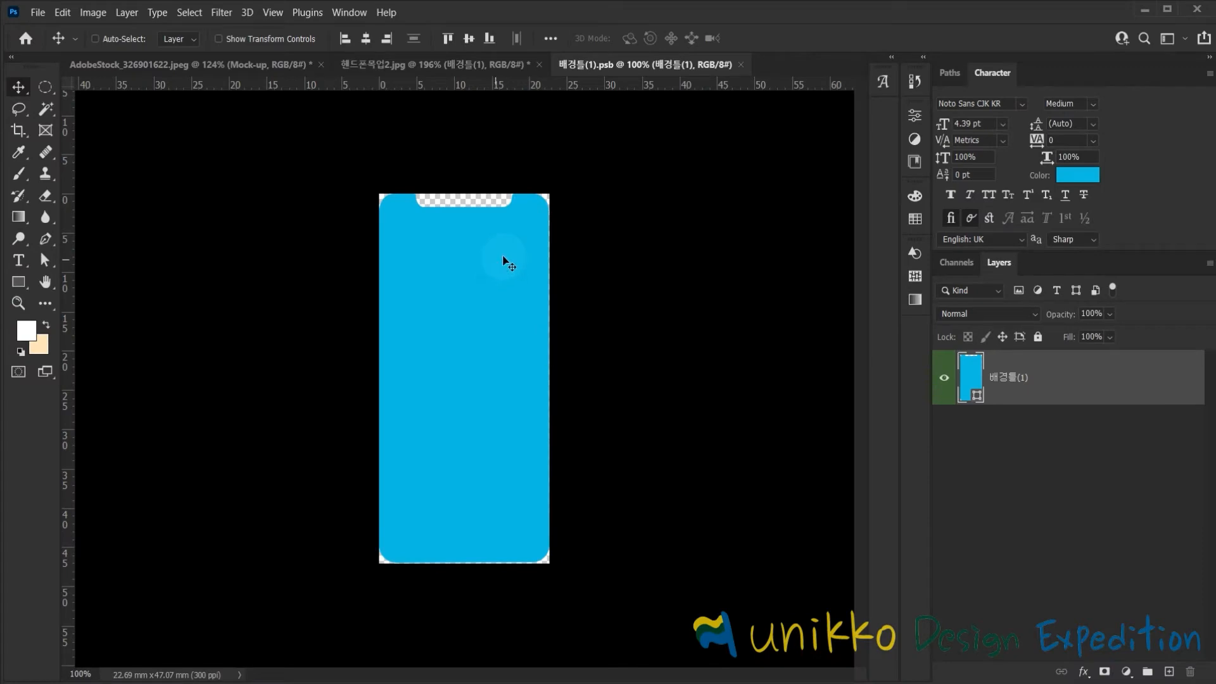
Open the screenshot image IMG_2792.PNG from folder 13.
{"action": "left_click", "coordinate": [36, 12]}
{"action": "left_click", "coordinate": [38, 43]}
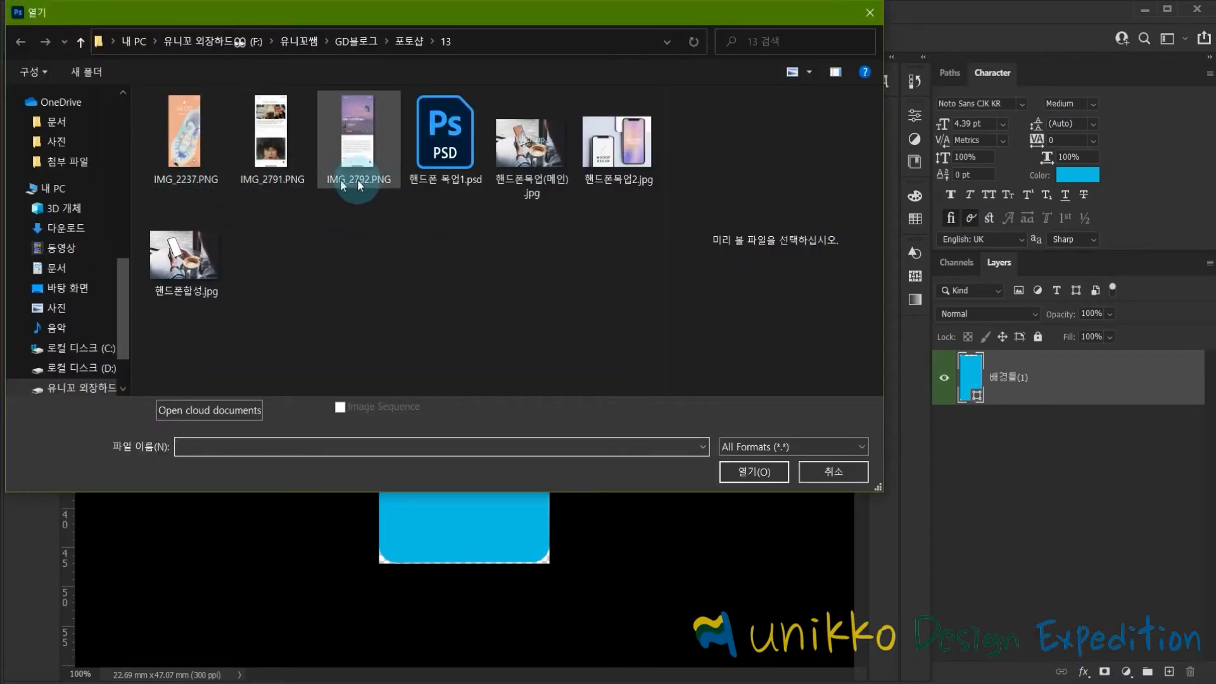
{"action": "left_click", "coordinate": [272, 143]}
{"action": "left_click", "coordinate": [344, 150]}
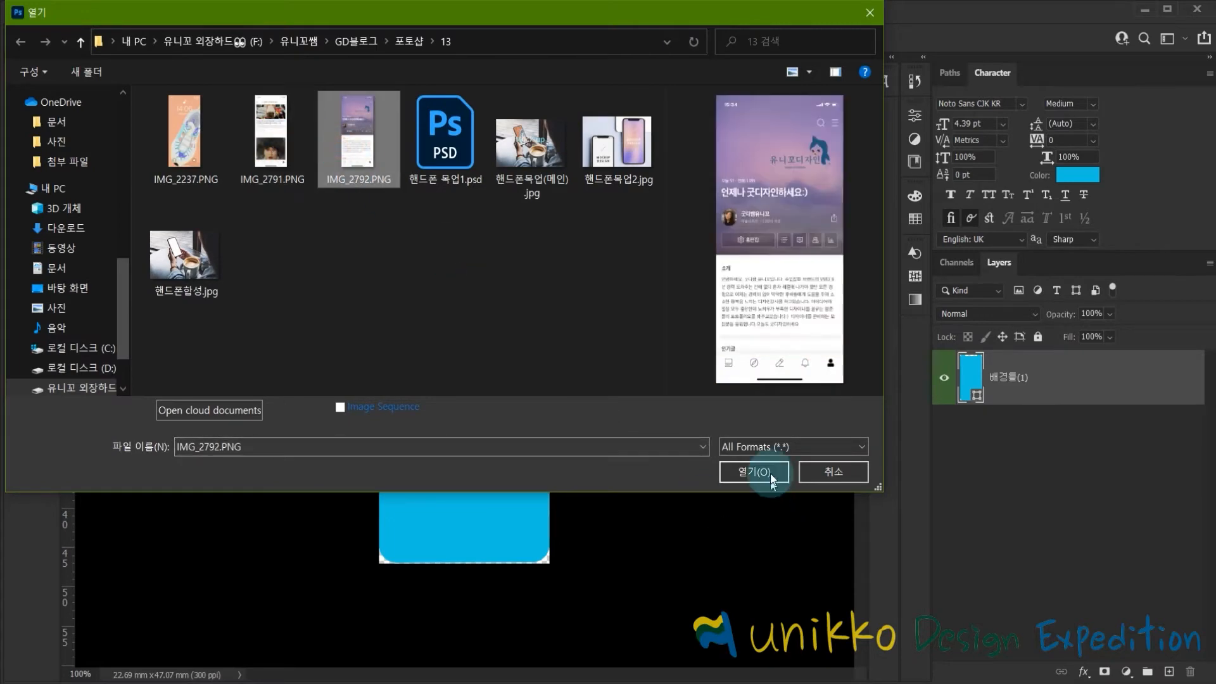
{"action": "left_click", "coordinate": [768, 473]}
Copy the screenshot into 배경틀(1).psb, accepting the depth difference, and clip it to the blue shape with a clipping mask.
{"action": "left_click_drag", "start_coordinate": [542, 198], "coordinate": [448, 276]}
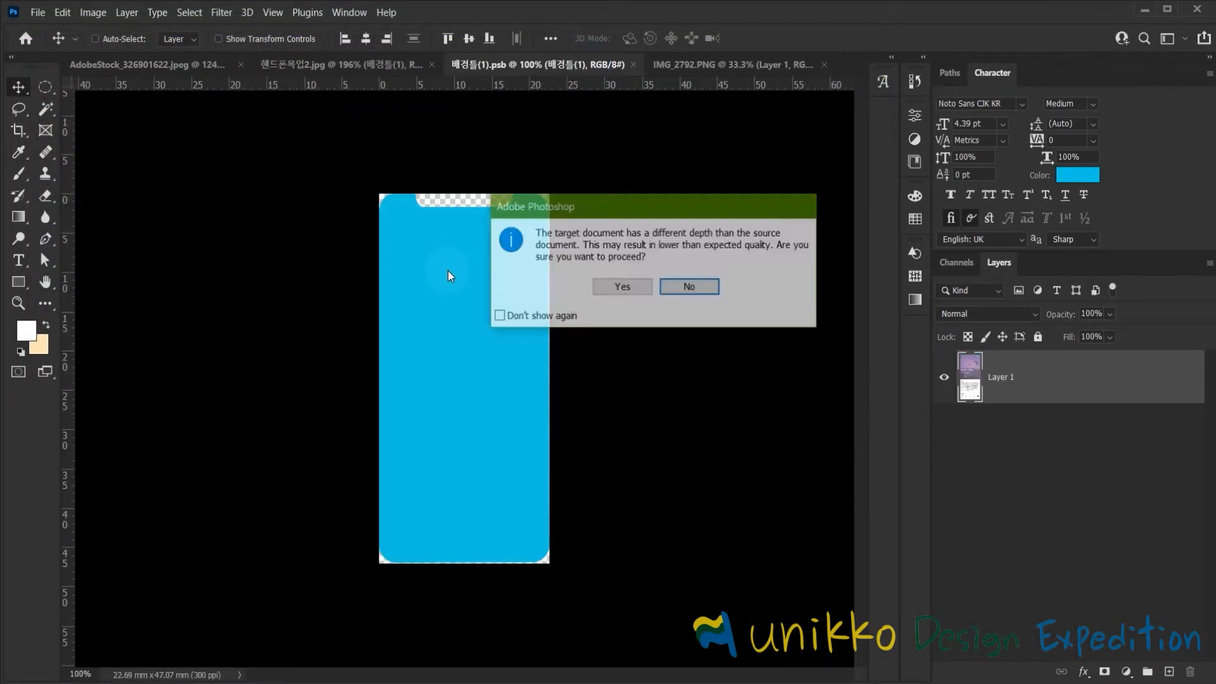
{"action": "left_click", "coordinate": [638, 287]}
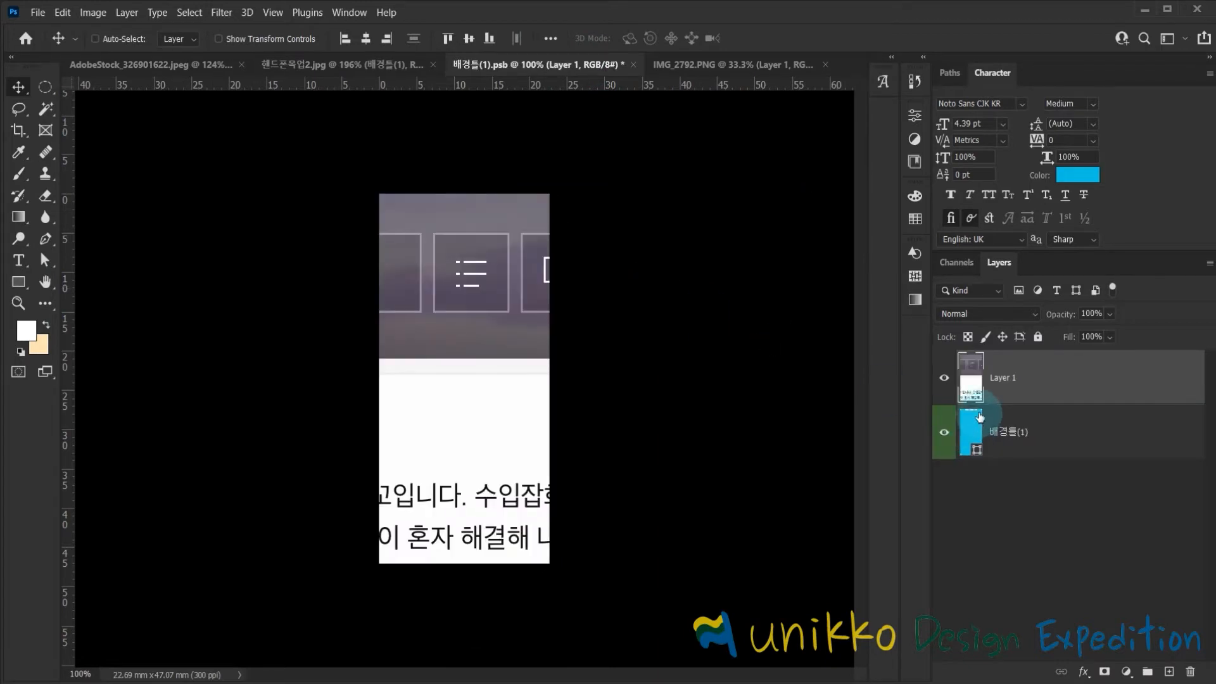
{"action": "left_click", "coordinate": [981, 403], "text": "alt"}
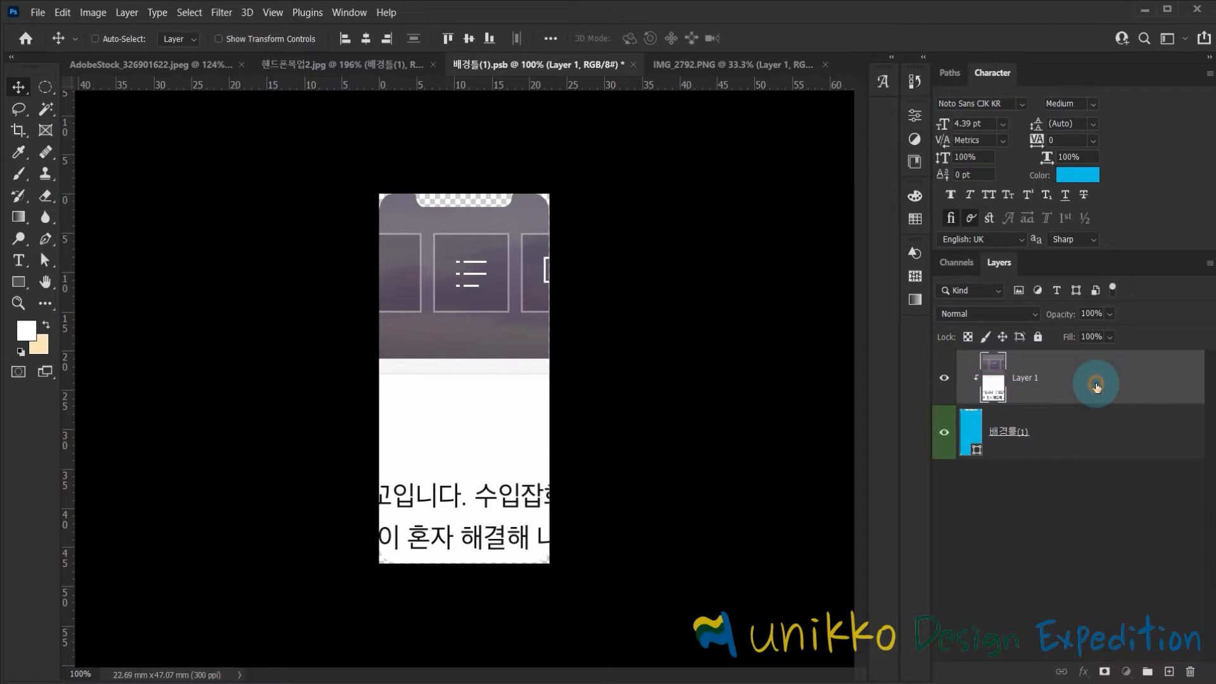
Free-transform the clipped screenshot down to about 24.05% and position it over the phone-screen shape.
{"action": "key", "text": "ctrl+t"}
{"action": "key", "text": "ctrl+minus"}
{"action": "scroll", "coordinate": [487, 280], "scroll_direction": "down", "scroll_amount": 5}
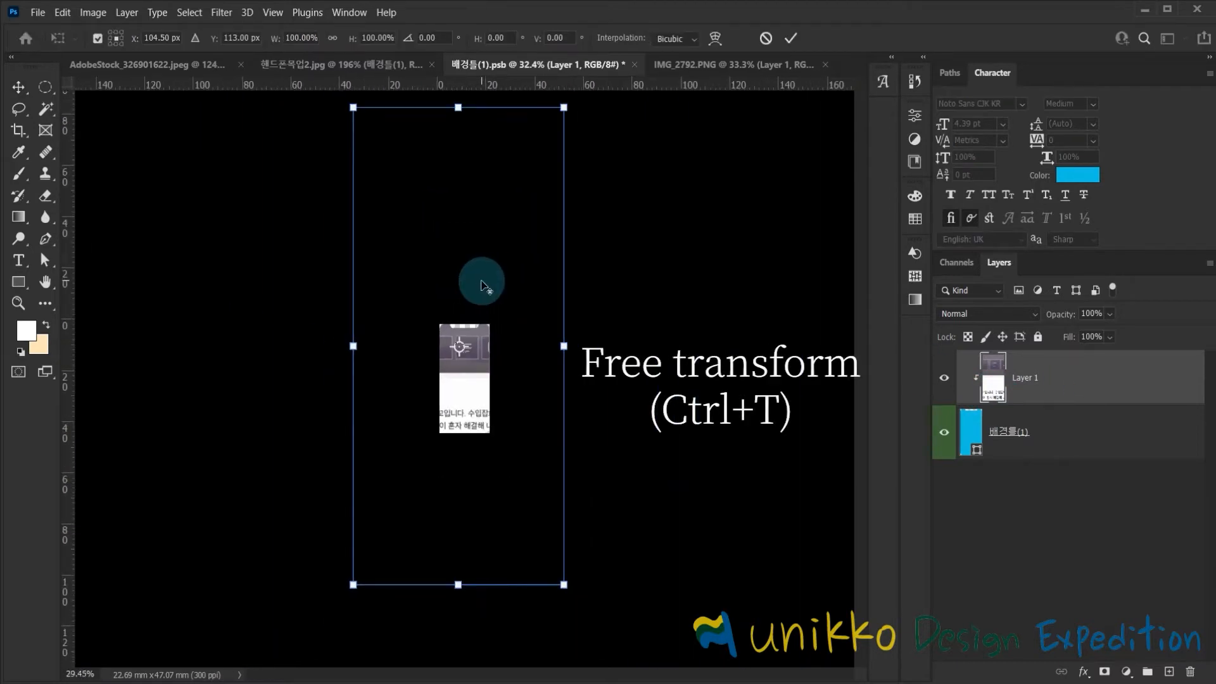
{"action": "left_click_drag", "start_coordinate": [365, 131], "coordinate": [437, 271]}
{"action": "scroll", "coordinate": [483, 383], "scroll_direction": "up", "scroll_amount": 3}
{"action": "scroll", "coordinate": [481, 380], "scroll_direction": "up", "scroll_amount": 1}
{"action": "left_click_drag", "start_coordinate": [480, 382], "coordinate": [498, 452]}
{"action": "left_click_drag", "start_coordinate": [525, 521], "coordinate": [493, 472]}
{"action": "scroll", "coordinate": [485, 304], "scroll_direction": "up", "scroll_amount": 13}
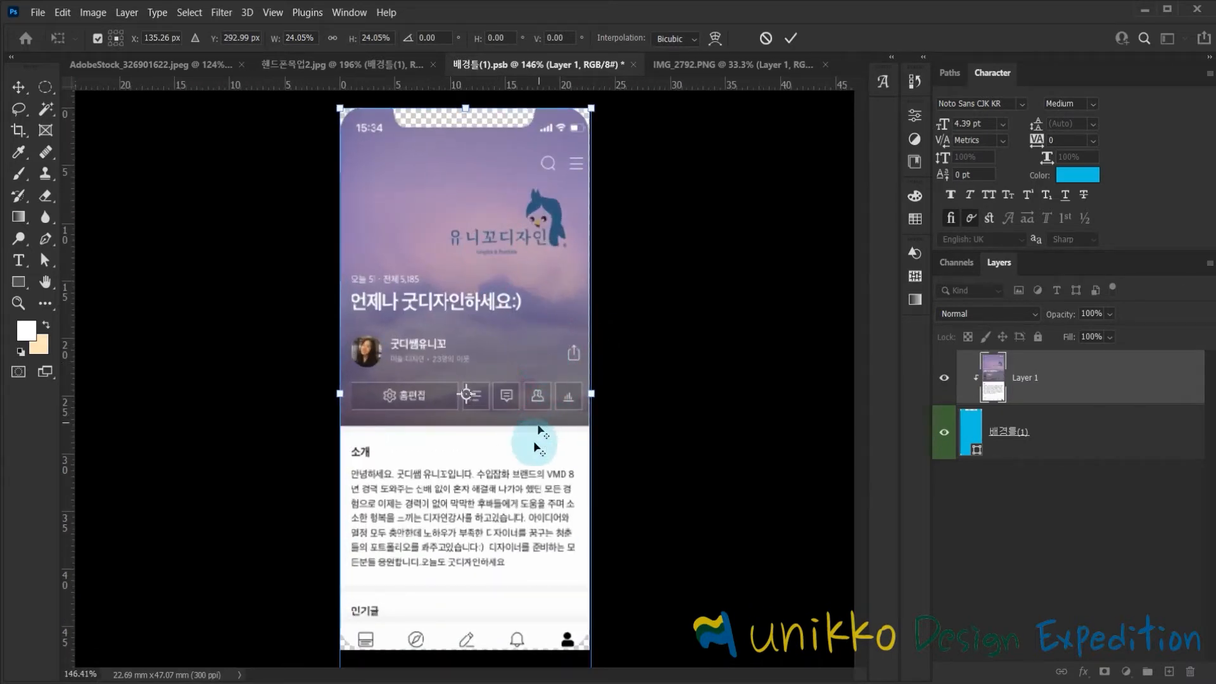
Fine-tune the screenshot's scale to about 23.75%, fit it to the shape's edges and apply the transform.
{"action": "scroll", "coordinate": [539, 494], "scroll_direction": "up", "scroll_amount": 1}
{"action": "scroll", "coordinate": [498, 443], "scroll_direction": "down", "scroll_amount": 3}
{"action": "left_click_drag", "start_coordinate": [488, 400], "coordinate": [488, 378]}
{"action": "scroll", "coordinate": [488, 378], "scroll_direction": "up", "scroll_amount": 3}
{"action": "left_click_drag", "start_coordinate": [595, 217], "coordinate": [585, 223]}
{"action": "left_click_drag", "start_coordinate": [307, 227], "coordinate": [308, 227]}
{"action": "left_click_drag", "start_coordinate": [610, 385], "coordinate": [624, 185]}
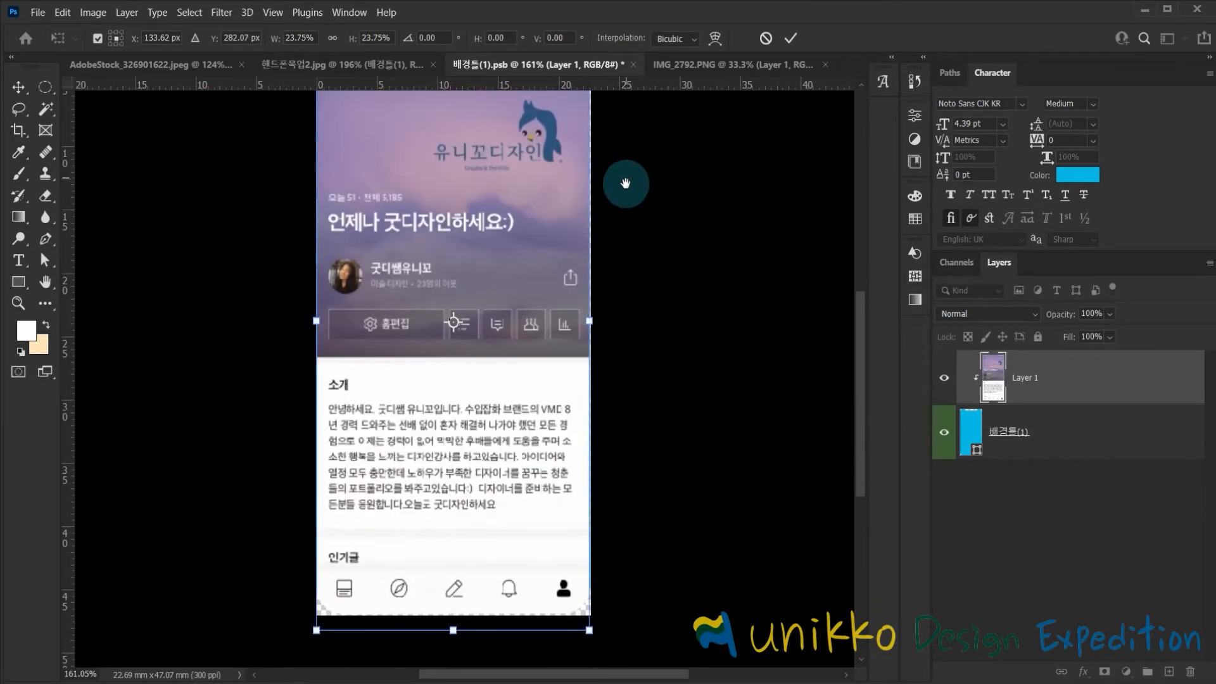
{"action": "key", "text": "ctrl+1"}
{"action": "key", "text": "alt+space"}
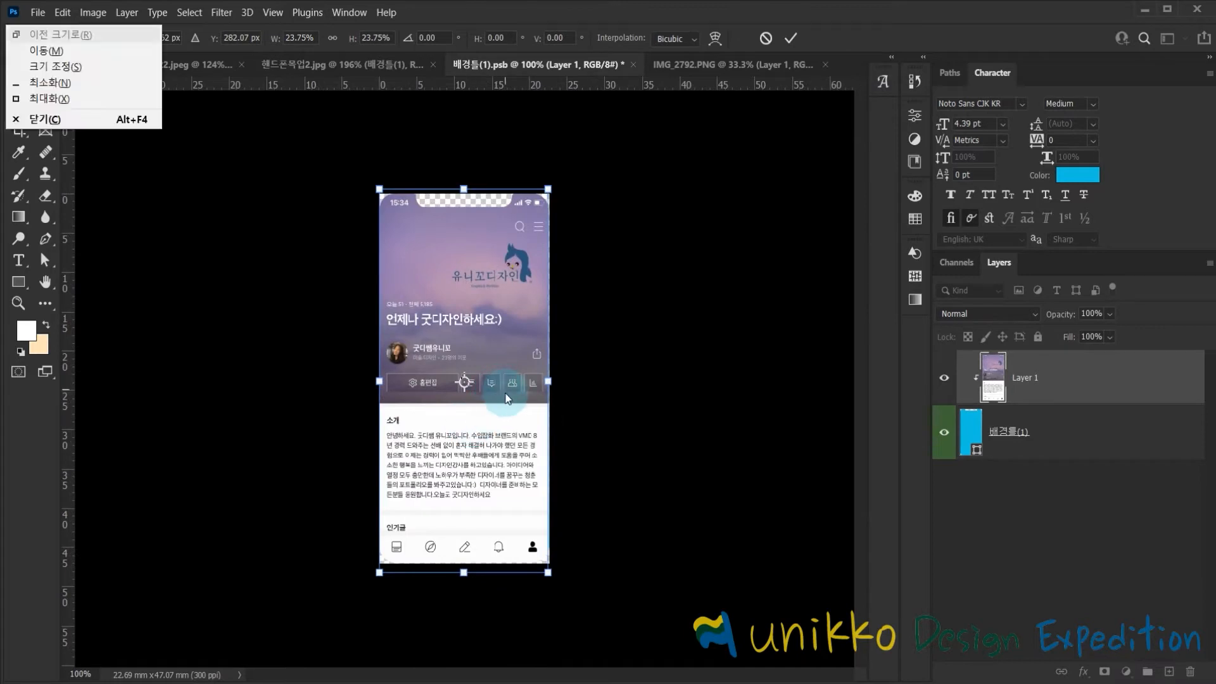
{"action": "left_click", "coordinate": [612, 284]}
{"action": "key", "text": "Return"}
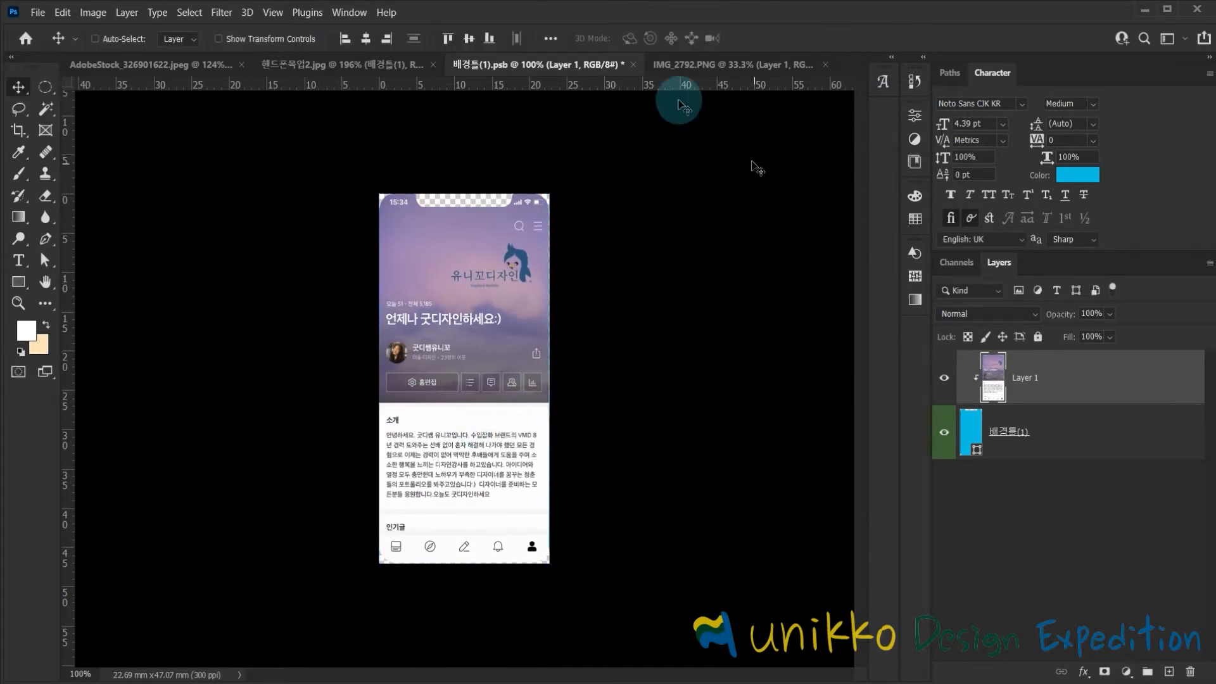
Save 배경틀(1).psb, then close it and IMG_2792.PNG to return to the mockup document.
{"action": "left_click", "coordinate": [38, 12]}
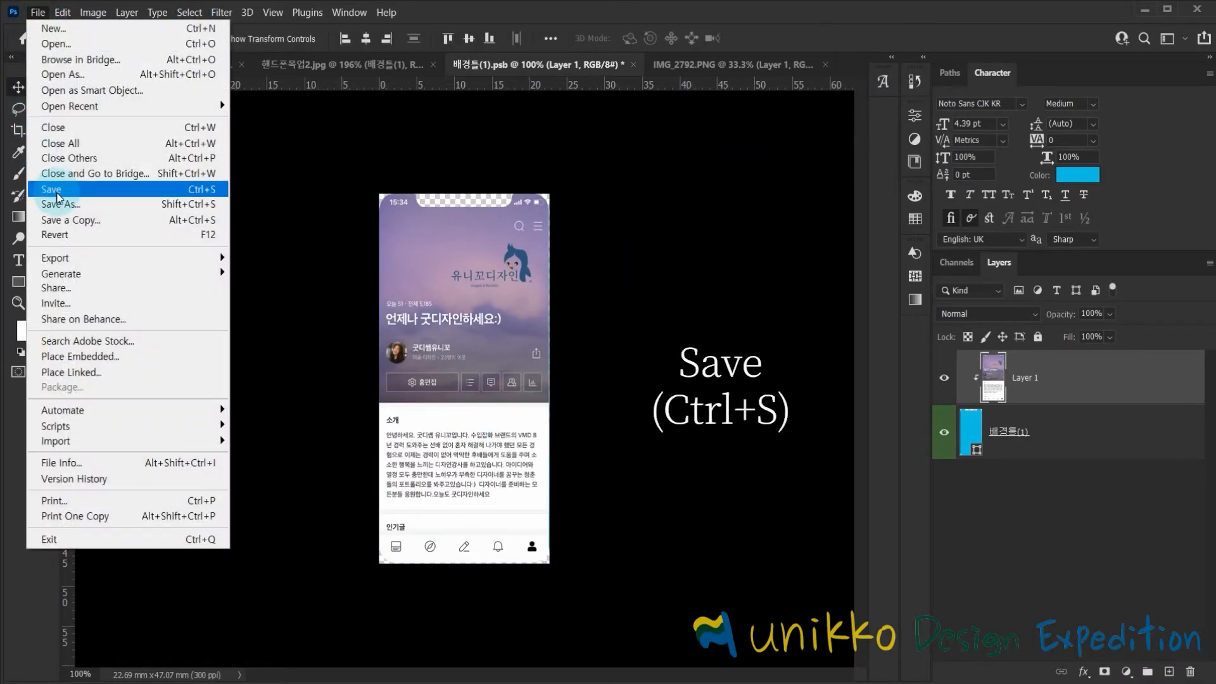
{"action": "left_click", "coordinate": [52, 190]}
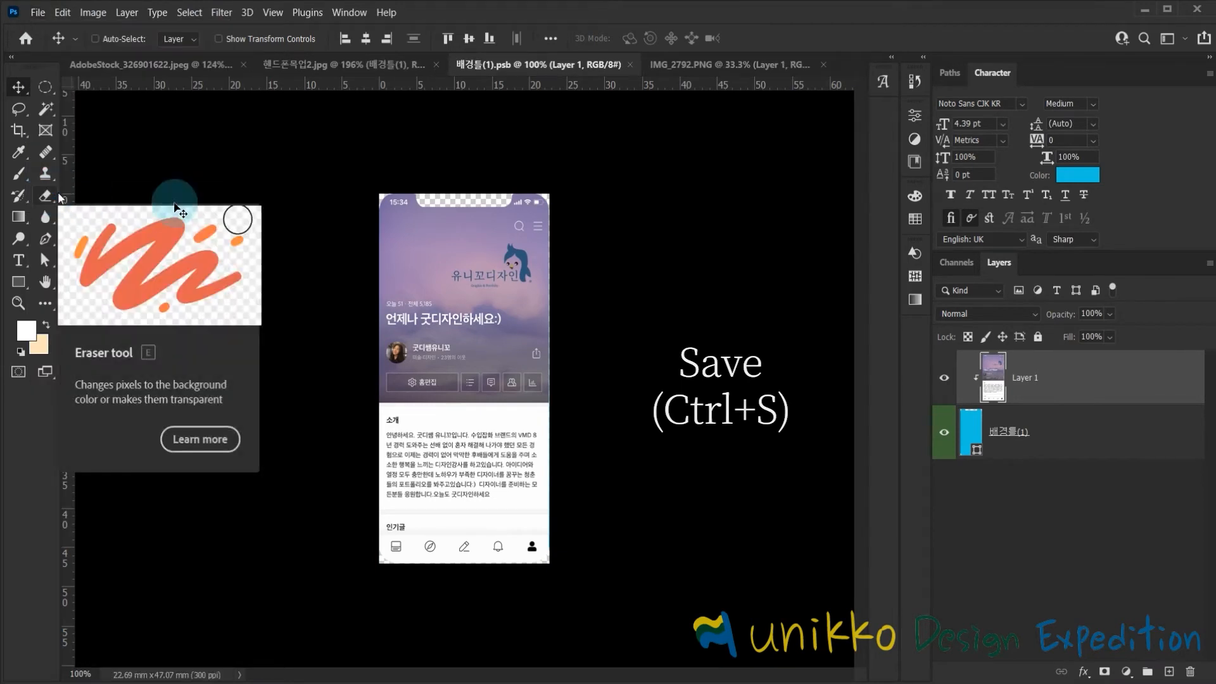
{"action": "left_click", "coordinate": [630, 65]}
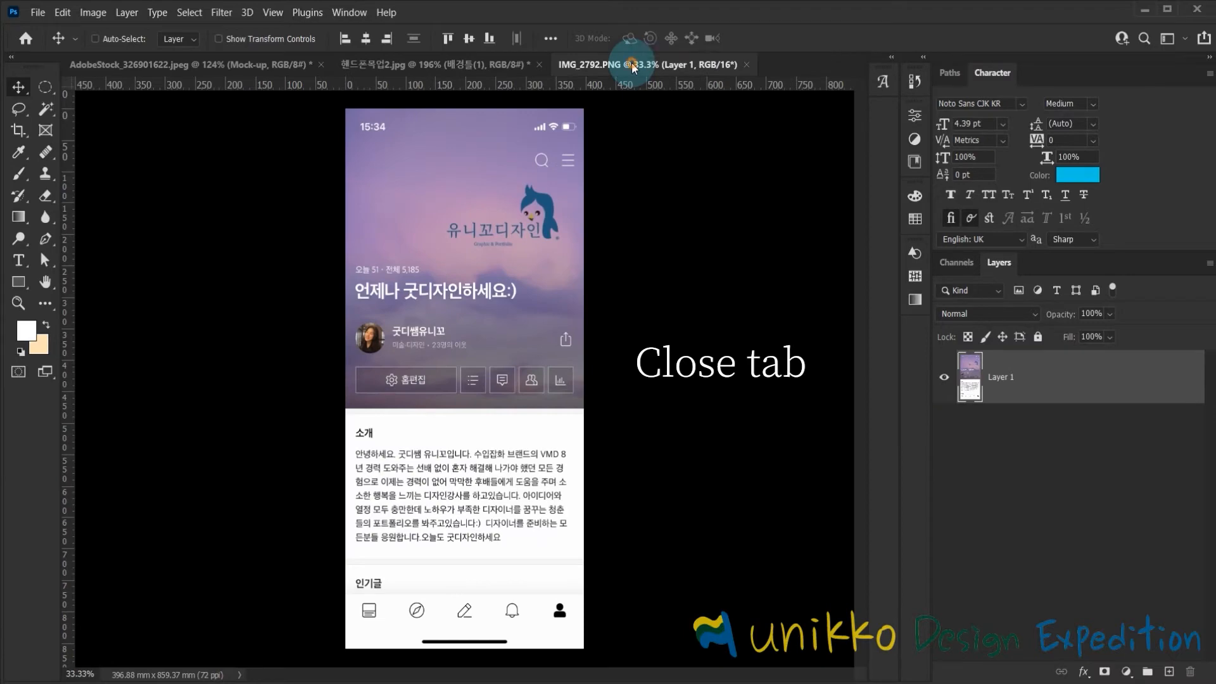
{"action": "left_click", "coordinate": [747, 64]}
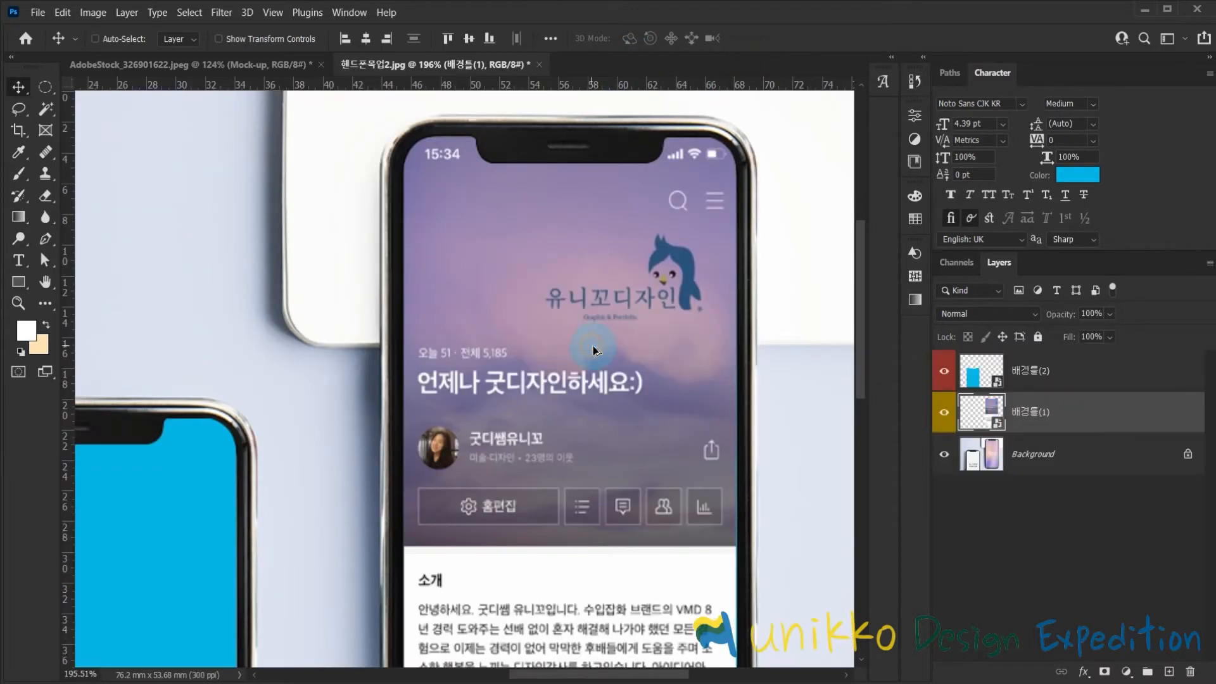
Check the filled phone screen in the mockup and open the contents of the 배경틀(2) smart object.
{"action": "scroll", "coordinate": [630, 342], "scroll_direction": "down", "scroll_amount": 10}
{"action": "scroll", "coordinate": [639, 436], "scroll_direction": "up", "scroll_amount": 3}
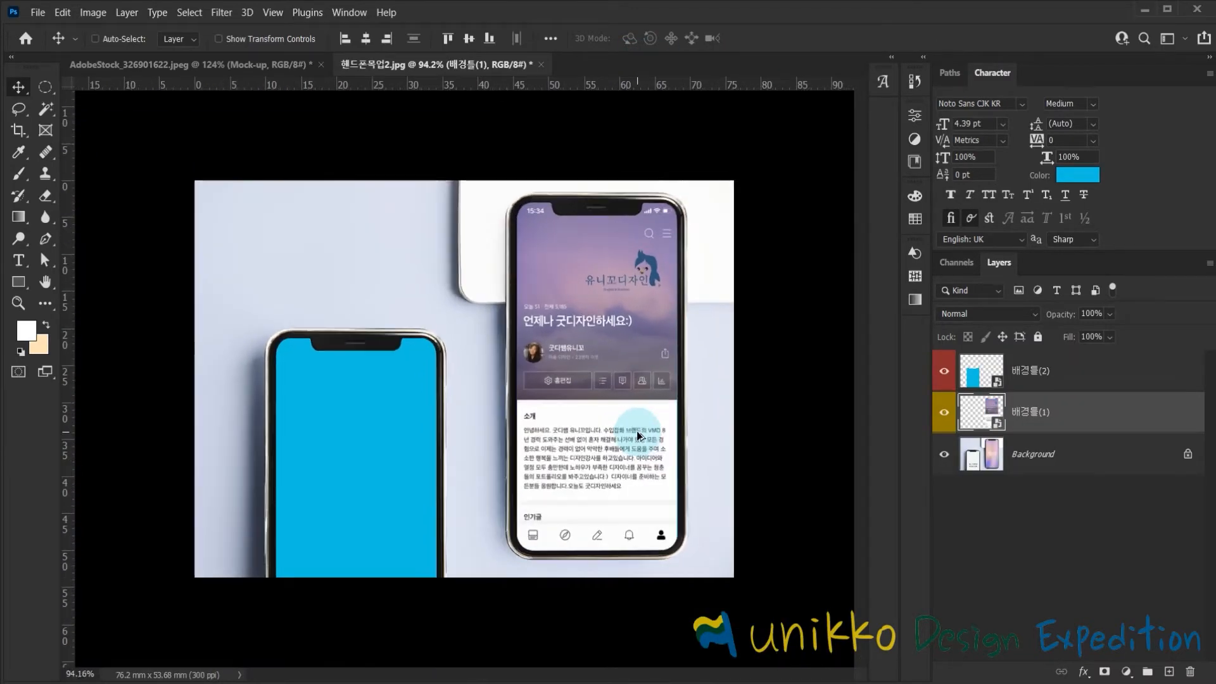
{"action": "double_click", "coordinate": [999, 384]}
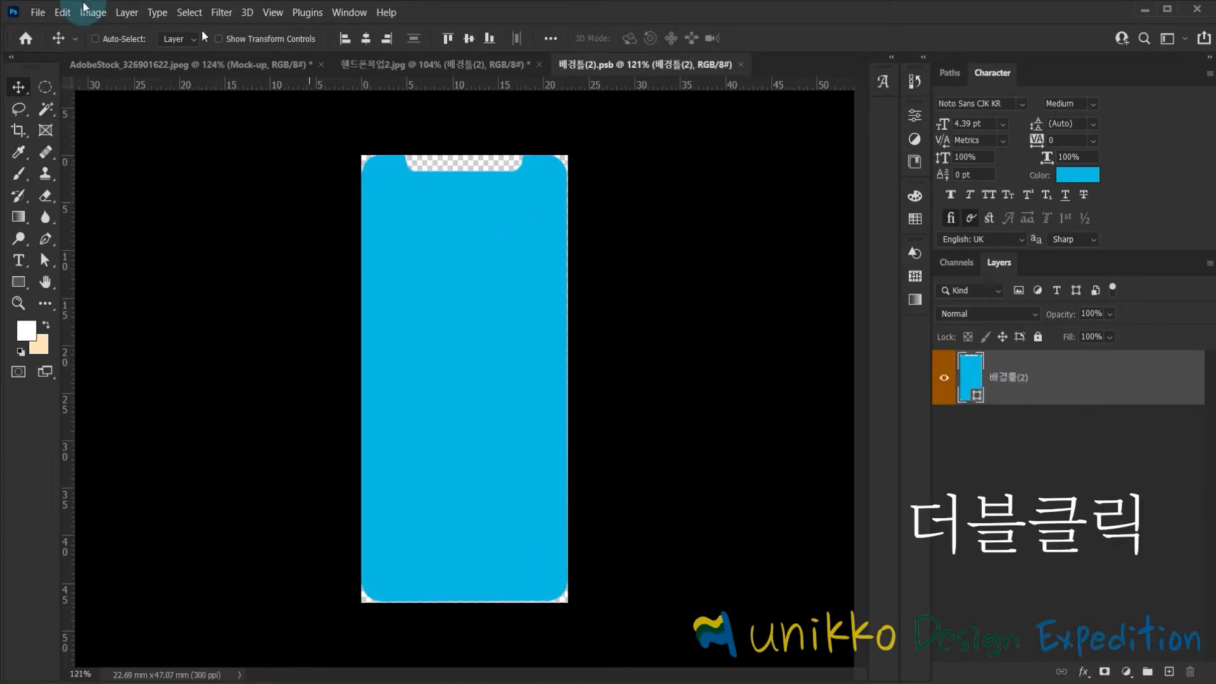
Open the screenshot image IMG_2791.PNG from folder 13.
{"action": "left_click", "coordinate": [38, 12]}
{"action": "left_click", "coordinate": [268, 214]}
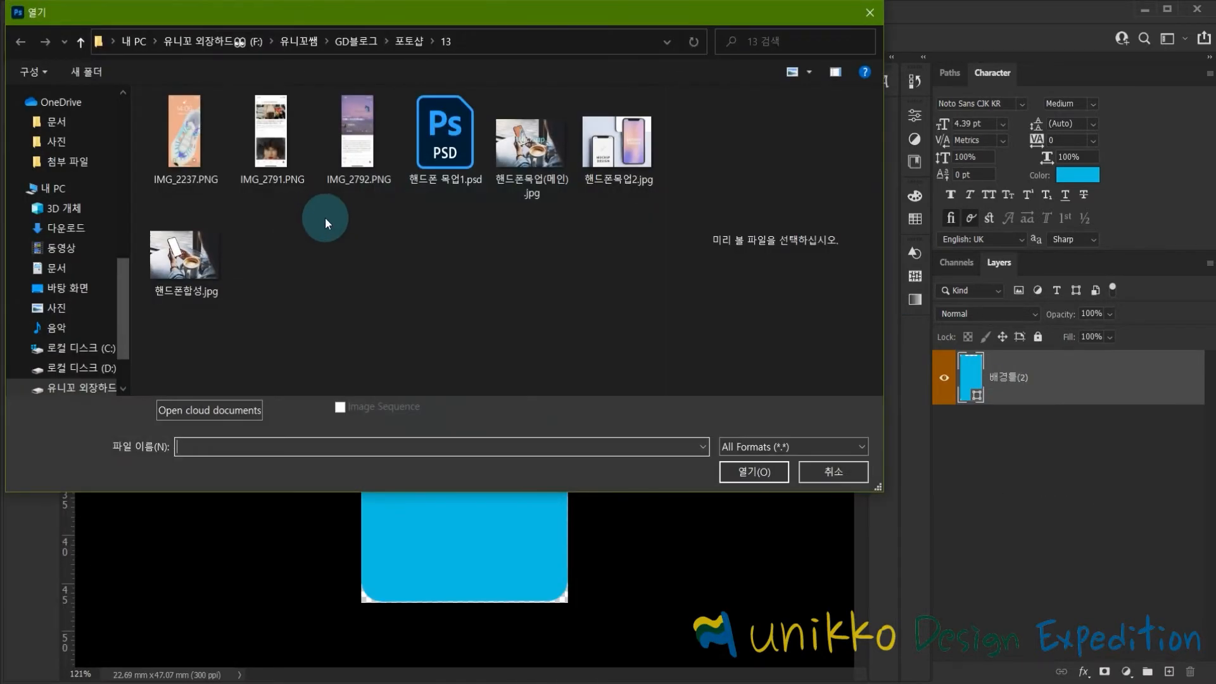
{"action": "left_click", "coordinate": [257, 122]}
{"action": "left_click", "coordinate": [766, 478]}
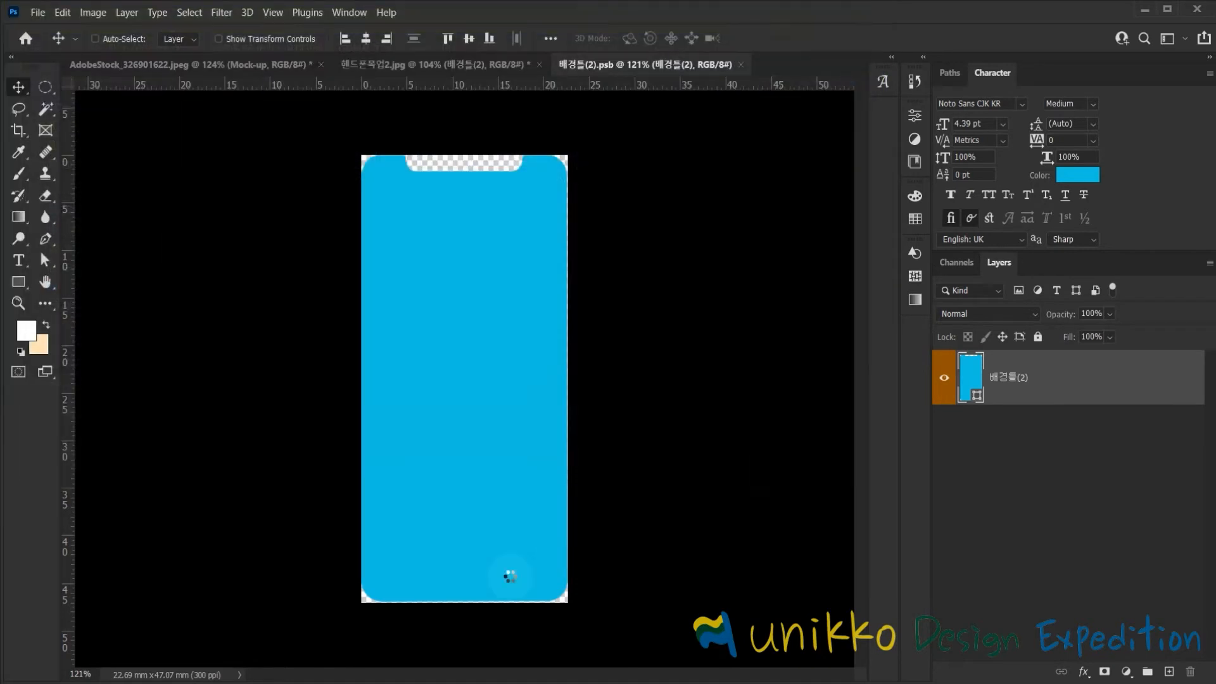
Copy the screenshot into 배경틀(2).psb, accepting the depth difference, and clip it to the blue shape.
{"action": "left_click_drag", "start_coordinate": [504, 269], "coordinate": [465, 347]}
{"action": "left_click", "coordinate": [633, 283]}
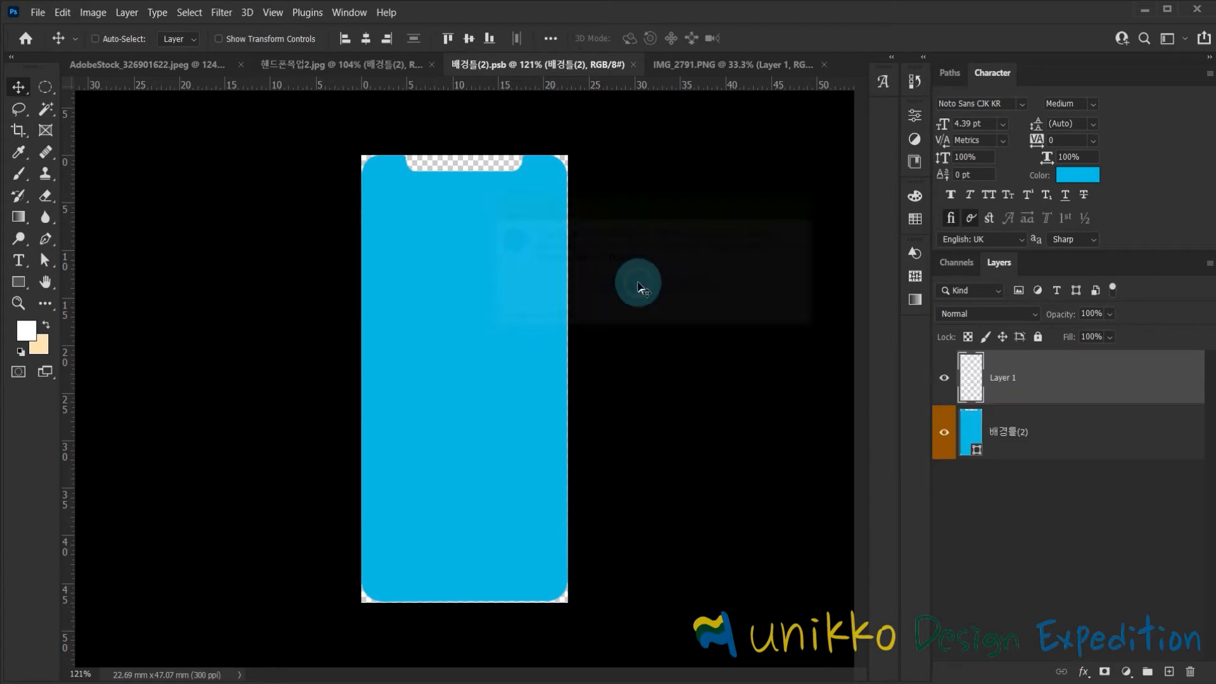
{"action": "left_click", "coordinate": [981, 404], "text": "alt"}
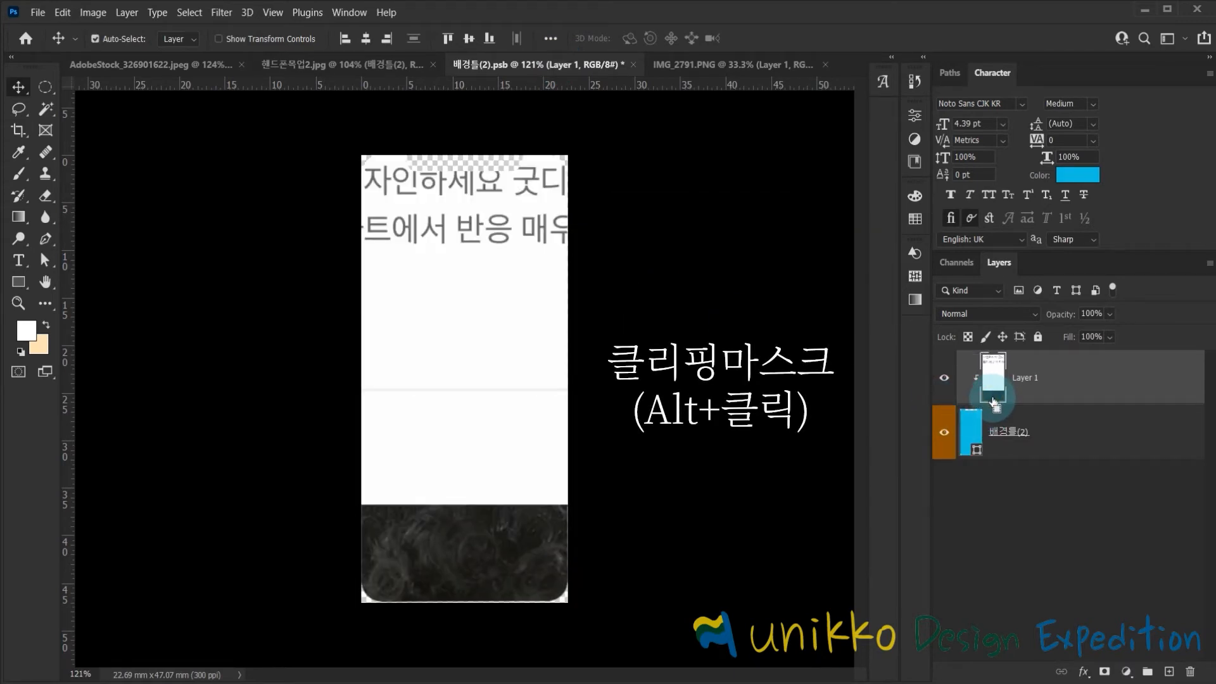
Free-transform the IMG_2791 screenshot down to about 24.30% and position it over the phone-screen shape.
{"action": "key", "text": "ctrl+t"}
{"action": "key", "text": "ctrl+0"}
{"action": "left_click_drag", "start_coordinate": [548, 172], "coordinate": [511, 349]}
{"action": "scroll", "coordinate": [454, 390], "scroll_direction": "up", "scroll_amount": 12}
{"action": "left_click_drag", "start_coordinate": [543, 563], "coordinate": [520, 539]}
{"action": "scroll", "coordinate": [463, 379], "scroll_direction": "up", "scroll_amount": 4}
{"action": "scroll", "coordinate": [598, 152], "scroll_direction": "up", "scroll_amount": 10}
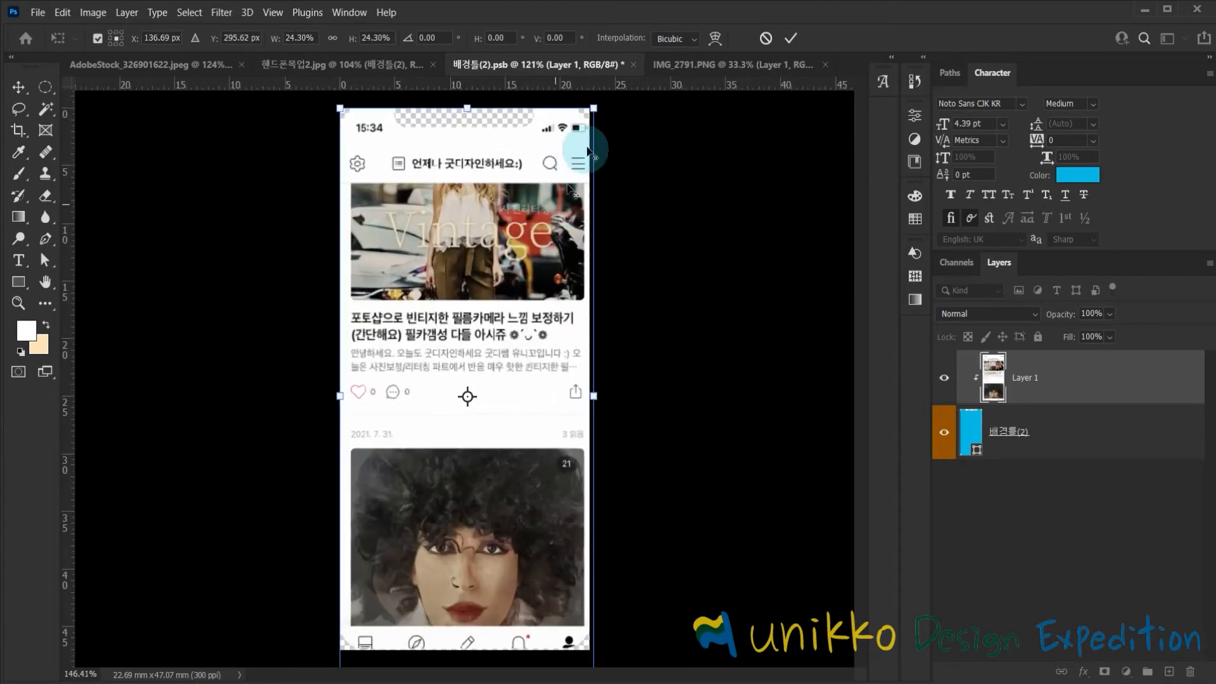
Fine-tune the transform scale of the IMG_2791 screenshot to about 24% so its edges match the phone-screen shape.
{"action": "left_click_drag", "start_coordinate": [542, 180], "coordinate": [575, 249]}
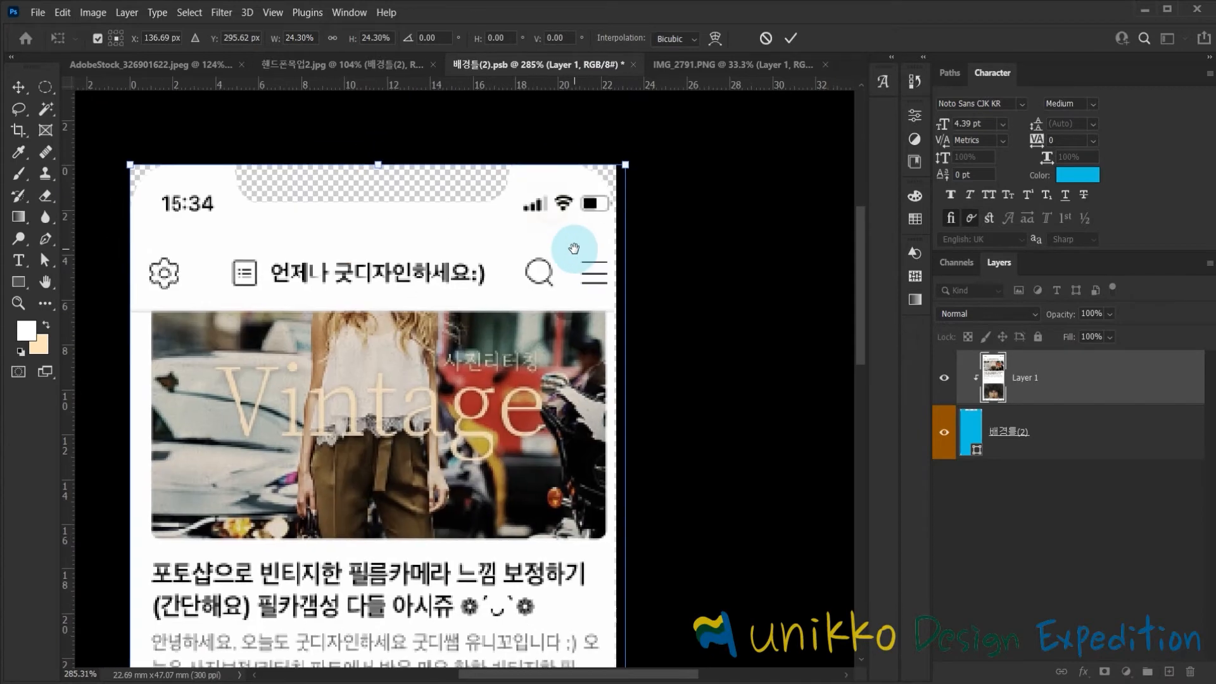
{"action": "left_click_drag", "start_coordinate": [626, 165], "coordinate": [616, 179]}
{"action": "left_click_drag", "start_coordinate": [556, 263], "coordinate": [555, 249]}
{"action": "scroll", "coordinate": [559, 308], "scroll_direction": "down", "scroll_amount": 5}
{"action": "key", "text": "alt+space"}
{"action": "left_click_drag", "start_coordinate": [506, 558], "coordinate": [500, 265]}
{"action": "left_click_drag", "start_coordinate": [515, 447], "coordinate": [511, 436]}
{"action": "scroll", "coordinate": [512, 375], "scroll_direction": "down", "scroll_amount": 4}
{"action": "left_click_drag", "start_coordinate": [507, 385], "coordinate": [527, 395]}
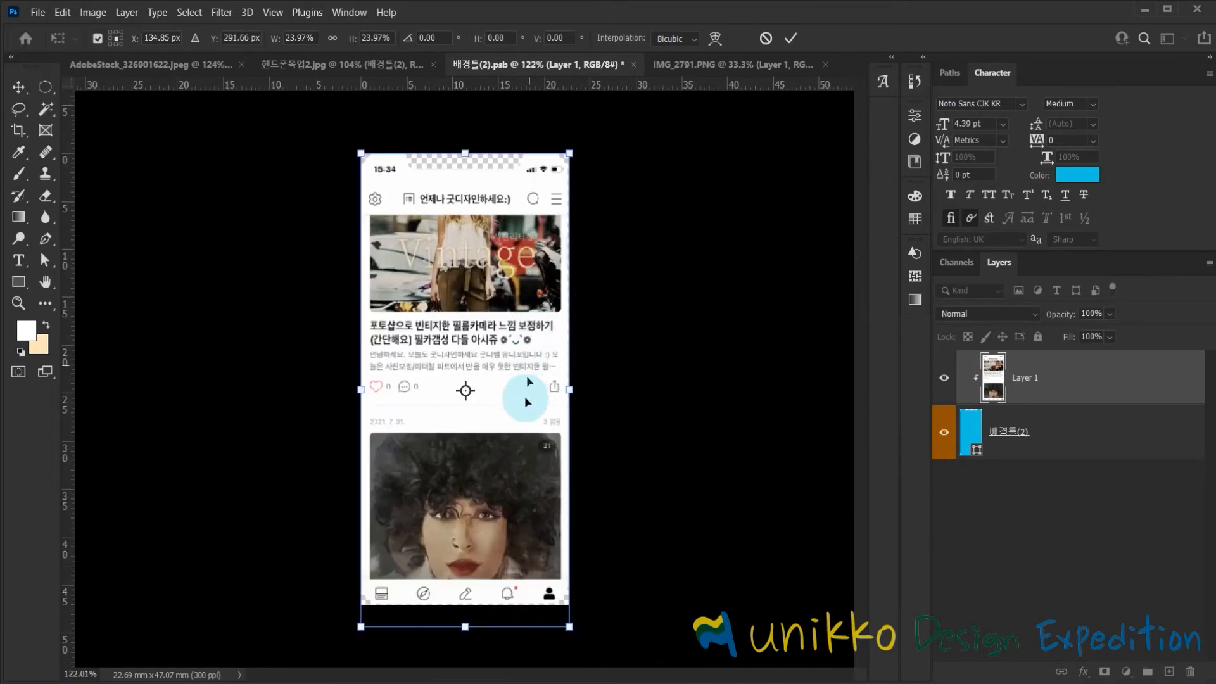
Nudge the screenshot slightly upward inside the phone-screen shape and commit the transform.
{"action": "key", "text": "Up"}
{"action": "key", "text": "Up"}
{"action": "key", "text": "Up"}
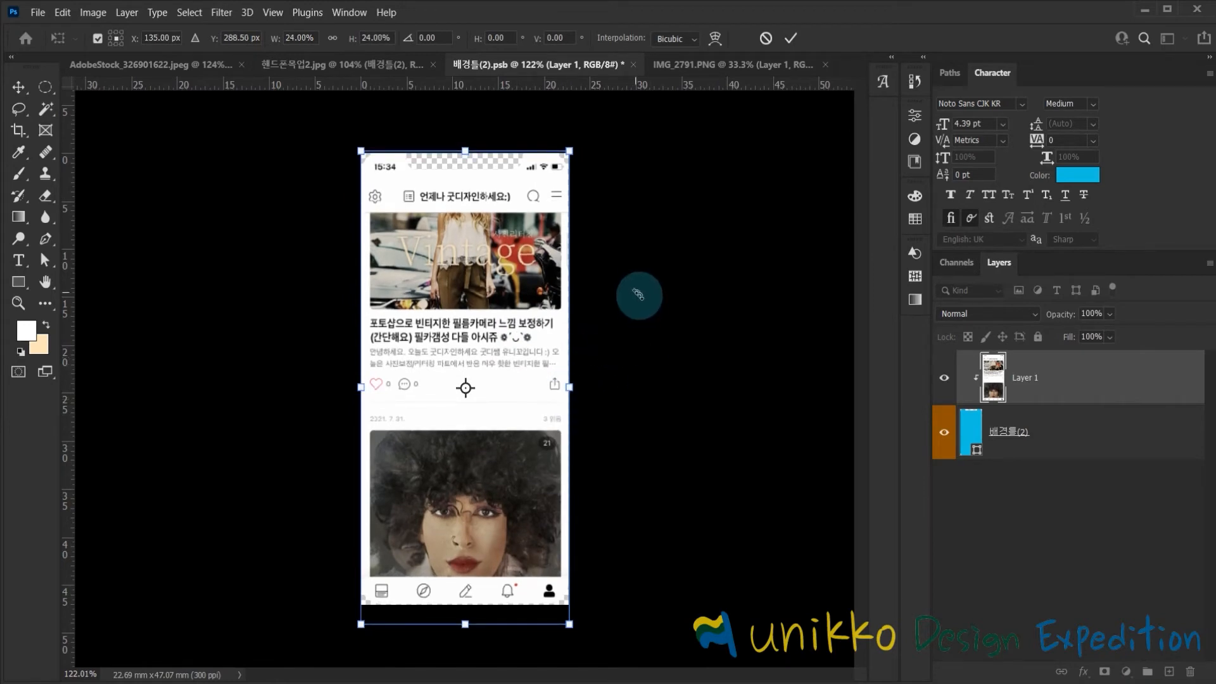
{"action": "key", "text": "Return"}
{"action": "scroll", "coordinate": [544, 313], "scroll_direction": "up", "scroll_amount": 5}
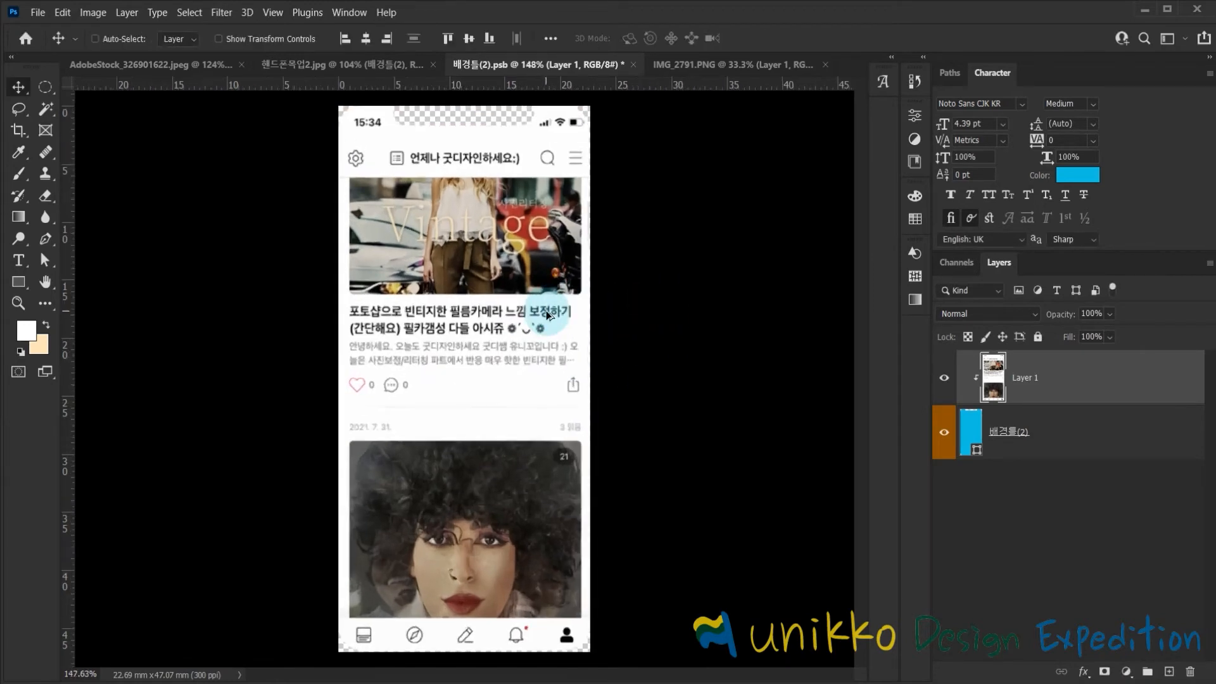
{"action": "left_click_drag", "start_coordinate": [506, 233], "coordinate": [512, 359]}
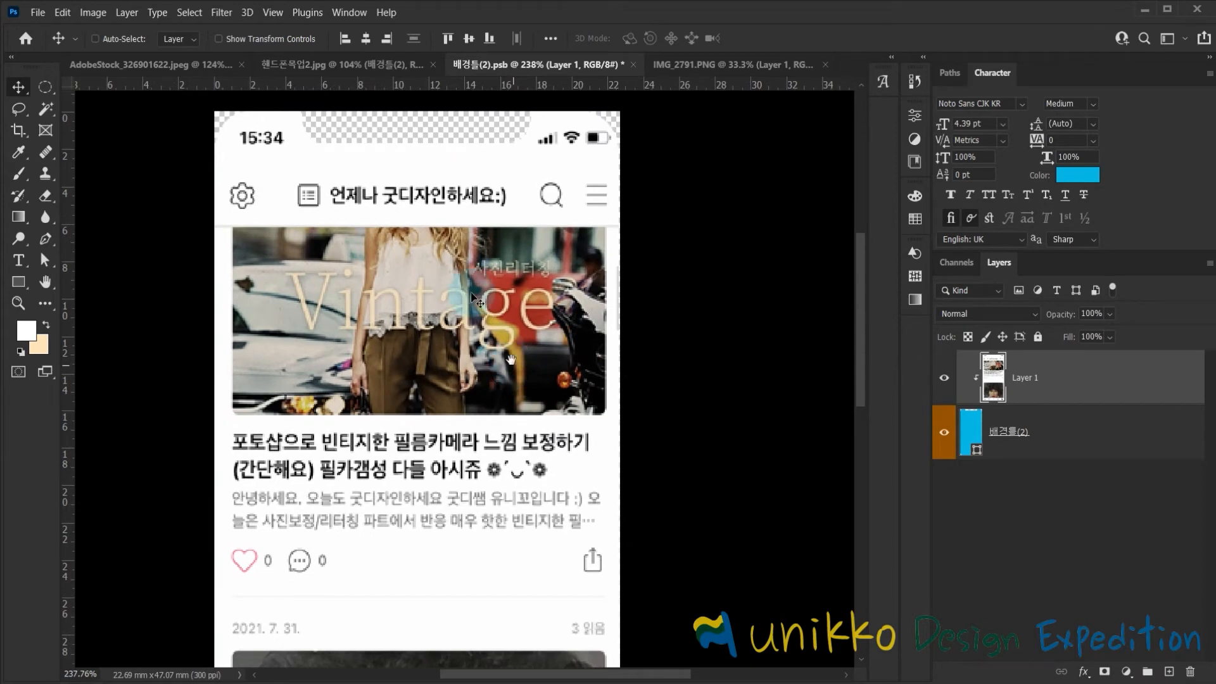
Save 배경틀(2).psb, then close it and the IMG_2791.PNG document to return to the mockup.
{"action": "left_click", "coordinate": [37, 12]}
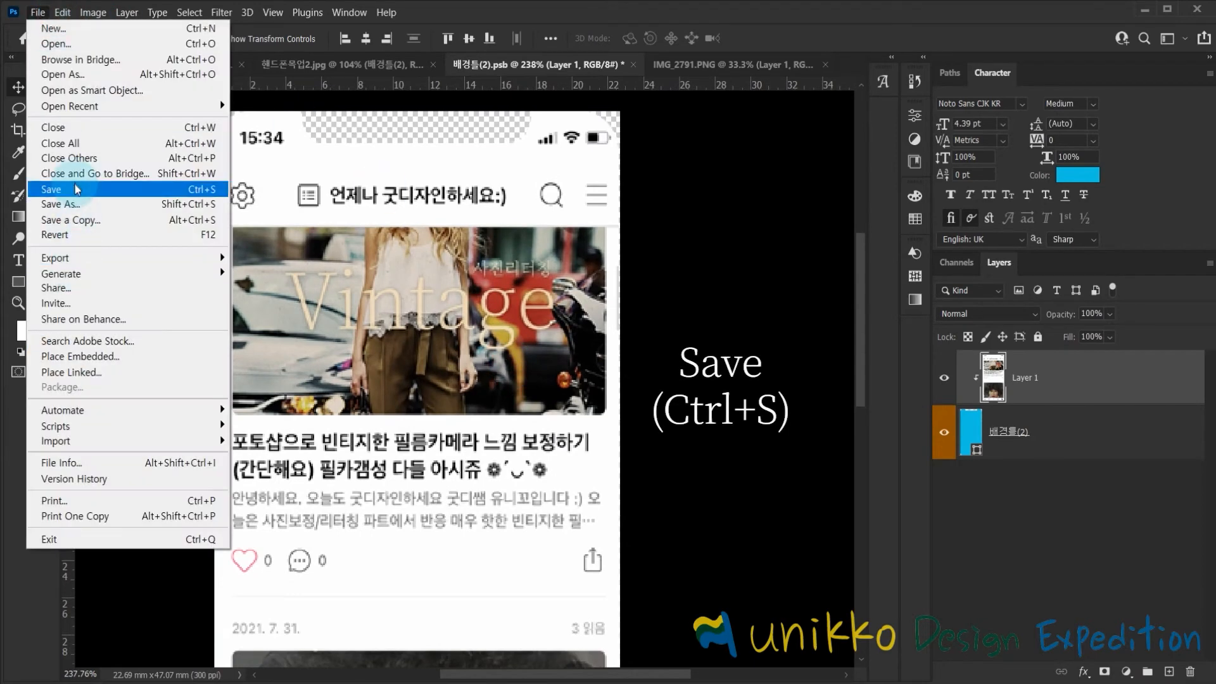
{"action": "left_click", "coordinate": [77, 190]}
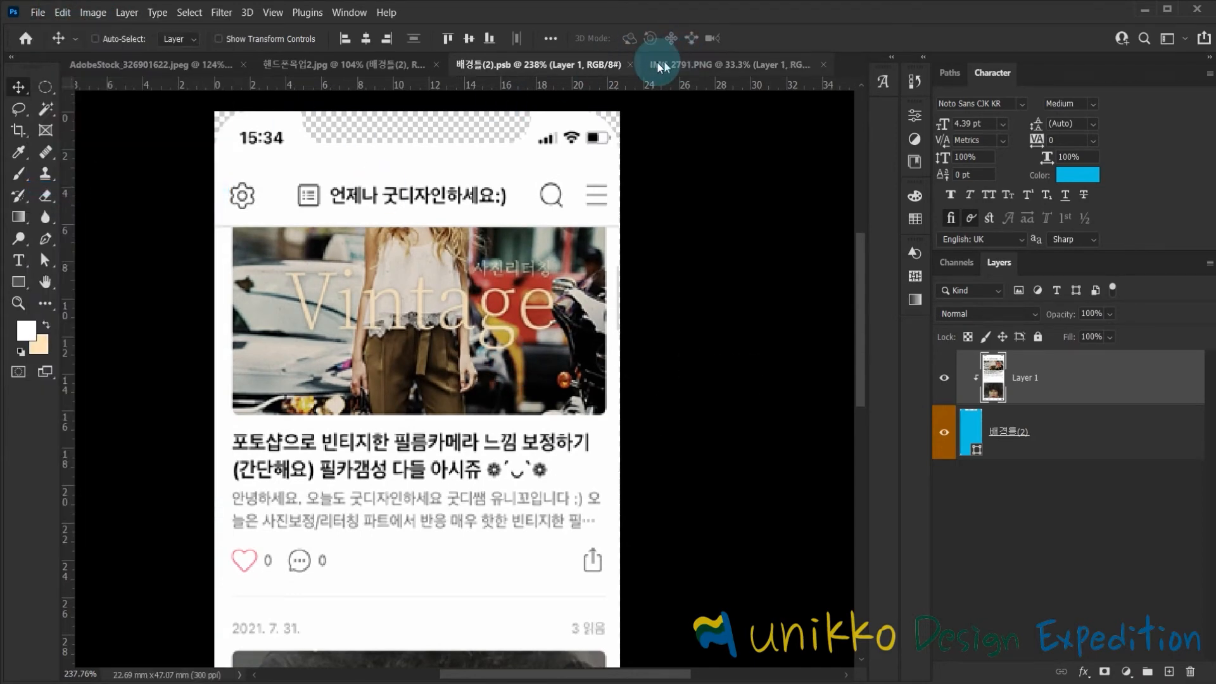
{"action": "left_click", "coordinate": [629, 64]}
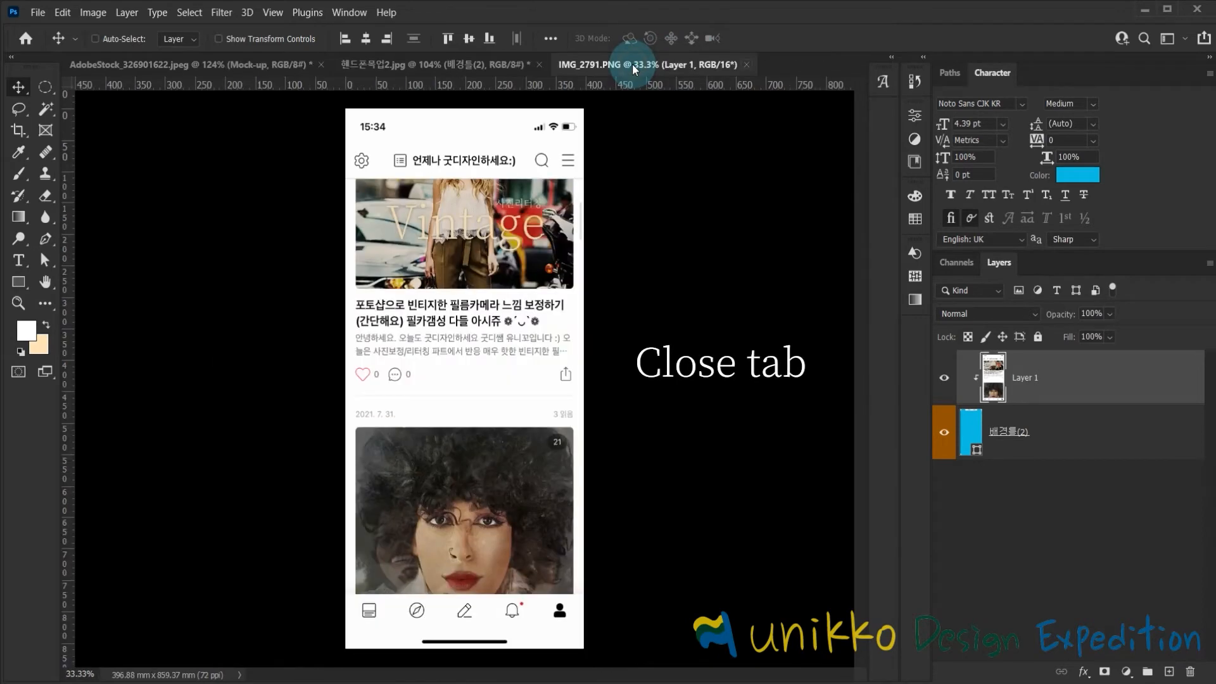
{"action": "left_click", "coordinate": [744, 66]}
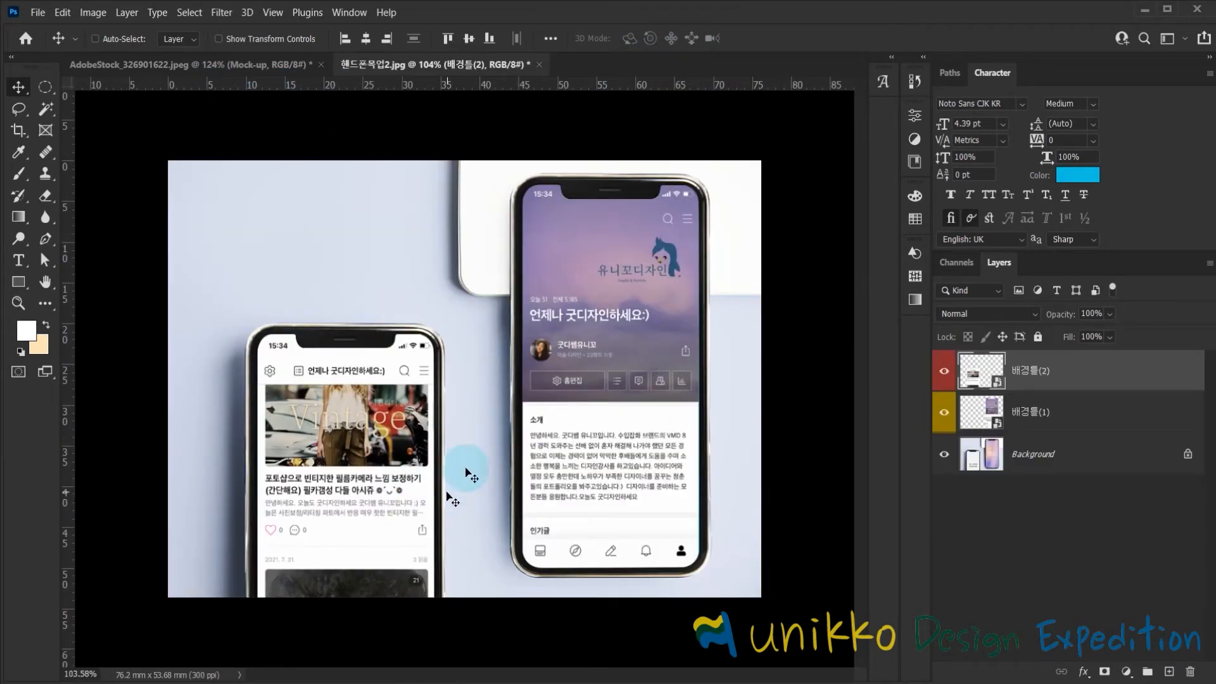
Draw a black Pen-tool triangle, about 461 by 710 px, above 배경틀(1), covering the upper-left part of the taller phone.
{"action": "left_click", "coordinate": [1020, 426]}
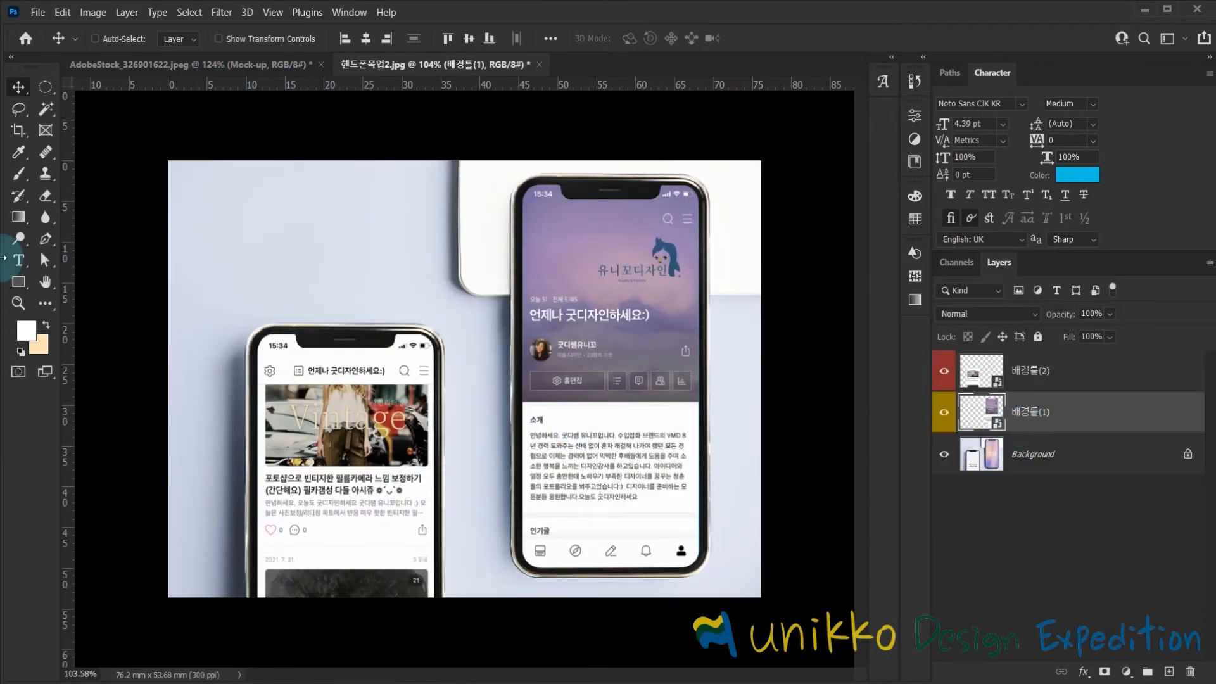
{"action": "left_click", "coordinate": [45, 240]}
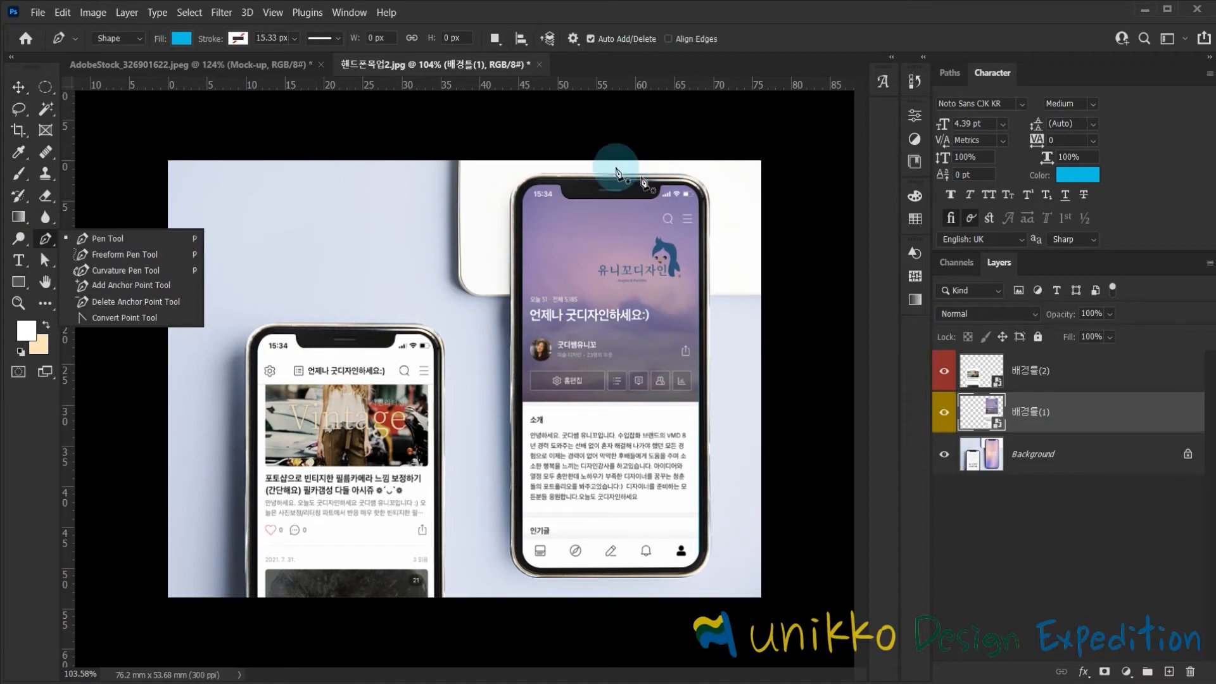
{"action": "left_click", "coordinate": [520, 161]}
{"action": "key", "text": "Delete"}
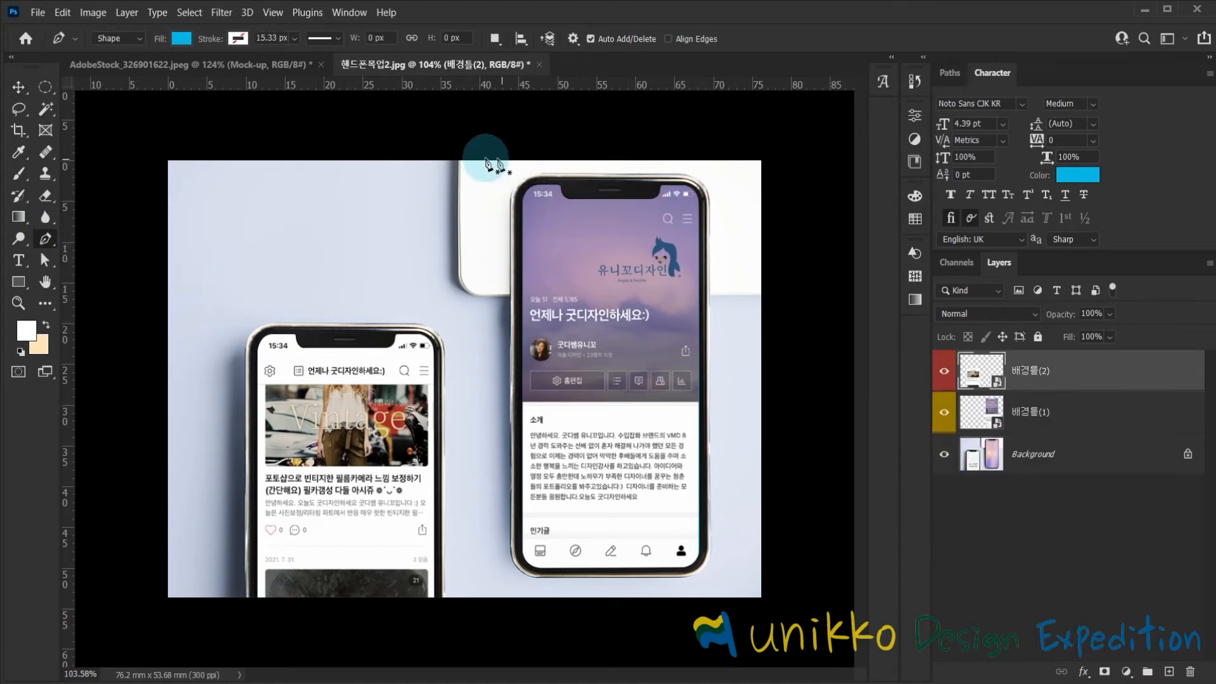
{"action": "left_click", "coordinate": [1156, 403]}
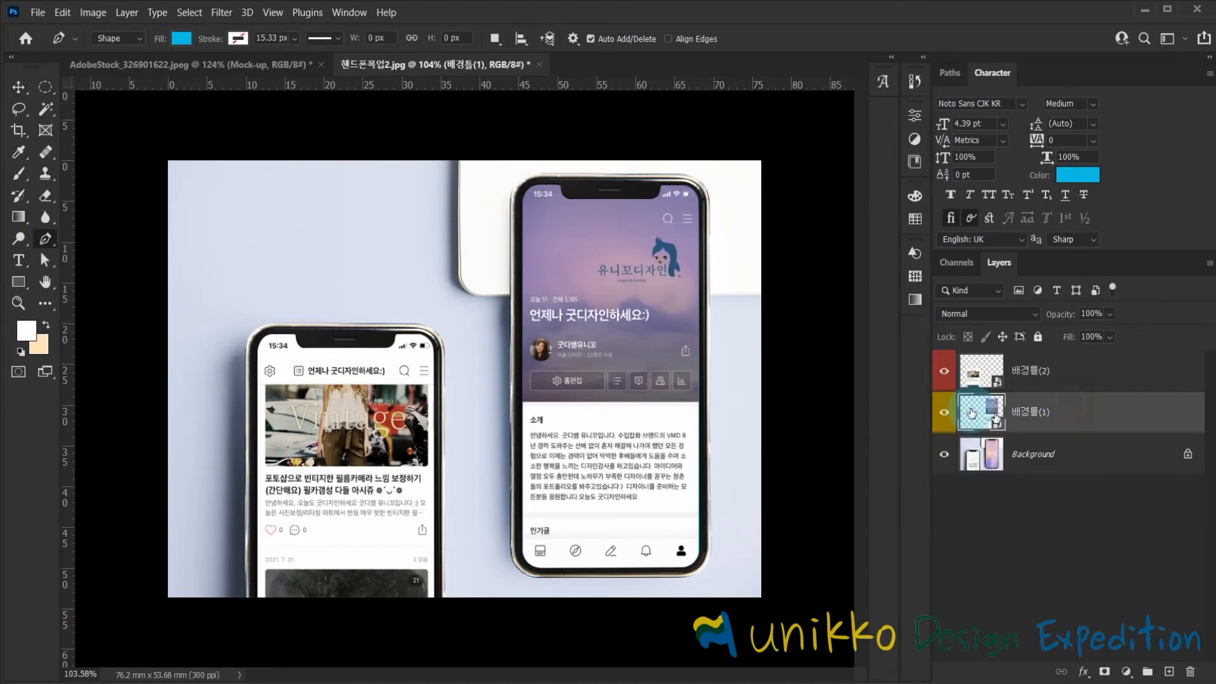
{"action": "left_click", "coordinate": [181, 39]}
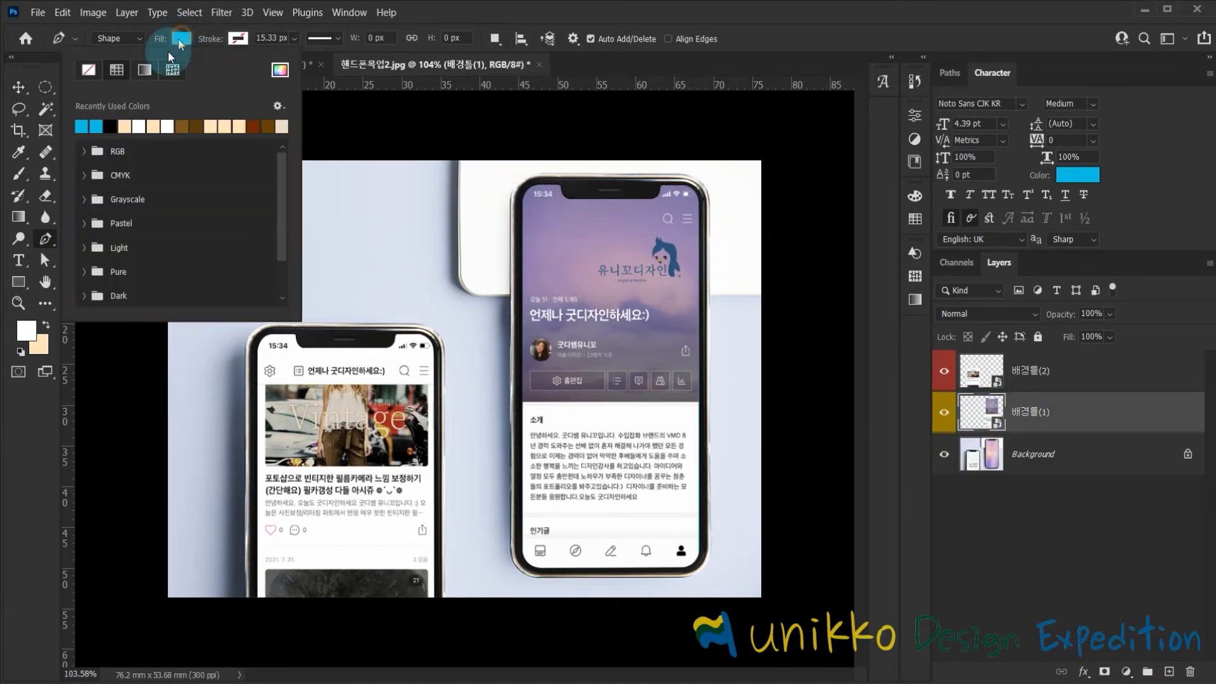
{"action": "left_click", "coordinate": [791, 6]}
{"action": "left_click", "coordinate": [762, 168]}
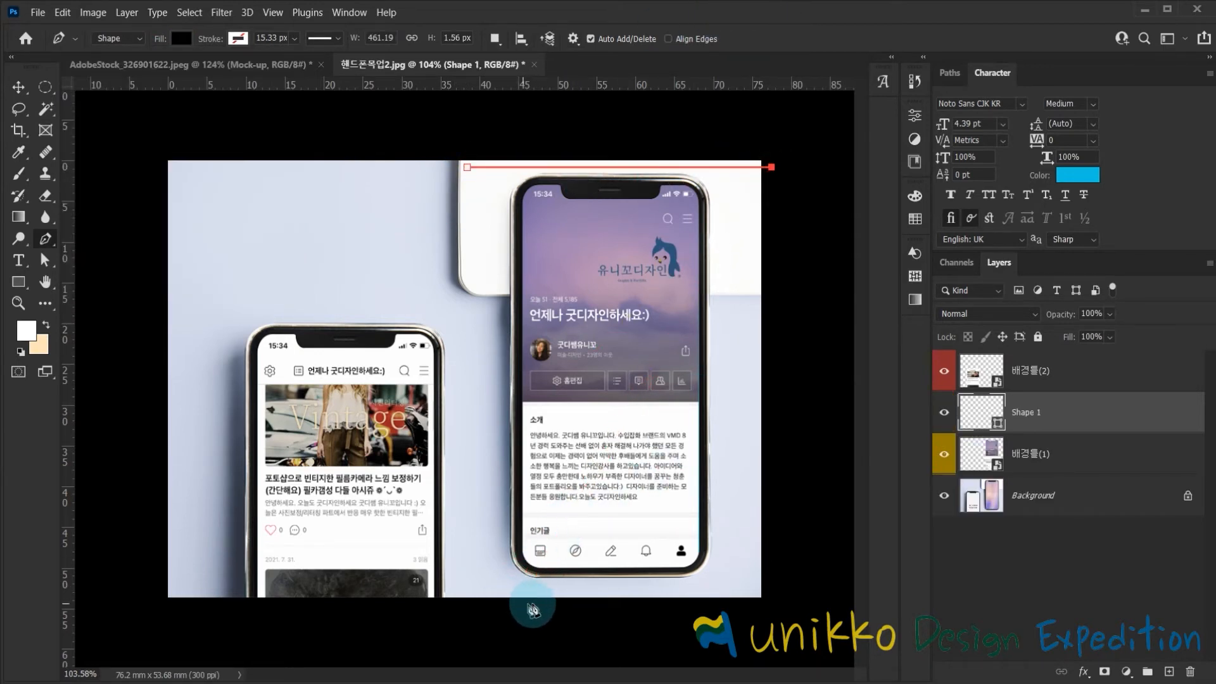
{"action": "left_click", "coordinate": [538, 630]}
{"action": "left_click_drag", "start_coordinate": [537, 629], "coordinate": [491, 656]}
{"action": "left_click", "coordinate": [468, 169]}
Move the triangle's lower corner slightly up and to the left, giving the shape a height of about 701 px.
{"action": "key", "text": "a"}
{"action": "left_click", "coordinate": [505, 652]}
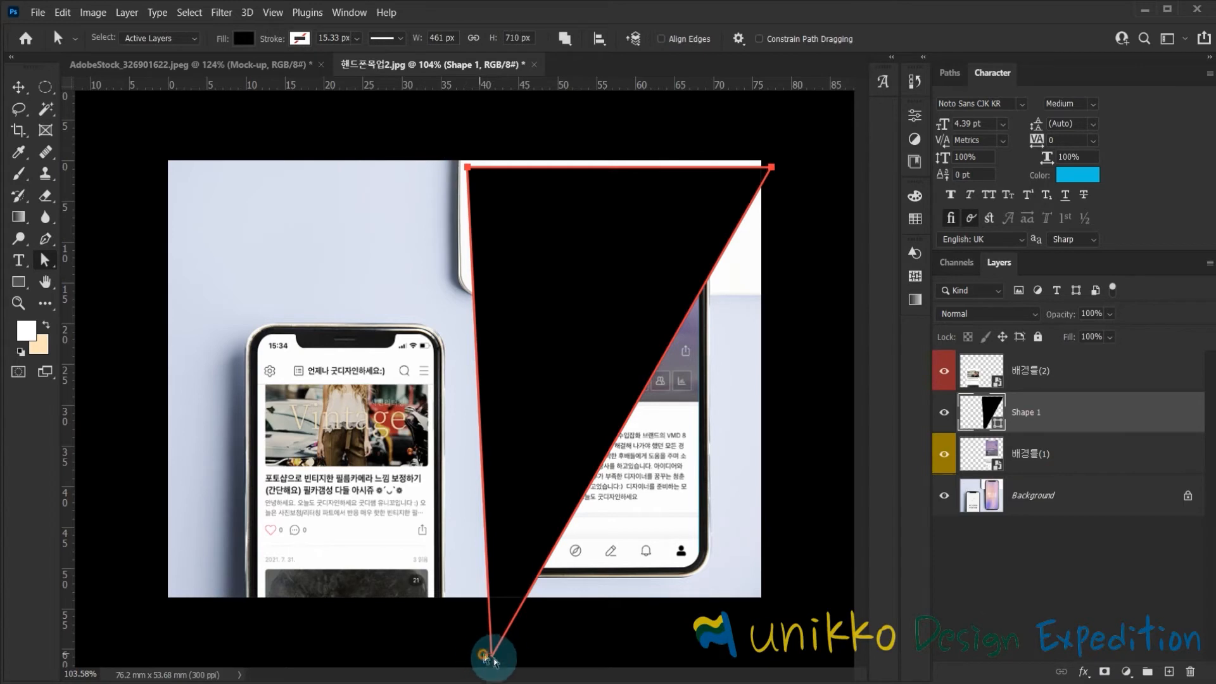
{"action": "left_click_drag", "start_coordinate": [492, 659], "coordinate": [481, 655]}
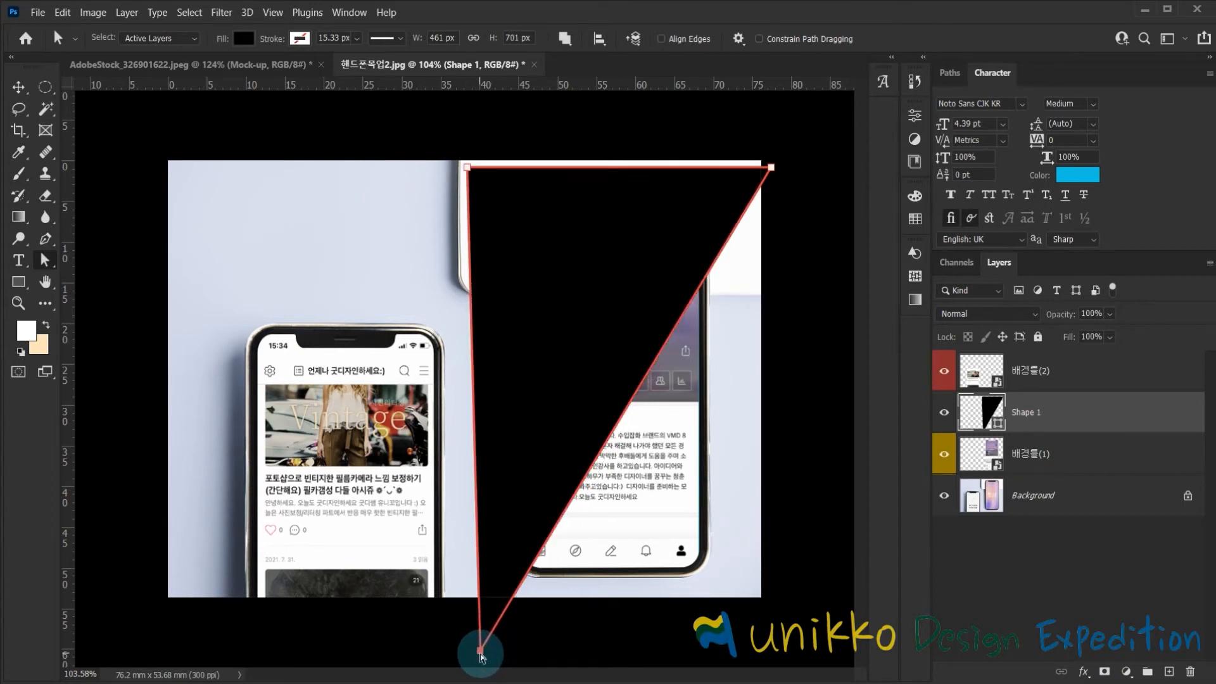
{"action": "left_click", "coordinate": [835, 372]}
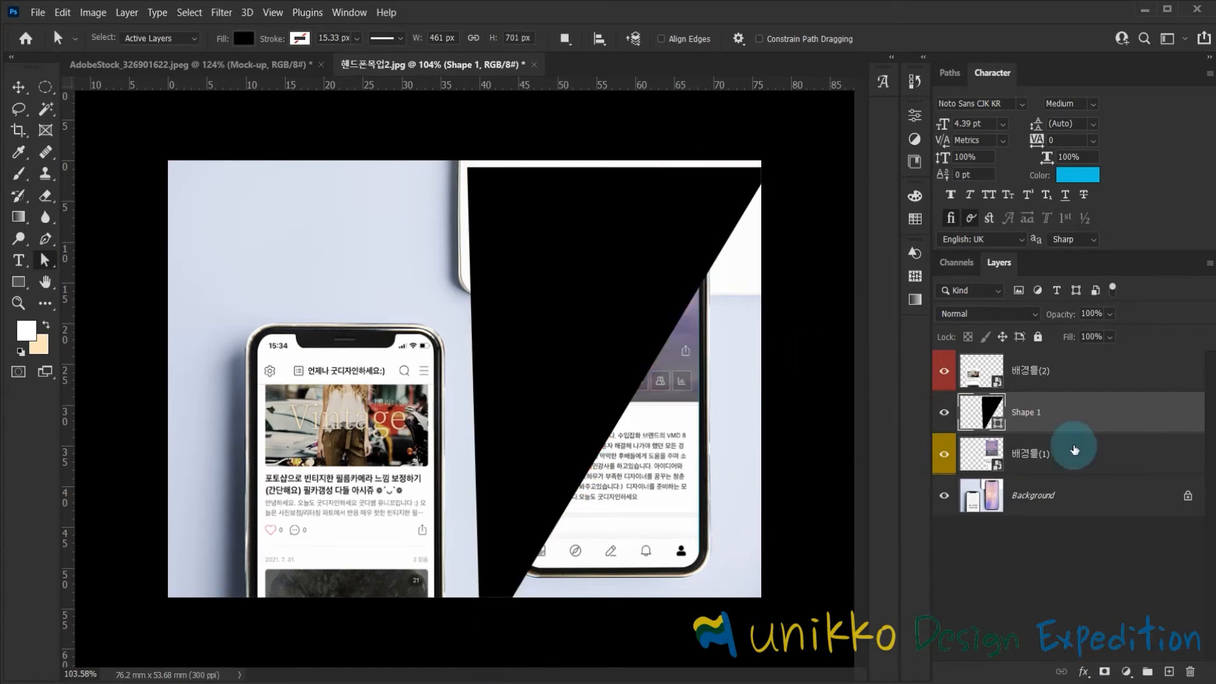
Rename the triangle layer 빛효과 and clip it to the 배경틀(1) layer.
{"action": "left_click", "coordinate": [1022, 413]}
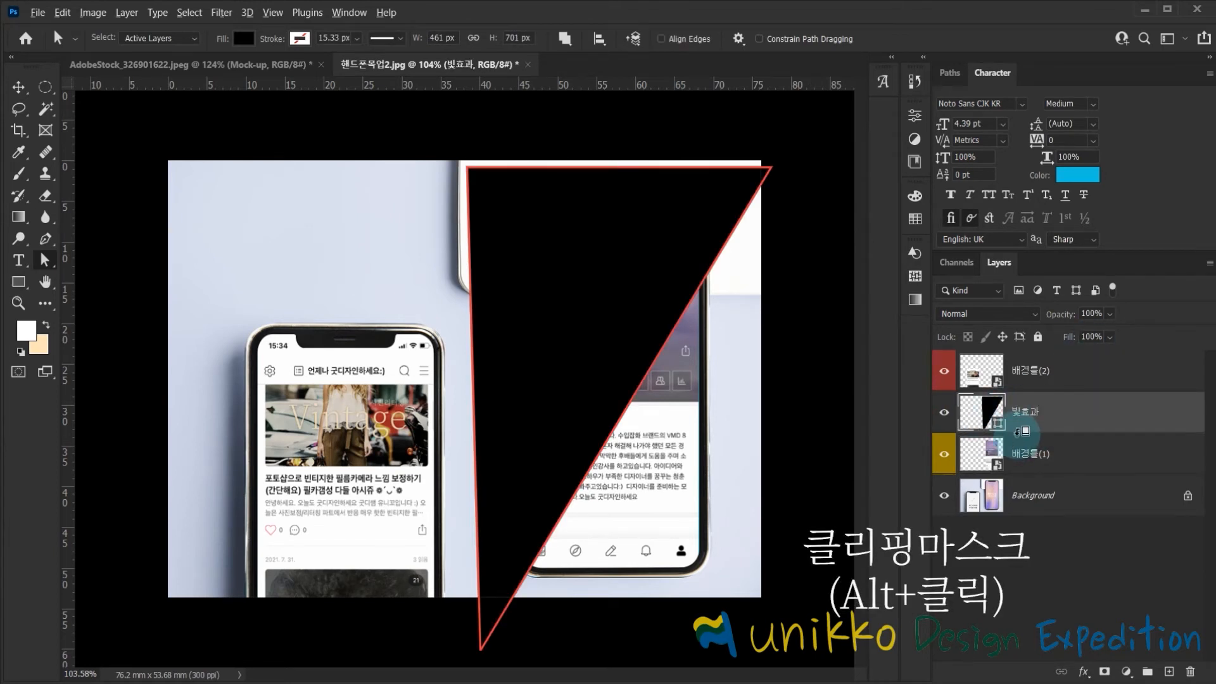
{"action": "left_click", "coordinate": [1007, 433], "text": "alt"}
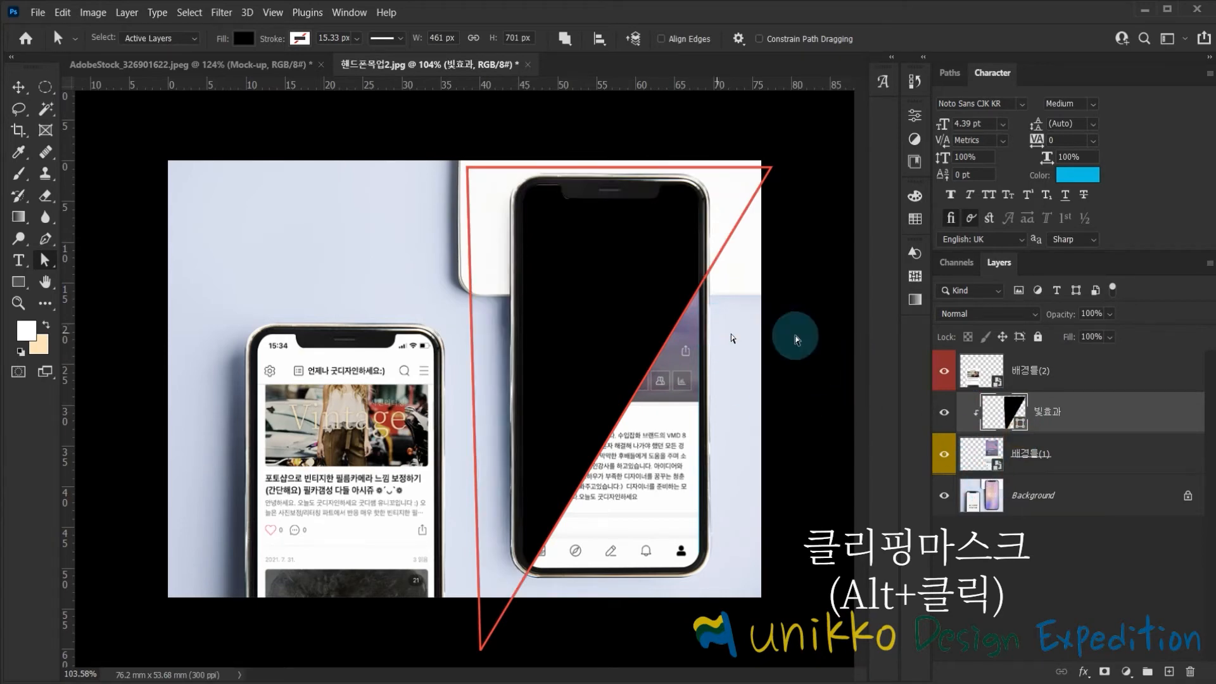
{"action": "left_click", "coordinate": [812, 333]}
{"action": "left_click", "coordinate": [1090, 581]}
{"action": "scroll", "coordinate": [632, 353], "scroll_direction": "up", "scroll_amount": 4}
{"action": "scroll", "coordinate": [632, 354], "scroll_direction": "up", "scroll_amount": 1}
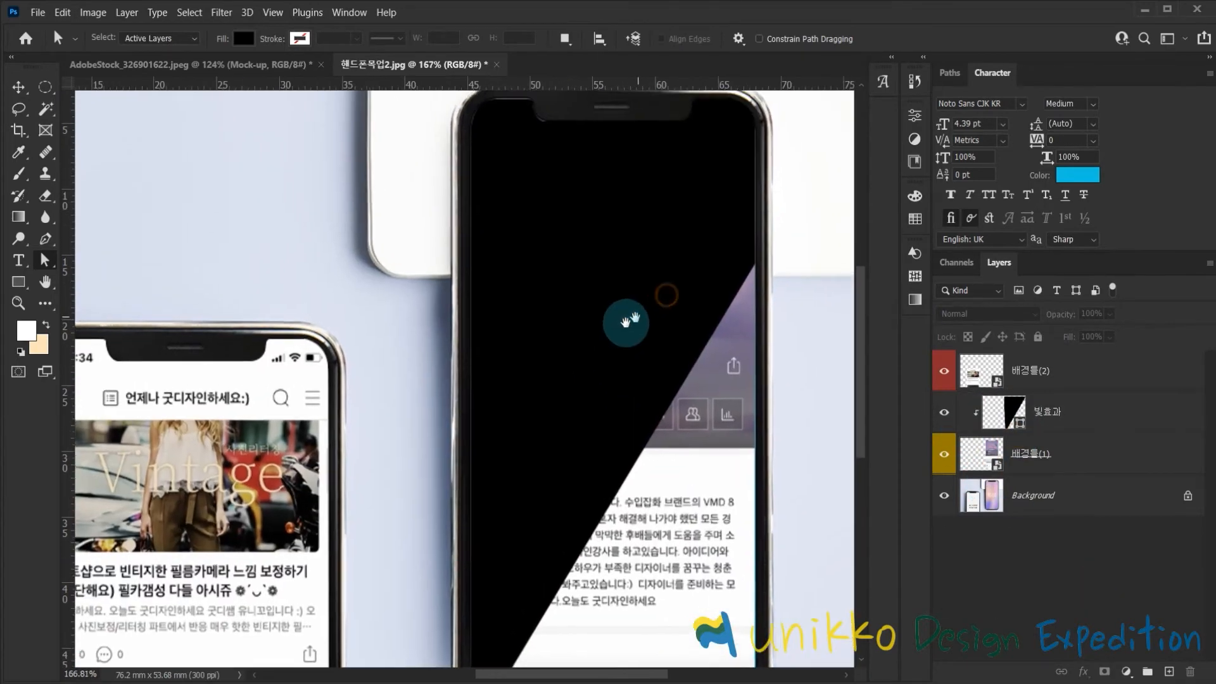
Set the 빛효과 layer's opacity to 30% and change its fill colour to white (ffffff).
{"action": "left_click", "coordinate": [1114, 423]}
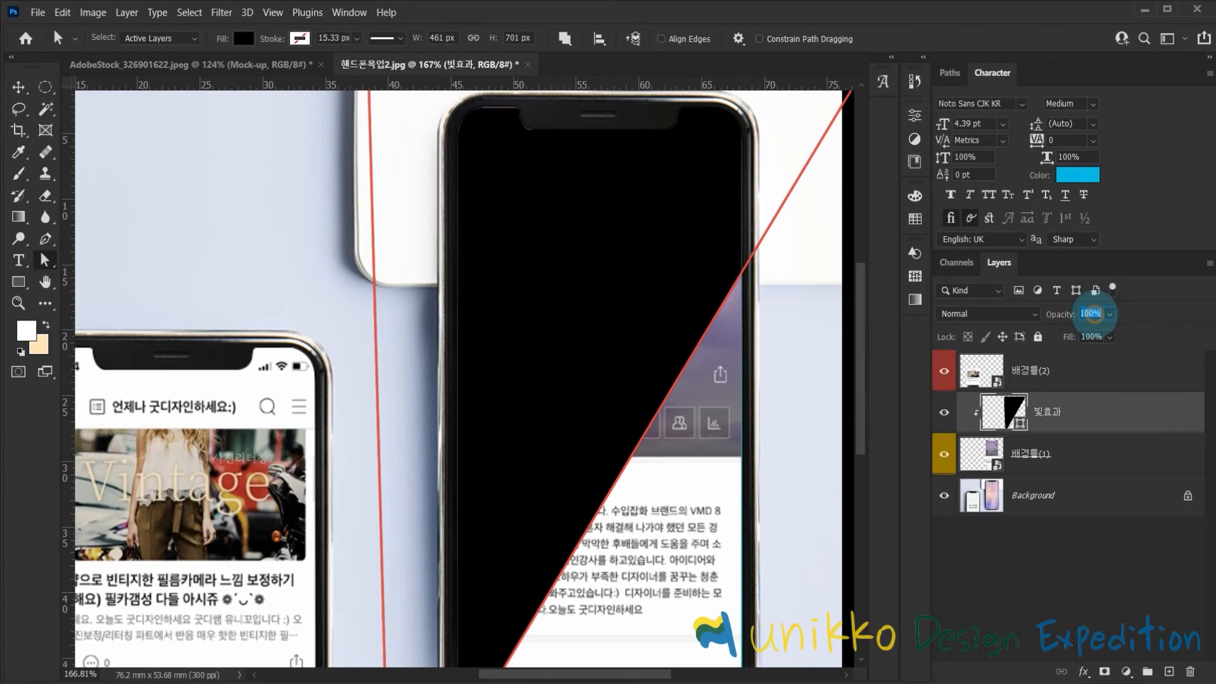
{"action": "type", "text": "30"}
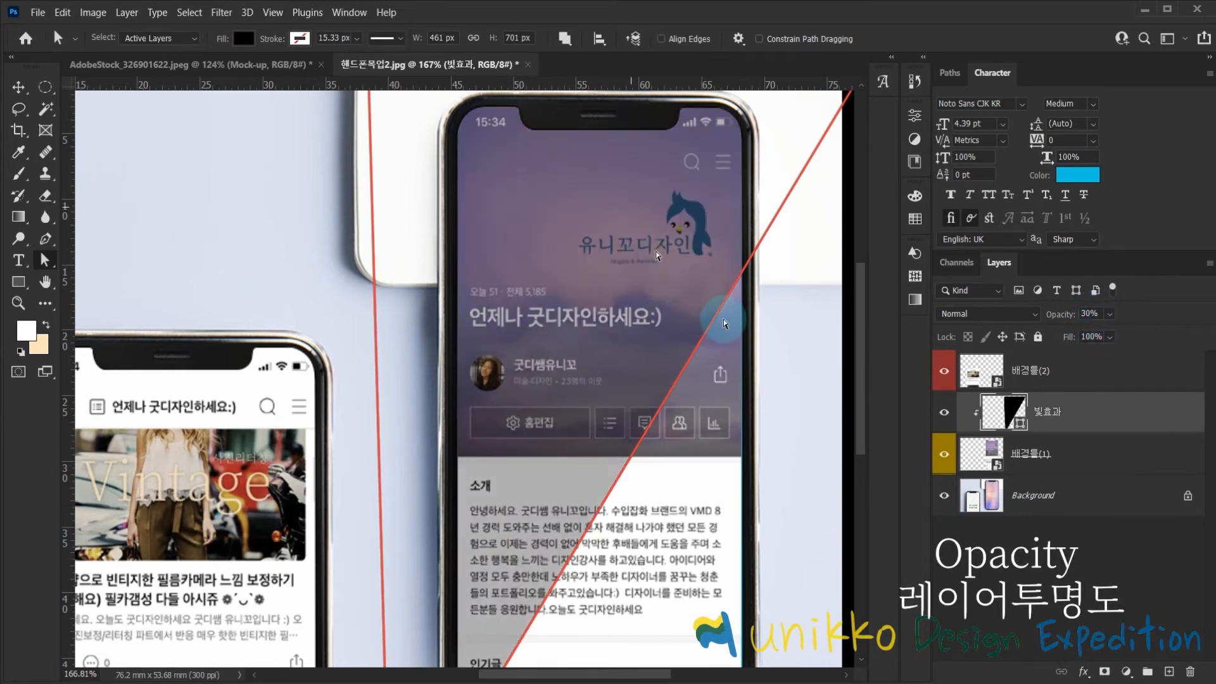
{"action": "scroll", "coordinate": [809, 383], "scroll_direction": "down", "scroll_amount": 3}
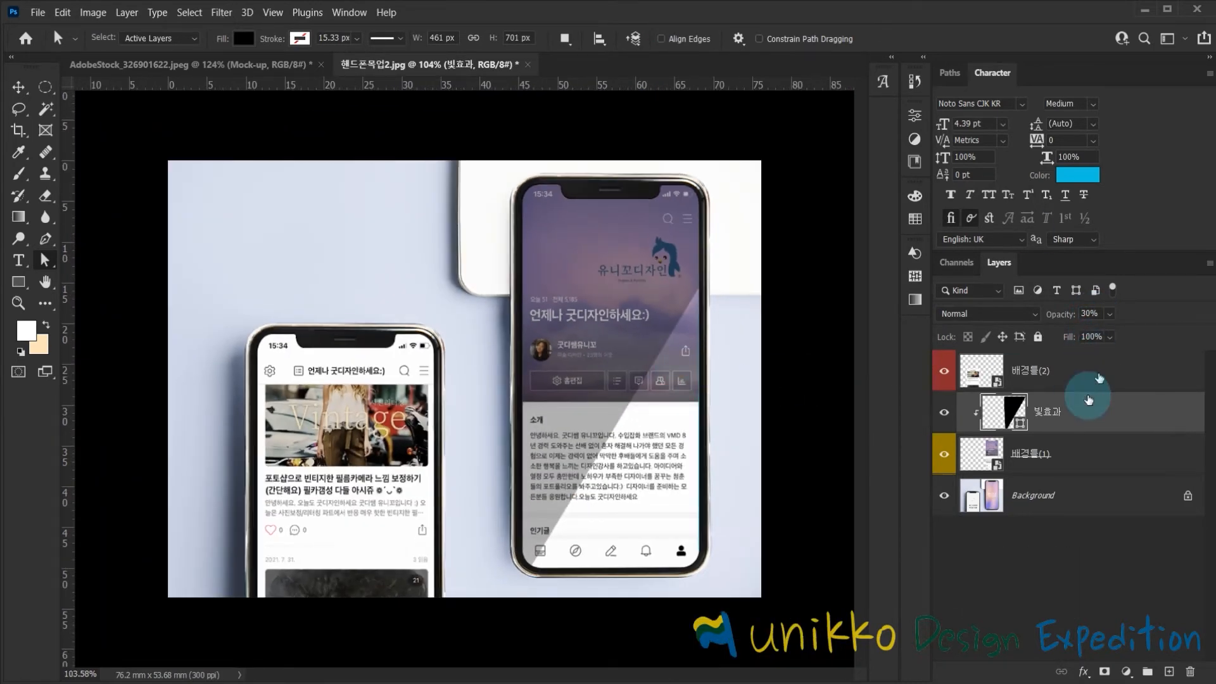
{"action": "double_click", "coordinate": [999, 408]}
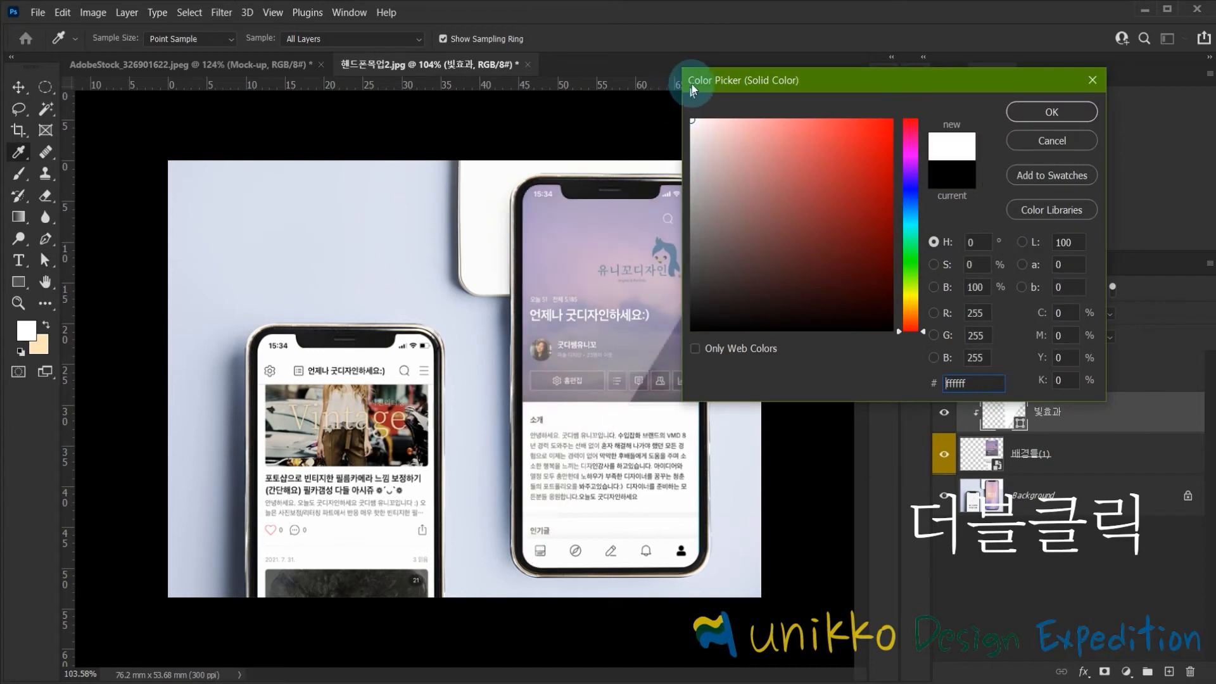
{"action": "key", "text": "Return"}
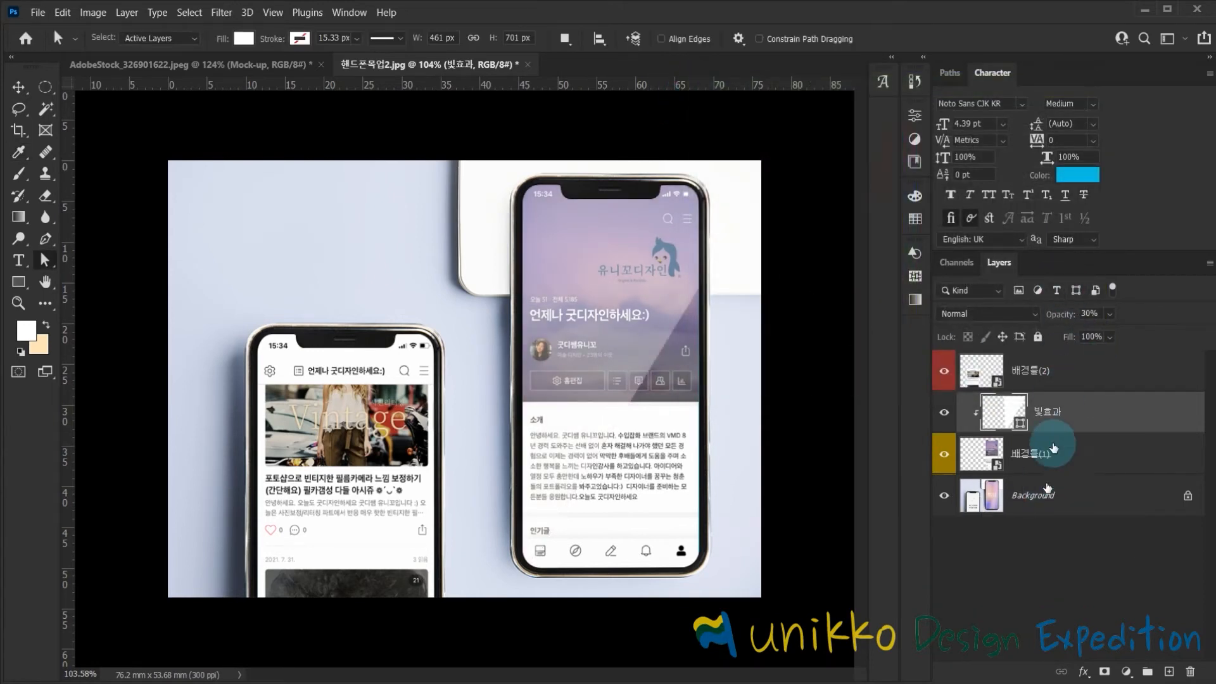
Set the 빛효과 layer's blend mode to Soft Light.
{"action": "left_click", "coordinate": [1004, 313]}
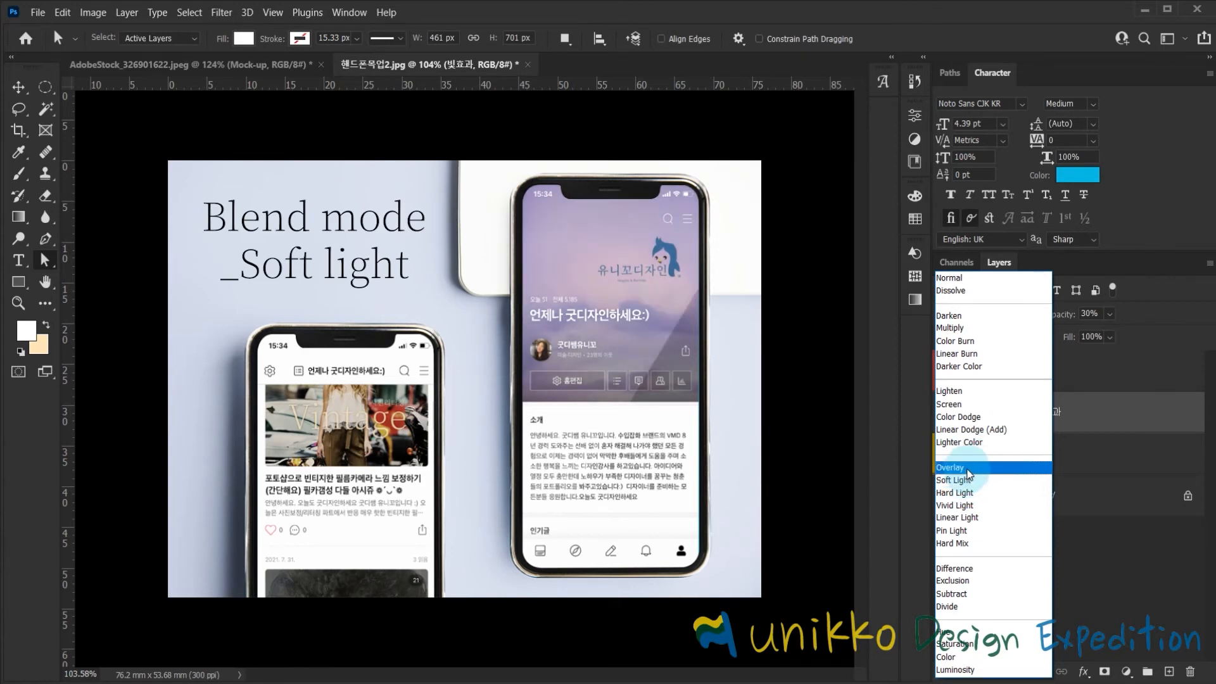
{"action": "left_click", "coordinate": [969, 482]}
{"action": "left_click", "coordinate": [1037, 573]}
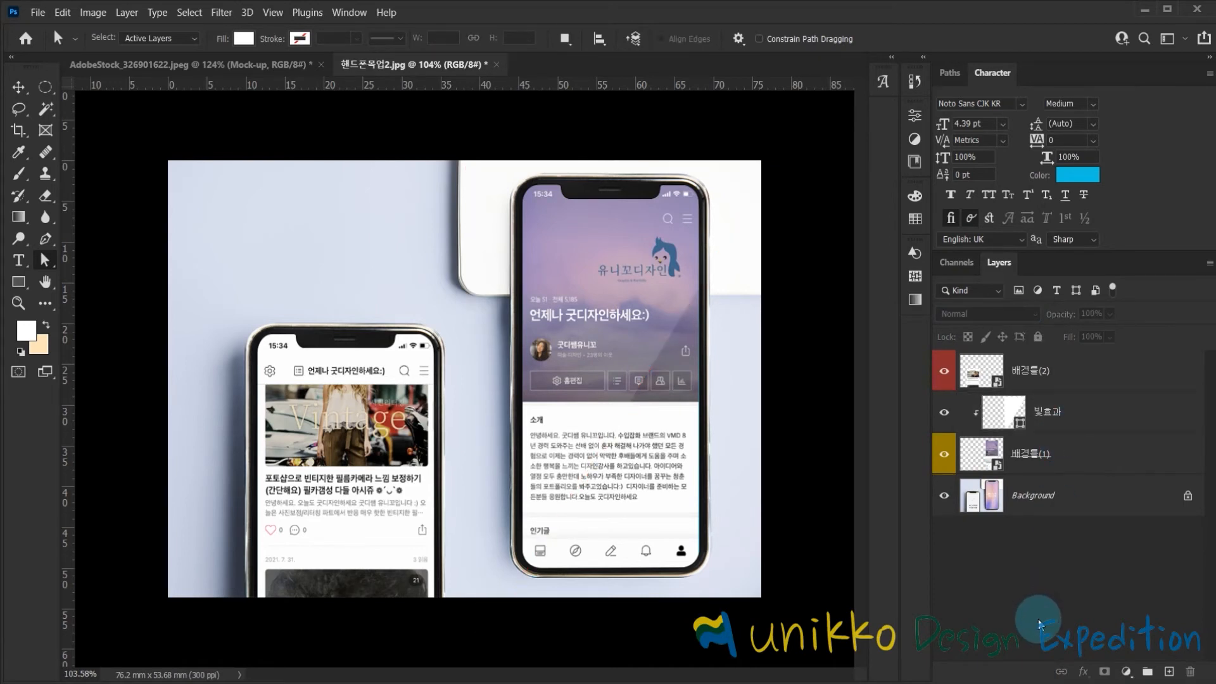
Add a layer mask to the 빛효과 layer.
{"action": "left_click", "coordinate": [1083, 430]}
{"action": "left_click", "coordinate": [18, 87]}
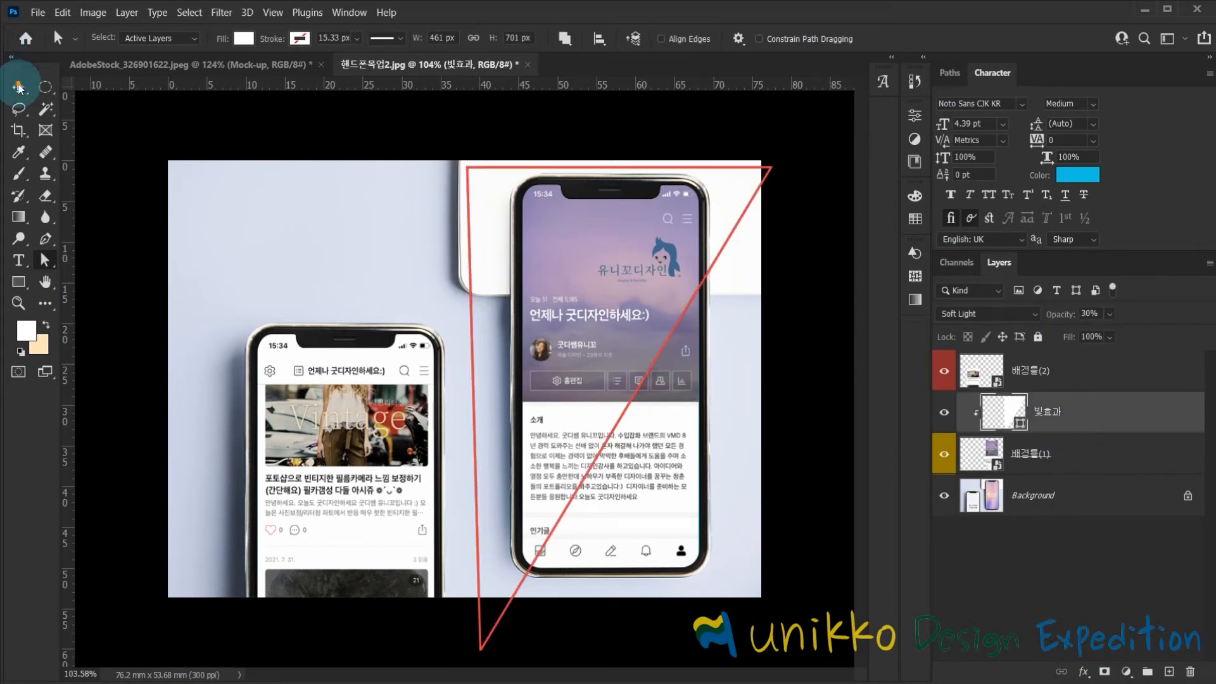
{"action": "mouse_move", "coordinate": [582, 320]}
{"action": "left_mouse_down"}
{"action": "mouse_move", "coordinate": [514, 299]}
{"action": "mouse_move", "coordinate": [552, 303]}
{"action": "mouse_move", "coordinate": [584, 405]}
{"action": "mouse_move", "coordinate": [547, 295]}
{"action": "mouse_move", "coordinate": [577, 318]}
{"action": "left_mouse_up"}
{"action": "scroll", "coordinate": [637, 393], "scroll_direction": "up", "scroll_amount": 3}
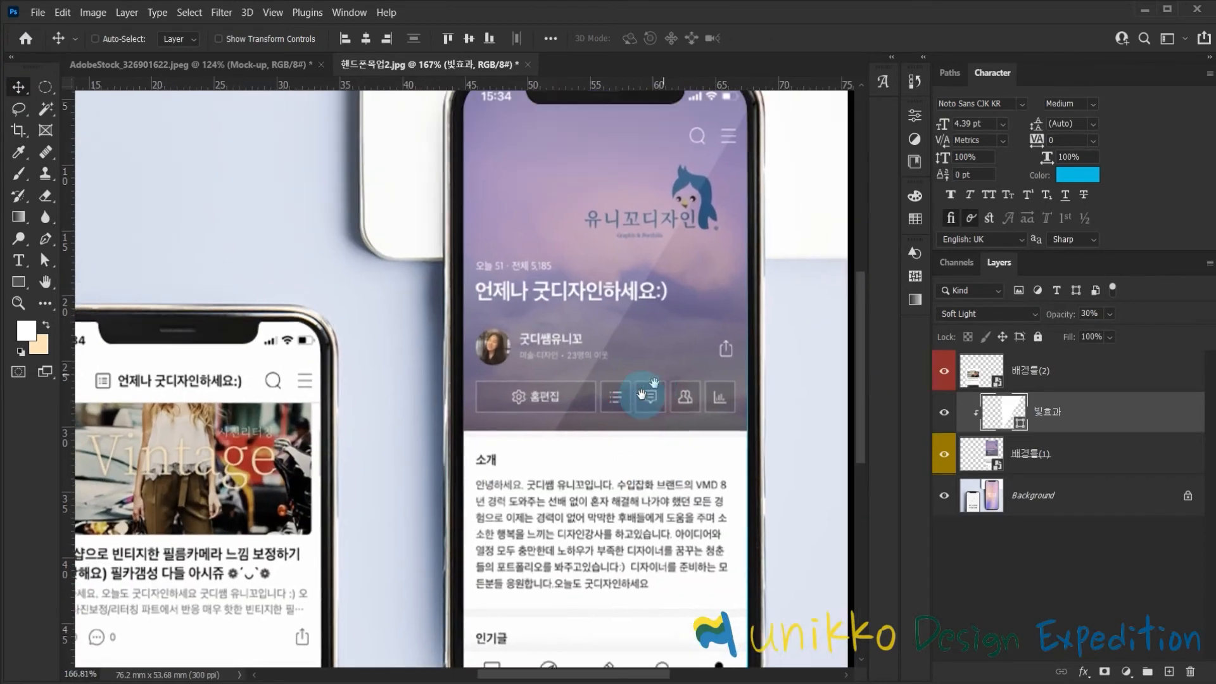
{"action": "left_click", "coordinate": [1105, 675]}
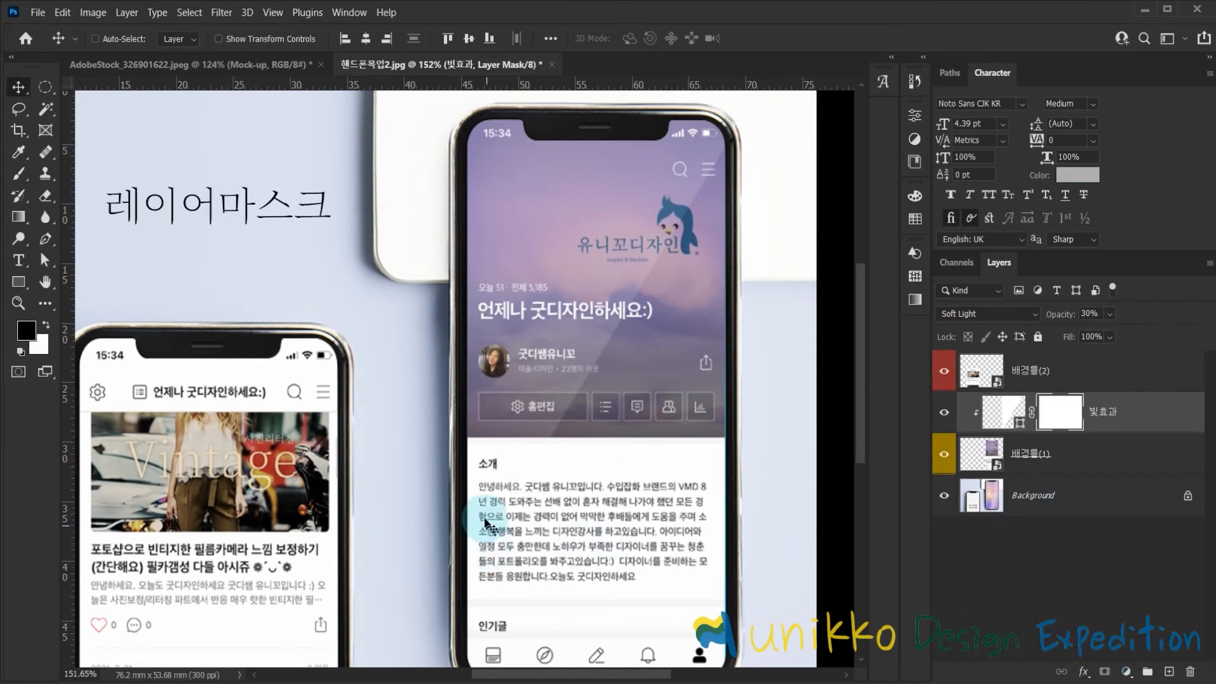
Set up the Brush tool with the Soft Round brush at a size of 259 px.
{"action": "left_click", "coordinate": [19, 173]}
{"action": "left_click", "coordinate": [119, 40]}
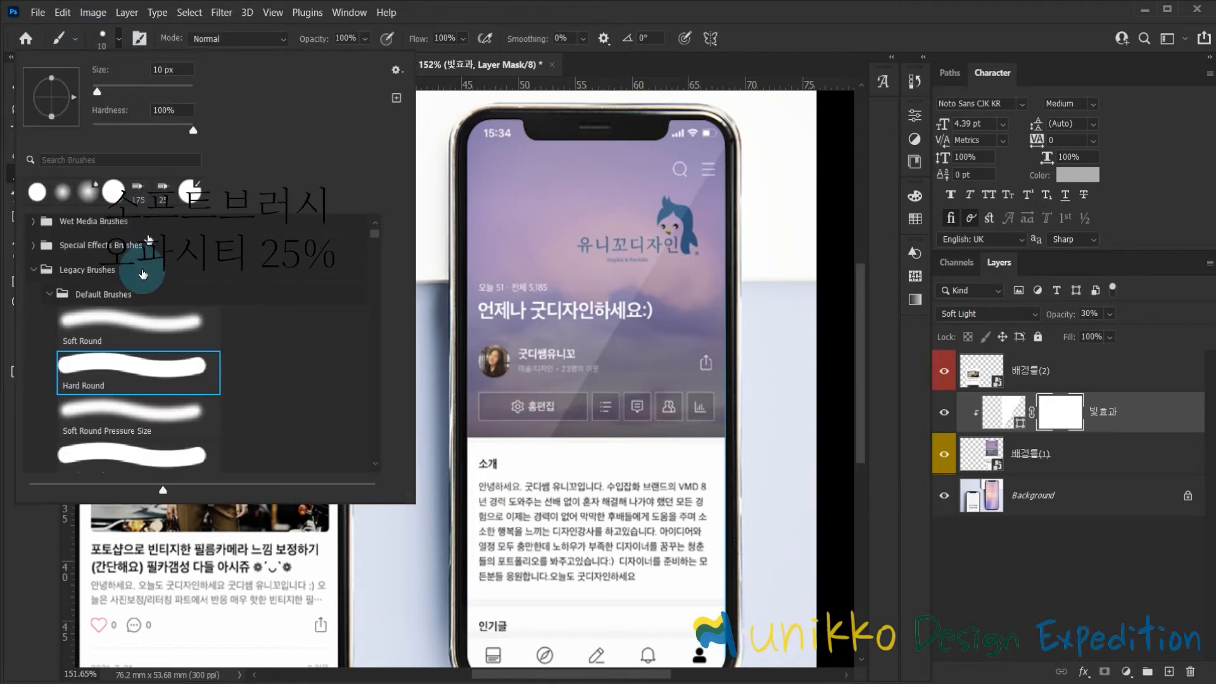
{"action": "double_click", "coordinate": [135, 328]}
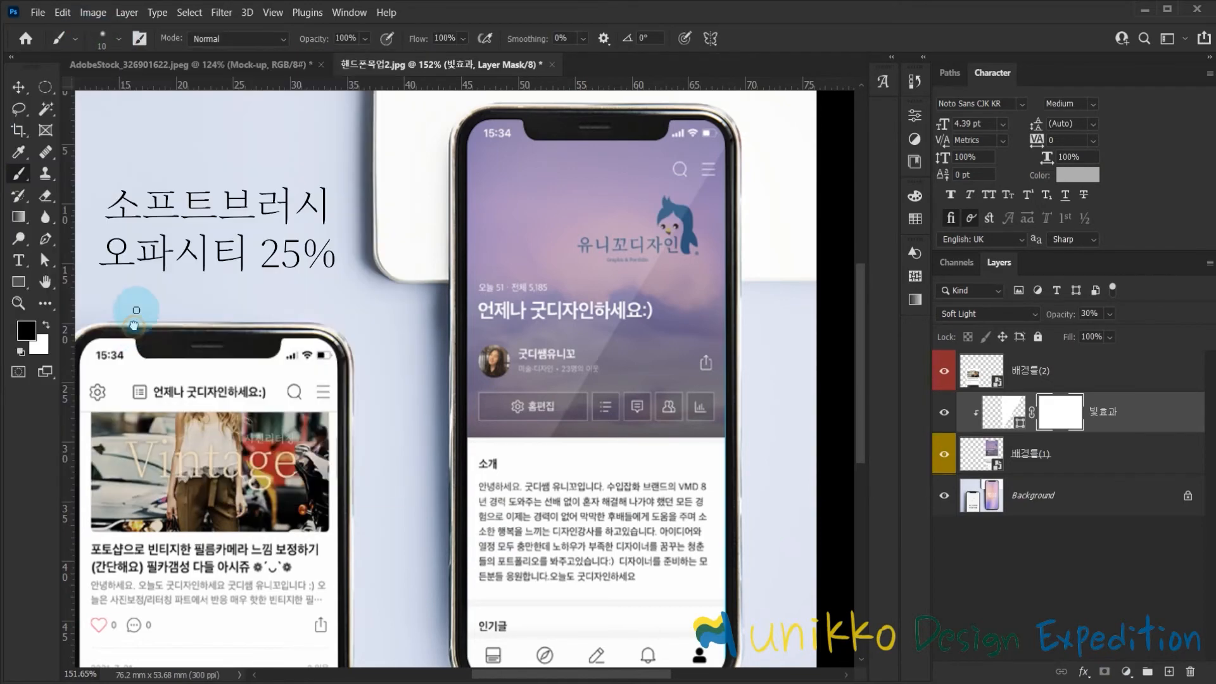
{"action": "left_click", "coordinate": [119, 40]}
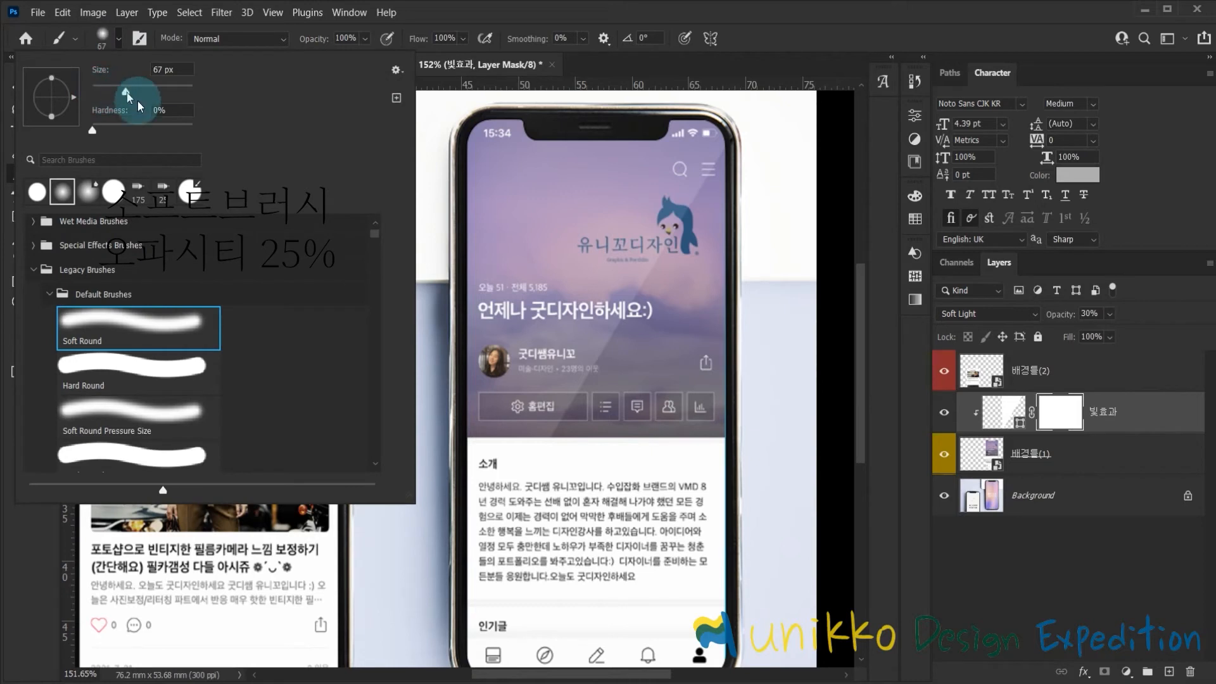
{"action": "left_click_drag", "start_coordinate": [156, 95], "coordinate": [171, 92]}
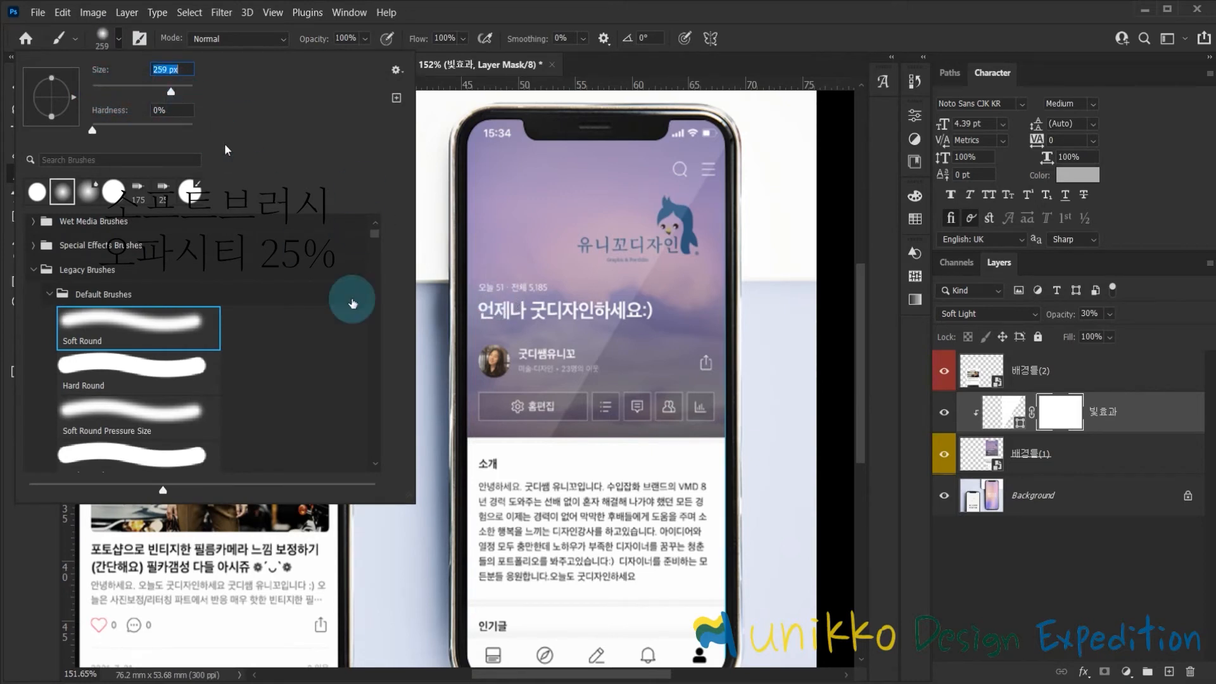
Set the brush opacity to 25% and paint black on the 빛효과 mask to fade the reflection's lower part on the right phone.
{"action": "left_click", "coordinate": [349, 38]}
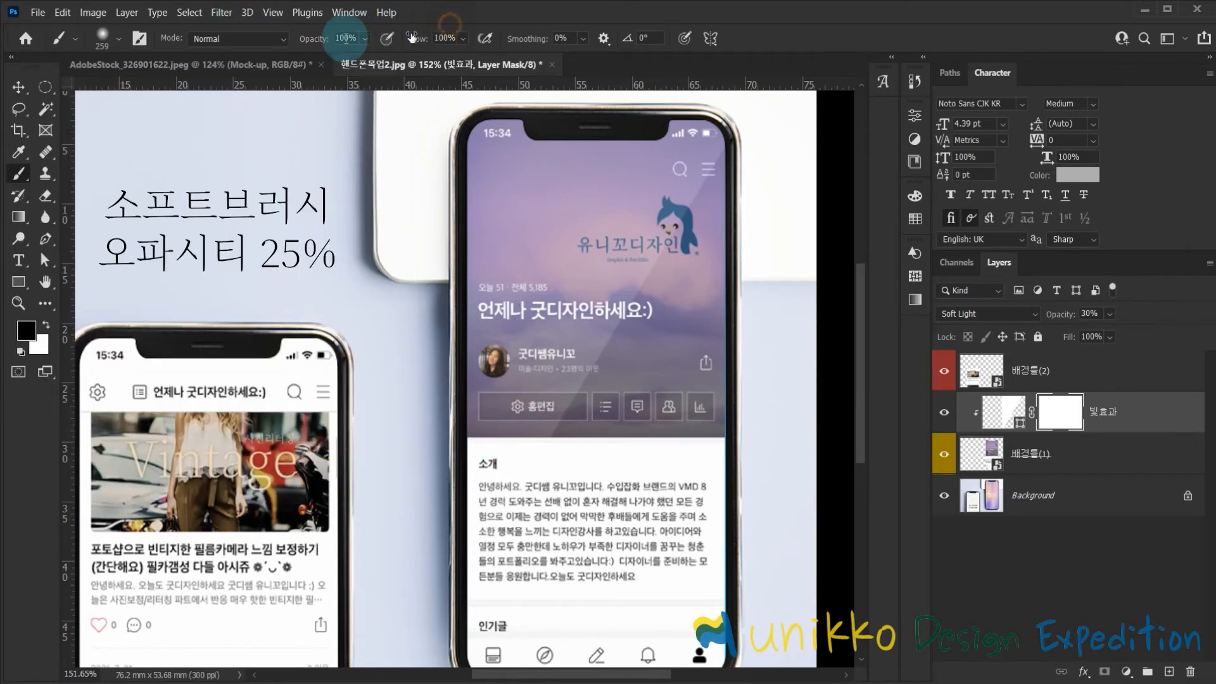
{"action": "left_click_drag", "start_coordinate": [284, 42], "coordinate": [266, 45]}
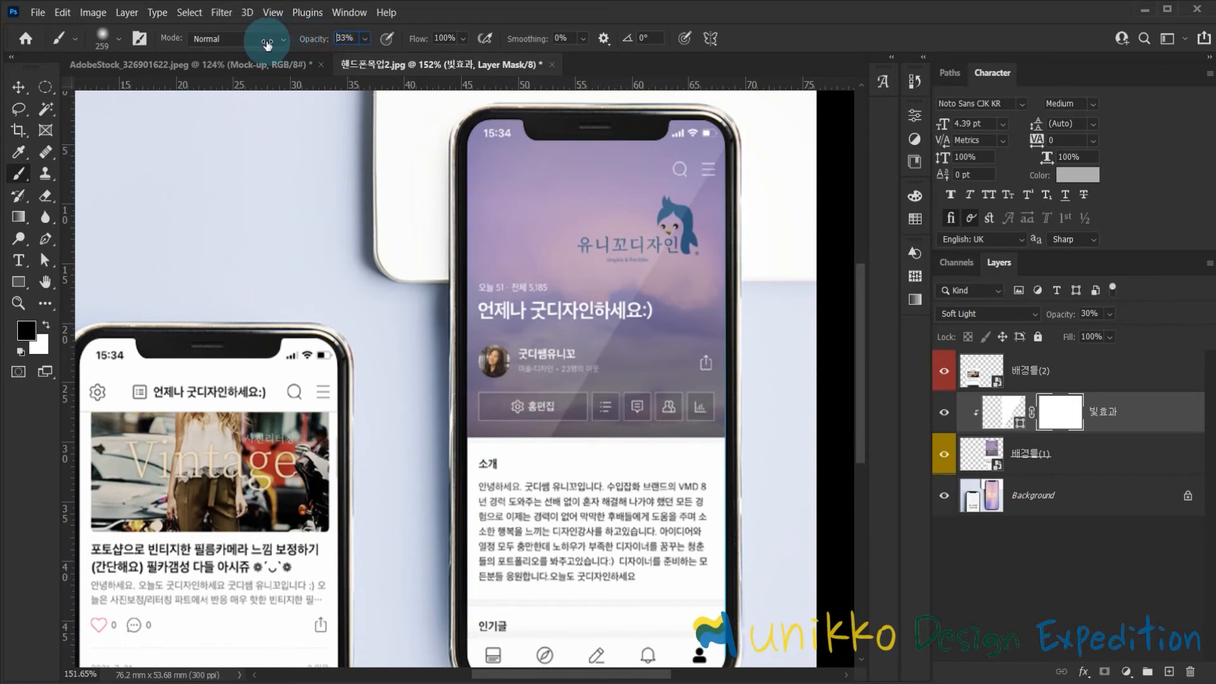
{"action": "mouse_move", "coordinate": [507, 526]}
{"action": "left_mouse_down"}
{"action": "mouse_move", "coordinate": [661, 326]}
{"action": "mouse_move", "coordinate": [501, 497]}
{"action": "left_mouse_up"}
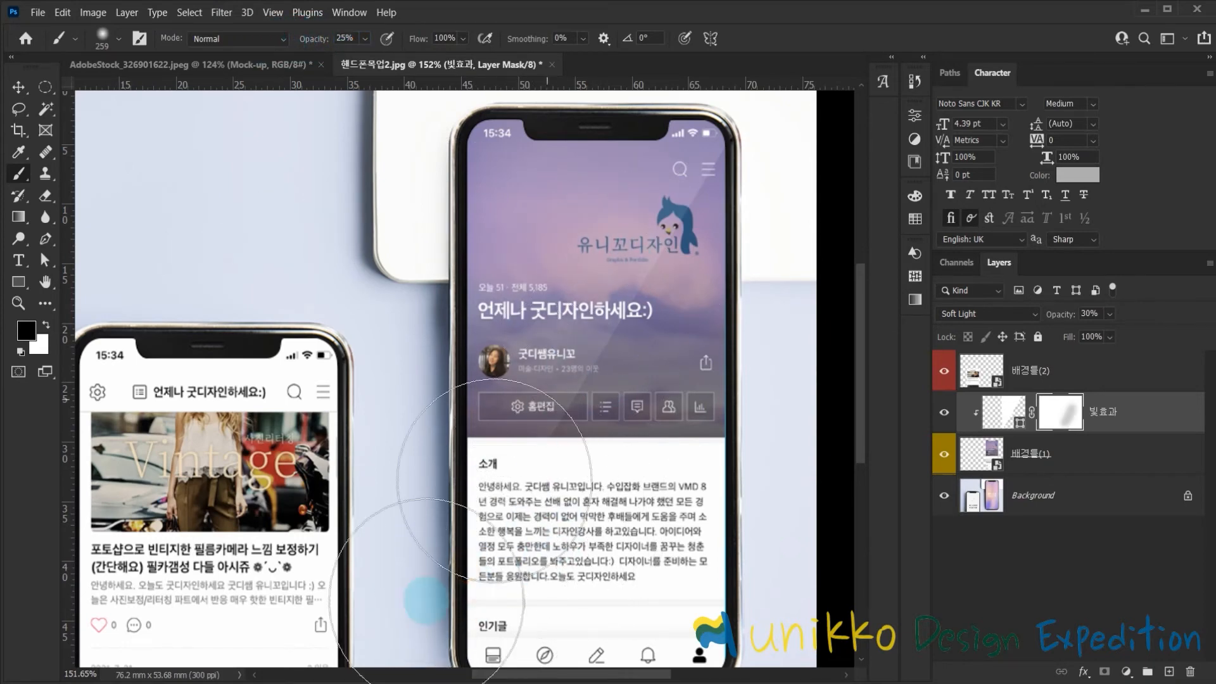
{"action": "mouse_move", "coordinate": [461, 588]}
{"action": "left_mouse_down"}
{"action": "mouse_move", "coordinate": [500, 545]}
{"action": "mouse_move", "coordinate": [543, 412]}
{"action": "mouse_move", "coordinate": [507, 482]}
{"action": "mouse_move", "coordinate": [603, 364]}
{"action": "mouse_move", "coordinate": [530, 467]}
{"action": "mouse_move", "coordinate": [354, 651]}
{"action": "mouse_move", "coordinate": [714, 540]}
{"action": "left_mouse_up"}
Toggle the 빛효과 layer's visibility to compare the phone screen with and without the masked reflection.
{"action": "left_click", "coordinate": [943, 415]}
{"action": "left_click", "coordinate": [943, 415]}
{"action": "left_click", "coordinate": [943, 415]}
{"action": "left_click", "coordinate": [943, 415]}
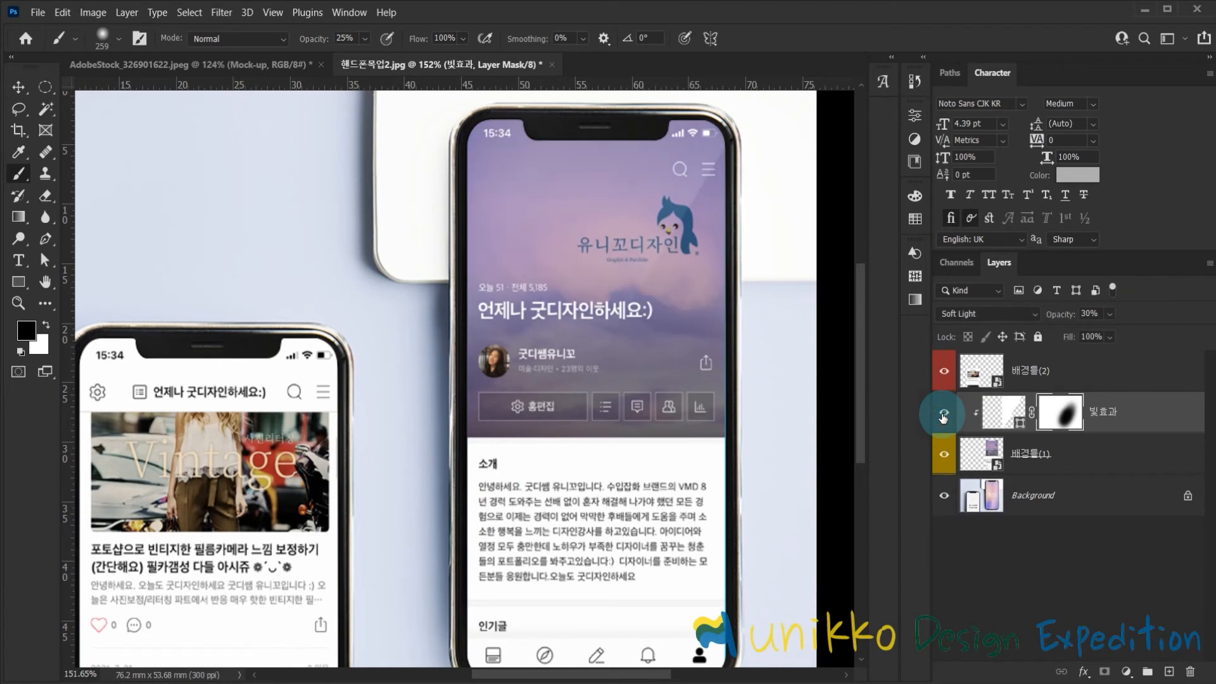
{"action": "left_click", "coordinate": [943, 416]}
Duplicate the 빛효과 layer, place the copy above 배경틀(2) and clip it to that layer.
{"action": "left_click_drag", "start_coordinate": [447, 354], "coordinate": [603, 229]}
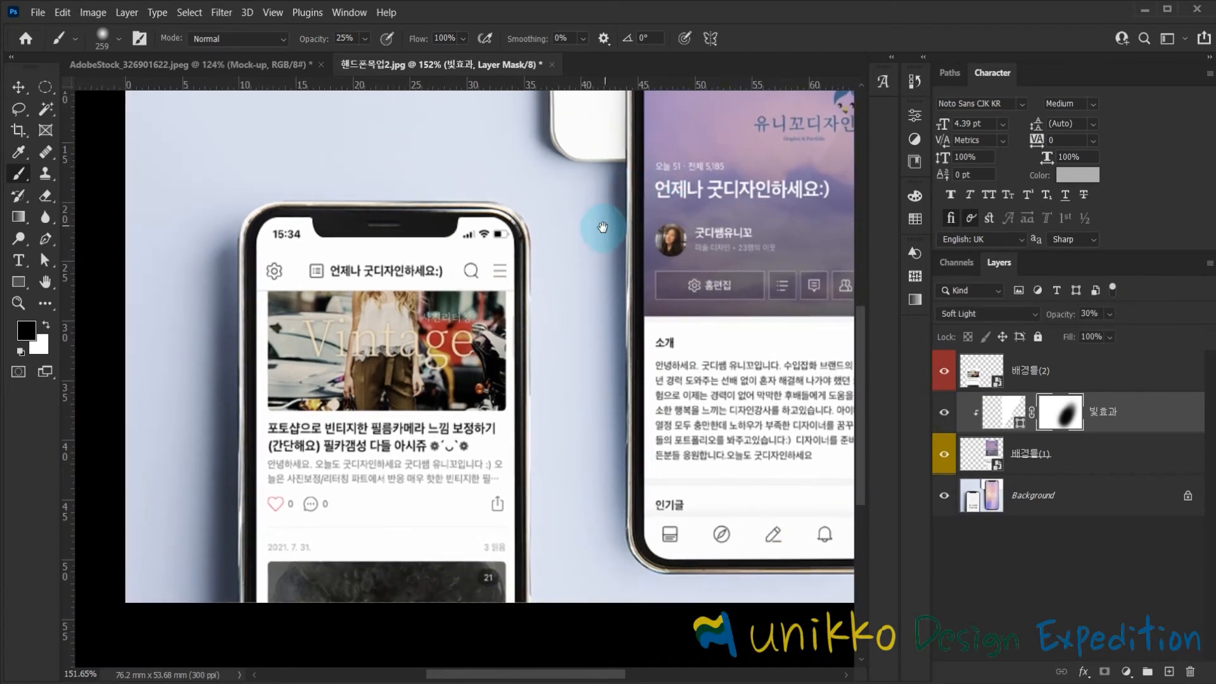
{"action": "left_click_drag", "start_coordinate": [430, 330], "coordinate": [444, 321]}
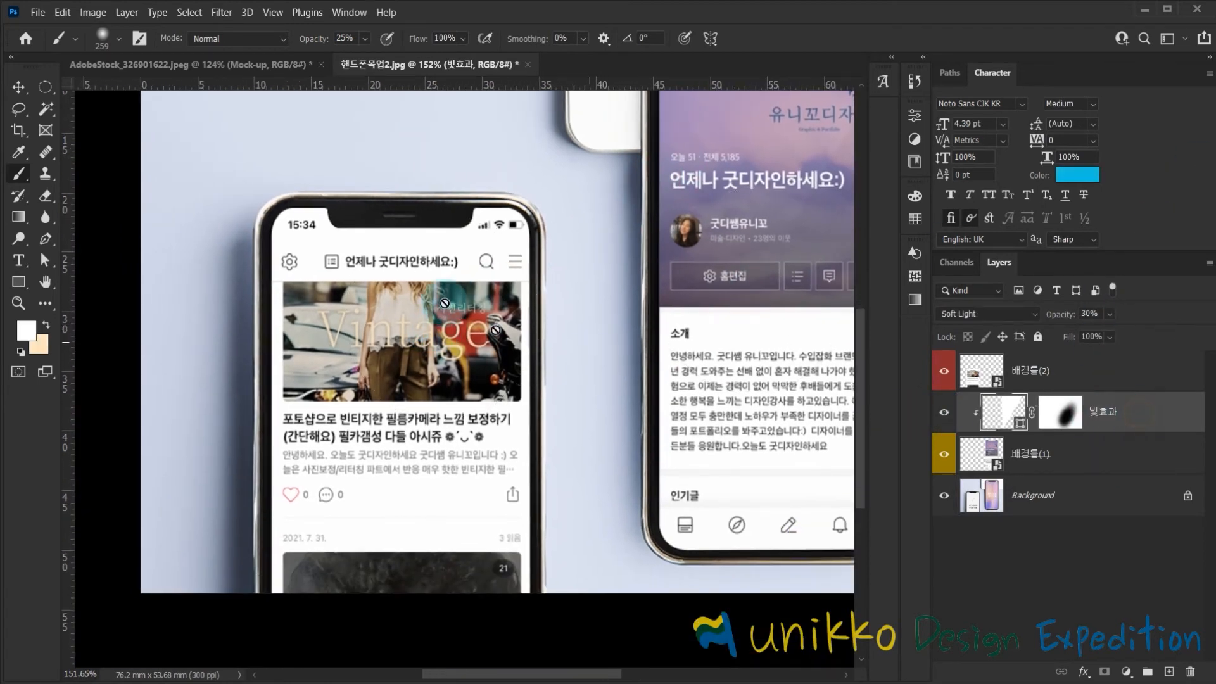
{"action": "left_click_drag", "start_coordinate": [1121, 416], "coordinate": [1169, 672]}
{"action": "left_click_drag", "start_coordinate": [1130, 420], "coordinate": [1127, 359]}
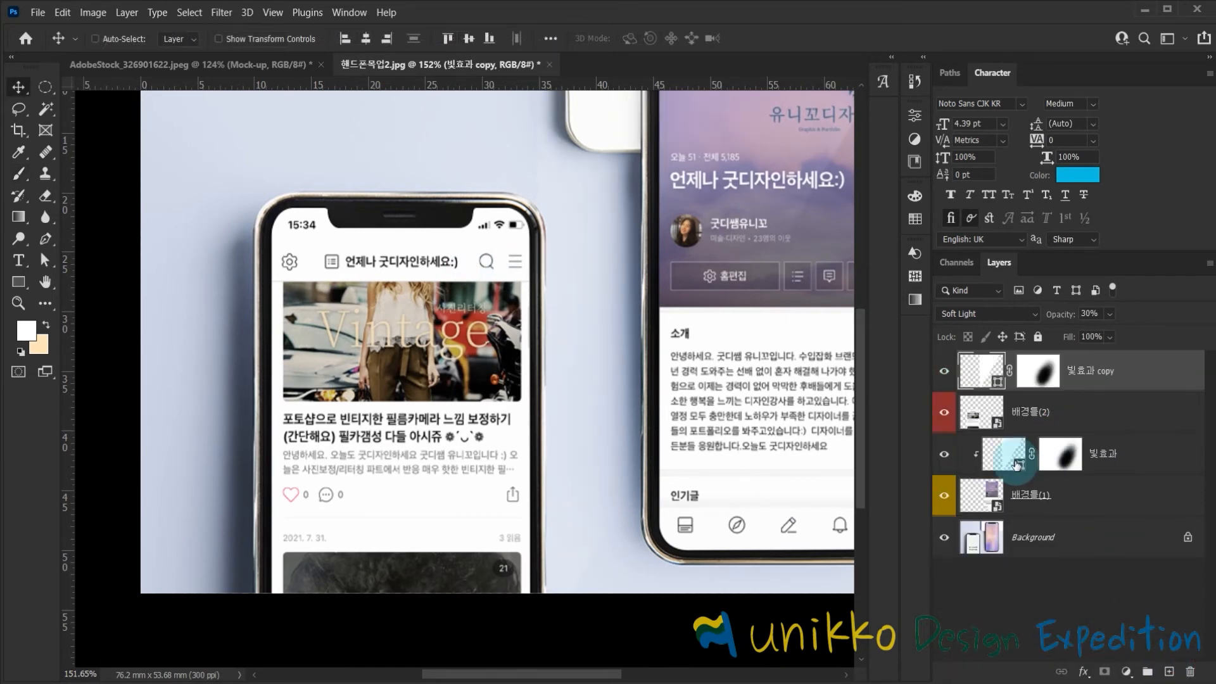
{"action": "left_click", "coordinate": [989, 386], "text": "alt"}
Move the 빛효과 copy shape onto the left phone's screen and set its opacity to 100%.
{"action": "left_click_drag", "start_coordinate": [728, 138], "coordinate": [465, 336]}
{"action": "key", "text": "0"}
{"action": "scroll", "coordinate": [389, 383], "scroll_direction": "up", "scroll_amount": 3}
{"action": "left_click_drag", "start_coordinate": [388, 382], "coordinate": [419, 232]}
{"action": "left_click_drag", "start_coordinate": [419, 233], "coordinate": [406, 371]}
{"action": "left_click_drag", "start_coordinate": [394, 310], "coordinate": [443, 273]}
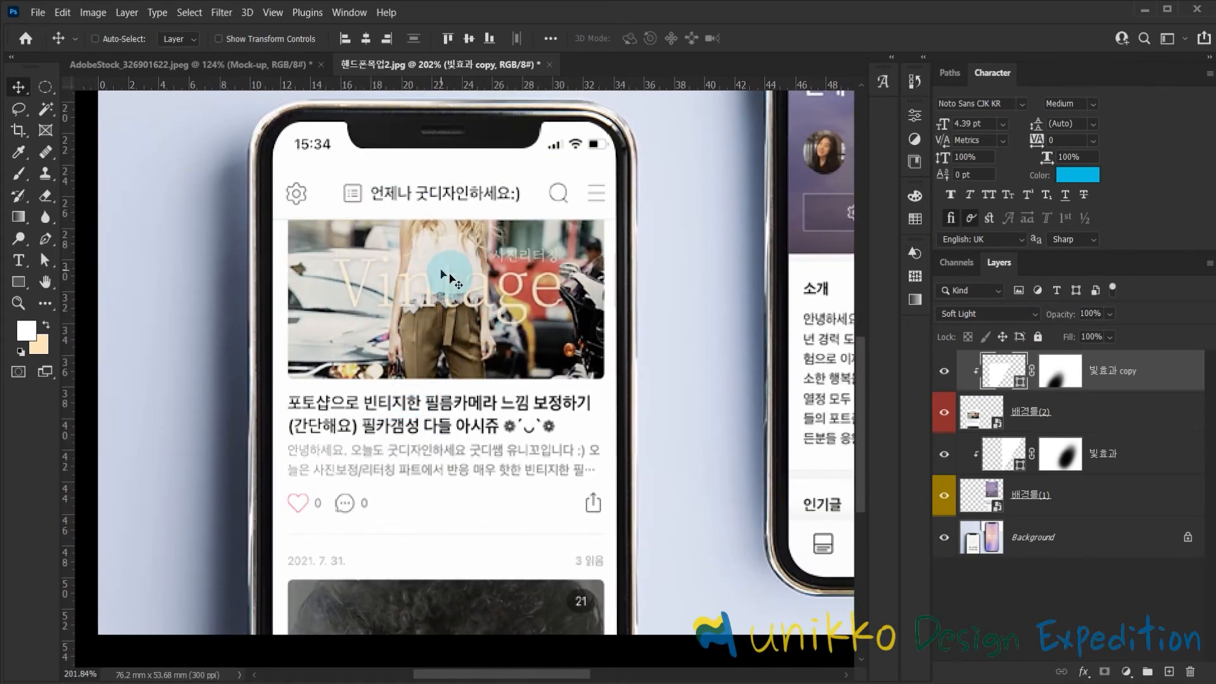
Change the fill colour of the 빛효과 copy shape to black (000000).
{"action": "double_click", "coordinate": [982, 383]}
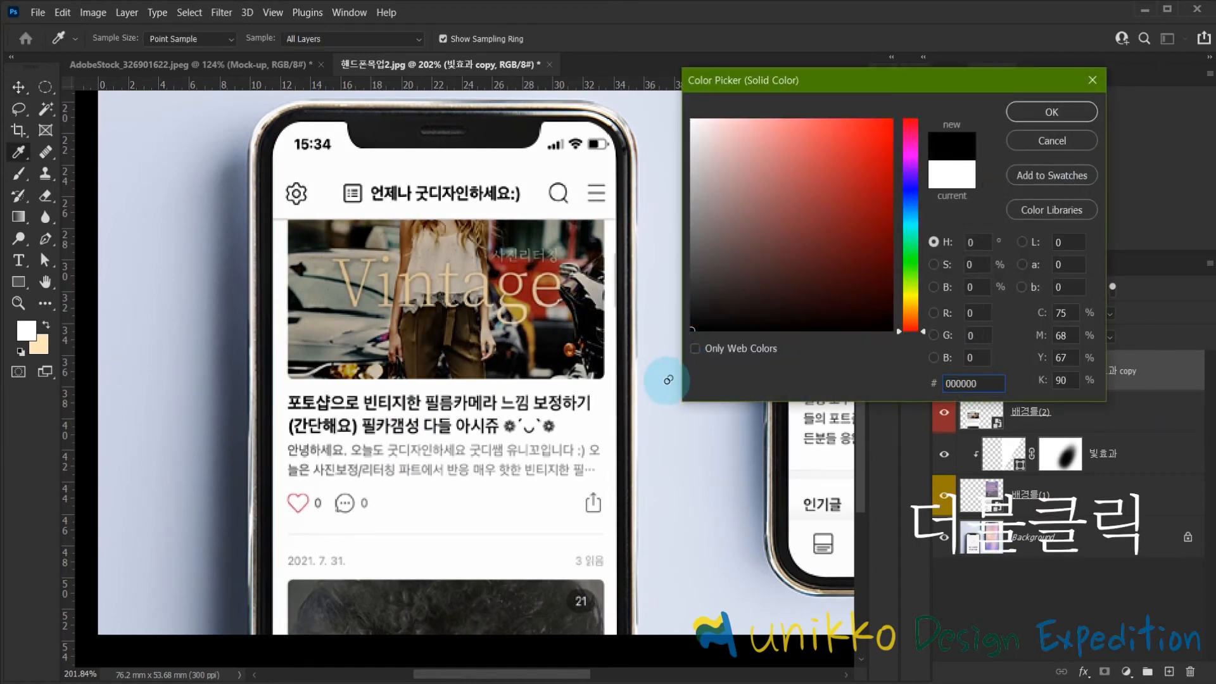
{"action": "key", "text": "Return"}
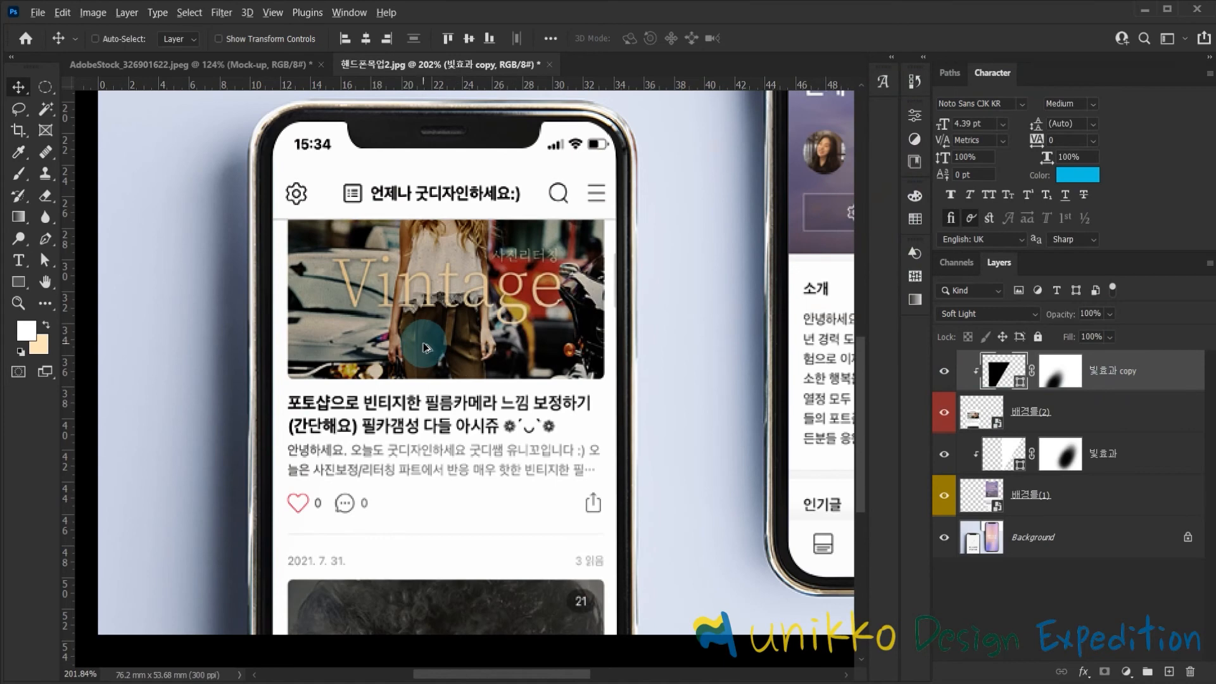
{"action": "key", "text": "ctrl+0"}
{"action": "scroll", "coordinate": [340, 383], "scroll_direction": "up", "scroll_amount": 3}
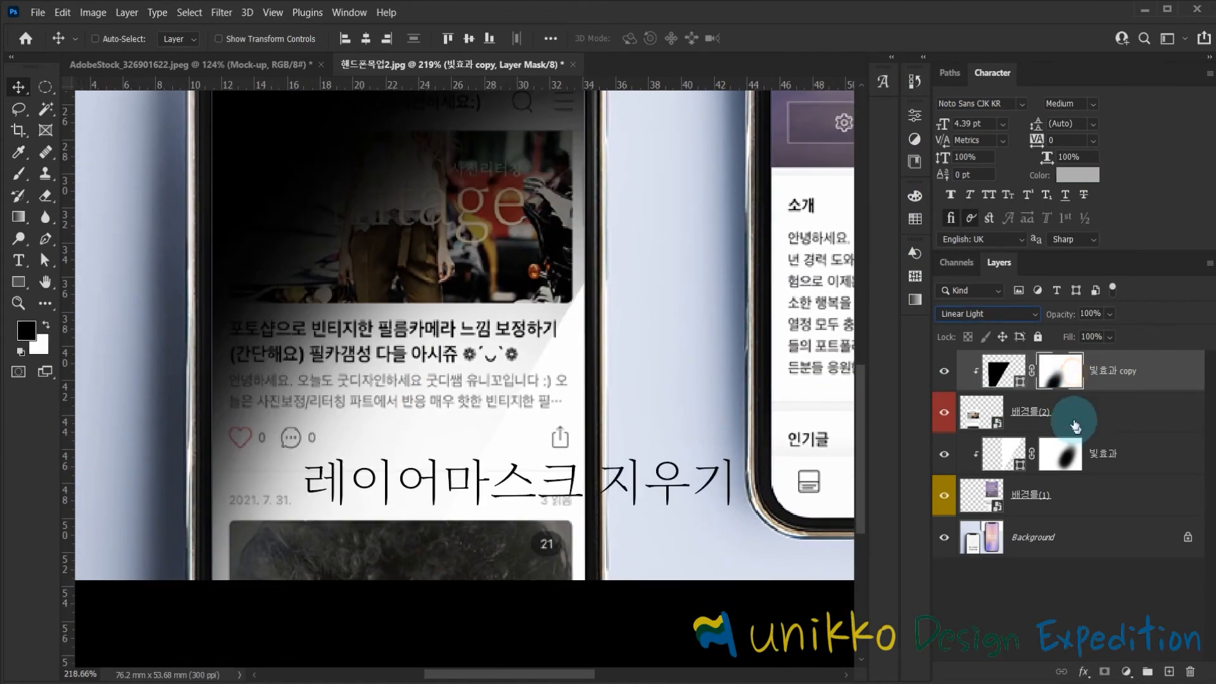
Delete the layer mask from the 빛효과 copy layer and shift its shape up over the left phone.
{"action": "left_click_drag", "start_coordinate": [1074, 426], "coordinate": [1190, 671]}
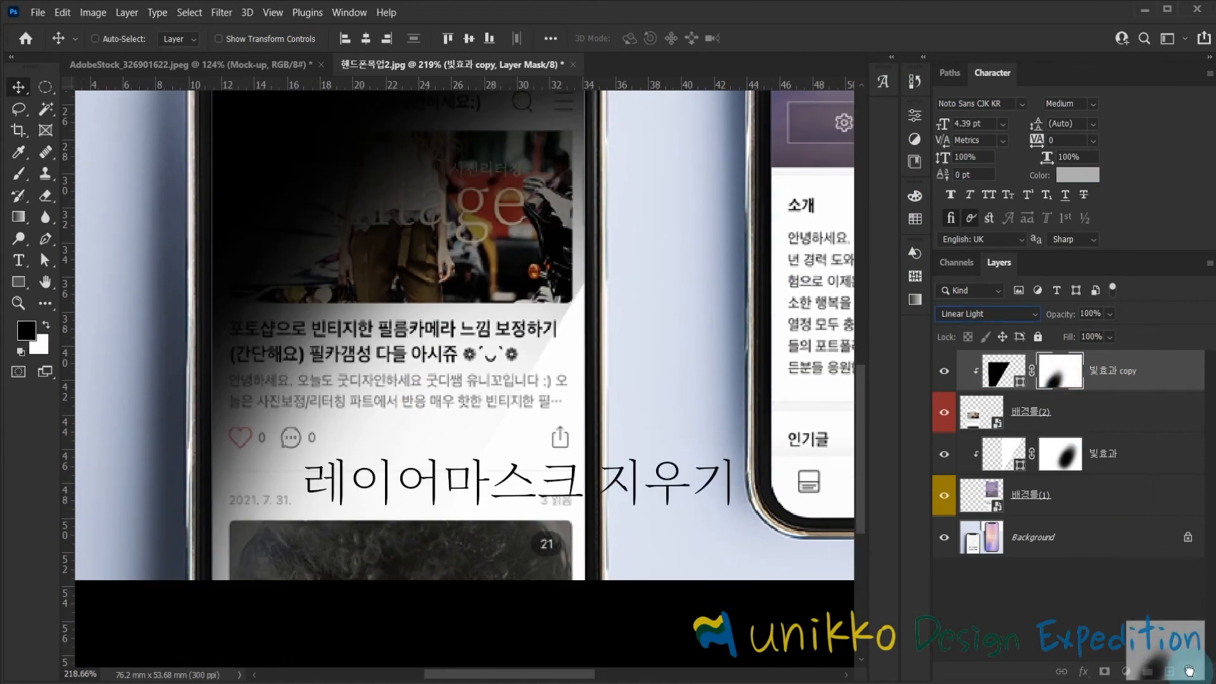
{"action": "left_click", "coordinate": [559, 275]}
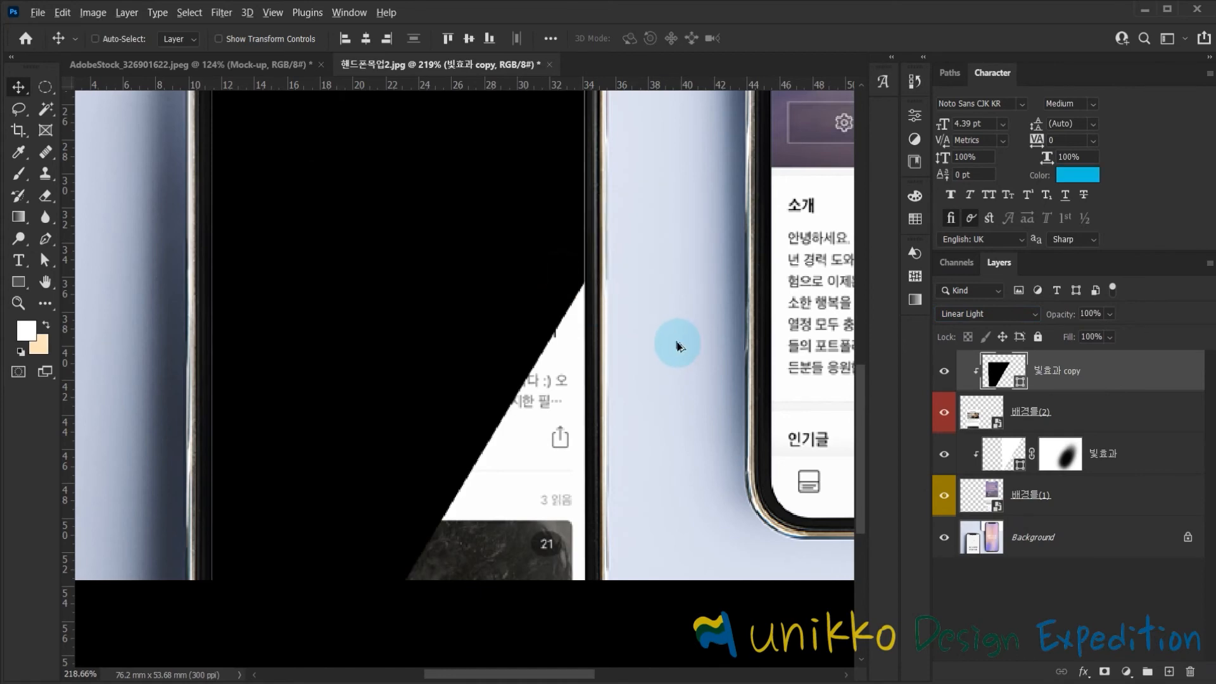
{"action": "scroll", "coordinate": [497, 347], "scroll_direction": "down", "scroll_amount": 3}
{"action": "scroll", "coordinate": [352, 463], "scroll_direction": "up", "scroll_amount": 2}
{"action": "left_click_drag", "start_coordinate": [353, 464], "coordinate": [389, 346]}
{"action": "scroll", "coordinate": [388, 346], "scroll_direction": "up", "scroll_amount": 2}
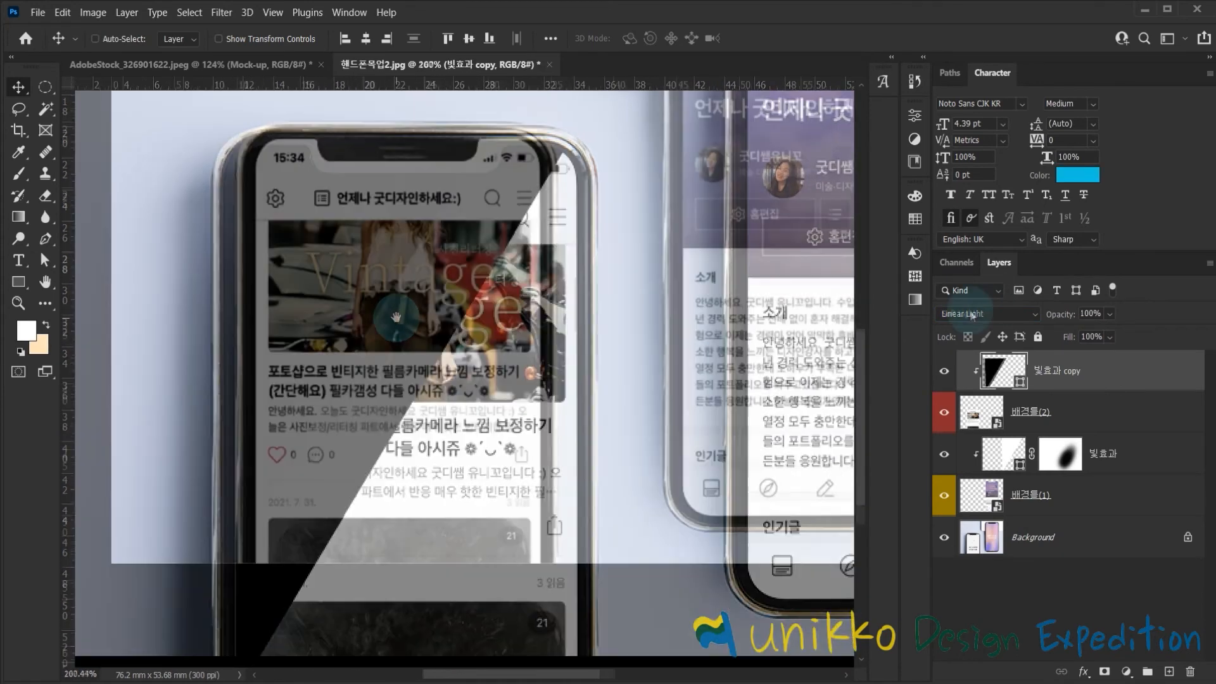
Set the 빛효과 copy's blend mode to Normal and reposition the black shape diagonally across the left phone's screen.
{"action": "left_click", "coordinate": [988, 313]}
{"action": "left_click", "coordinate": [976, 279]}
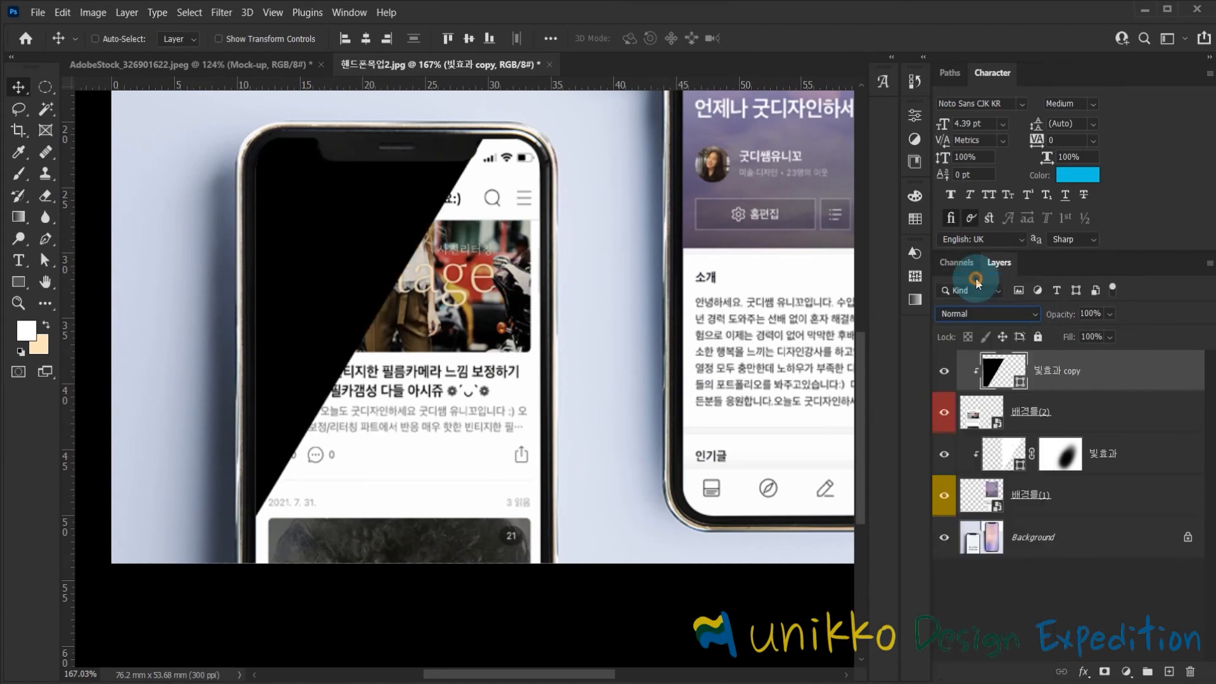
{"action": "left_click_drag", "start_coordinate": [502, 315], "coordinate": [573, 377]}
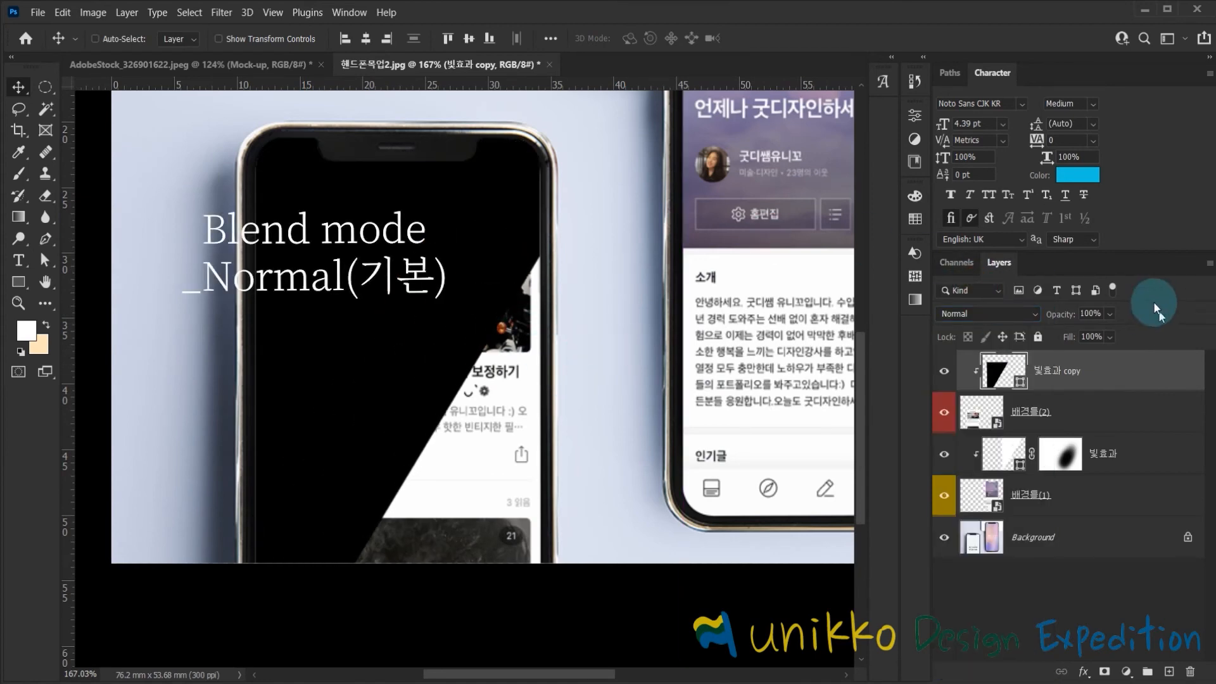
Lower the 빛효과 copy layer's opacity to 10%.
{"action": "mouse_move", "coordinate": [1033, 321]}
{"action": "left_mouse_down"}
{"action": "mouse_move", "coordinate": [1069, 321]}
{"action": "mouse_move", "coordinate": [1042, 314]}
{"action": "left_mouse_up"}
{"action": "left_click", "coordinate": [1063, 317]}
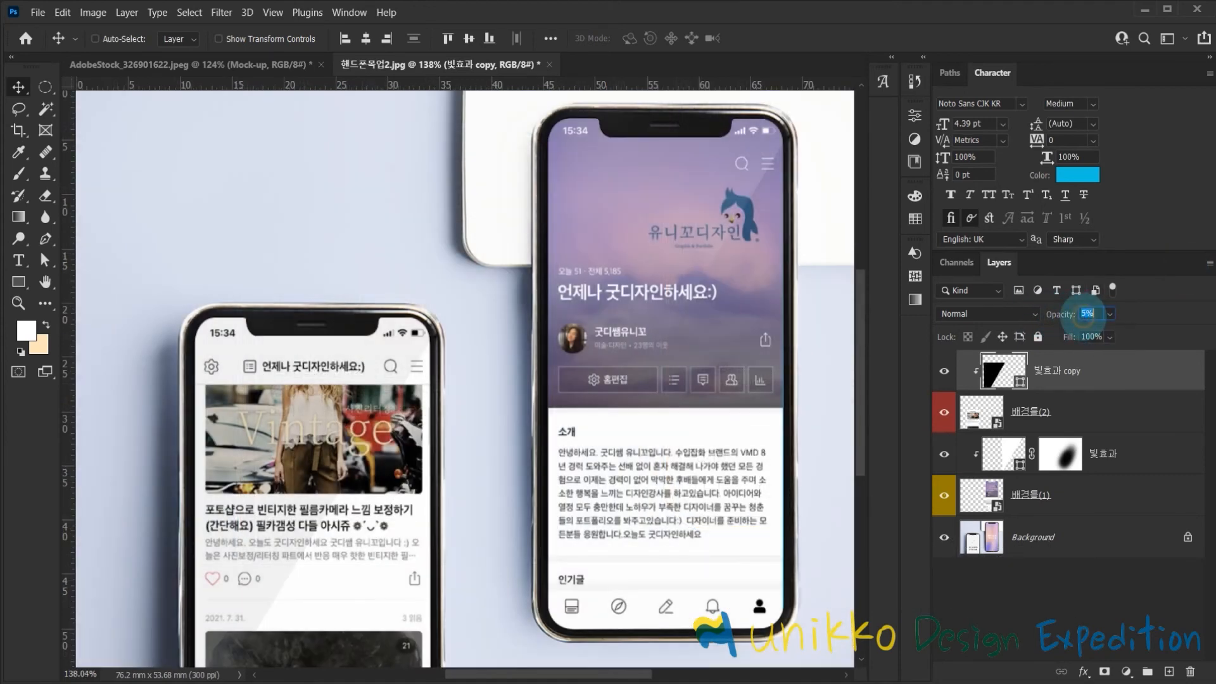
{"action": "type", "text": "10"}
{"action": "key", "text": "Return"}
Add a layer mask to 빛효과 copy and fade its lower part with the soft black brush at 25% opacity.
{"action": "scroll", "coordinate": [445, 454], "scroll_direction": "up", "scroll_amount": 5}
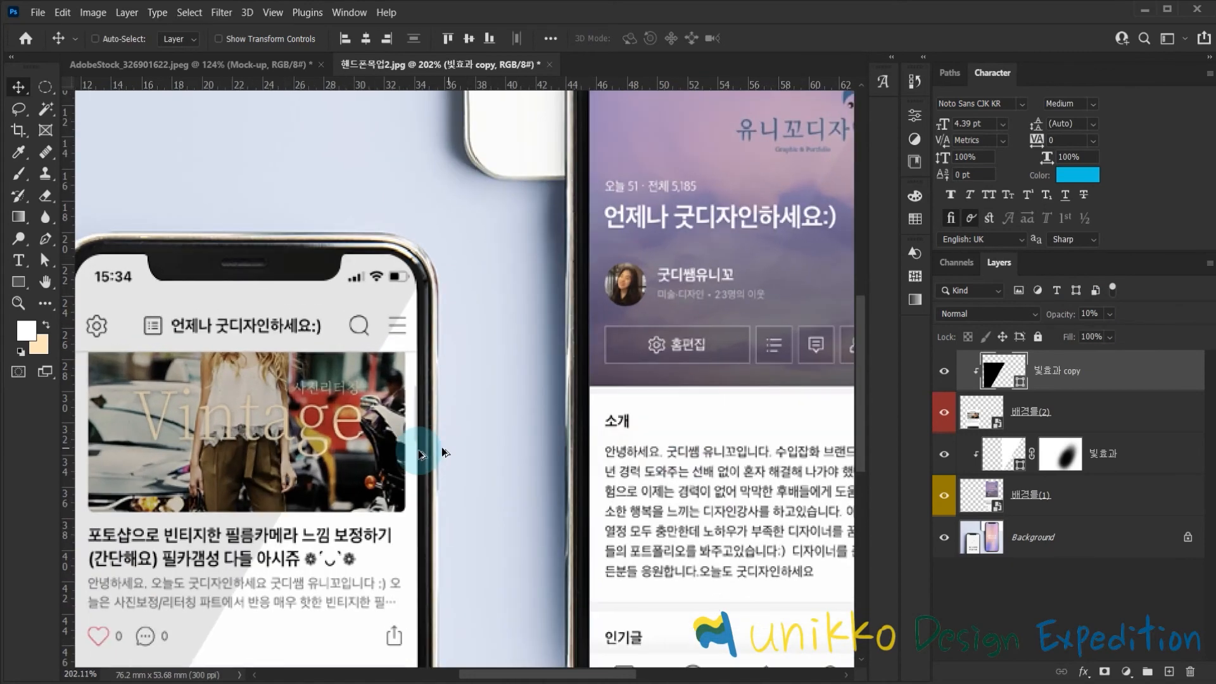
{"action": "left_click_drag", "start_coordinate": [263, 488], "coordinate": [532, 136]}
{"action": "left_click_drag", "start_coordinate": [502, 231], "coordinate": [499, 290]}
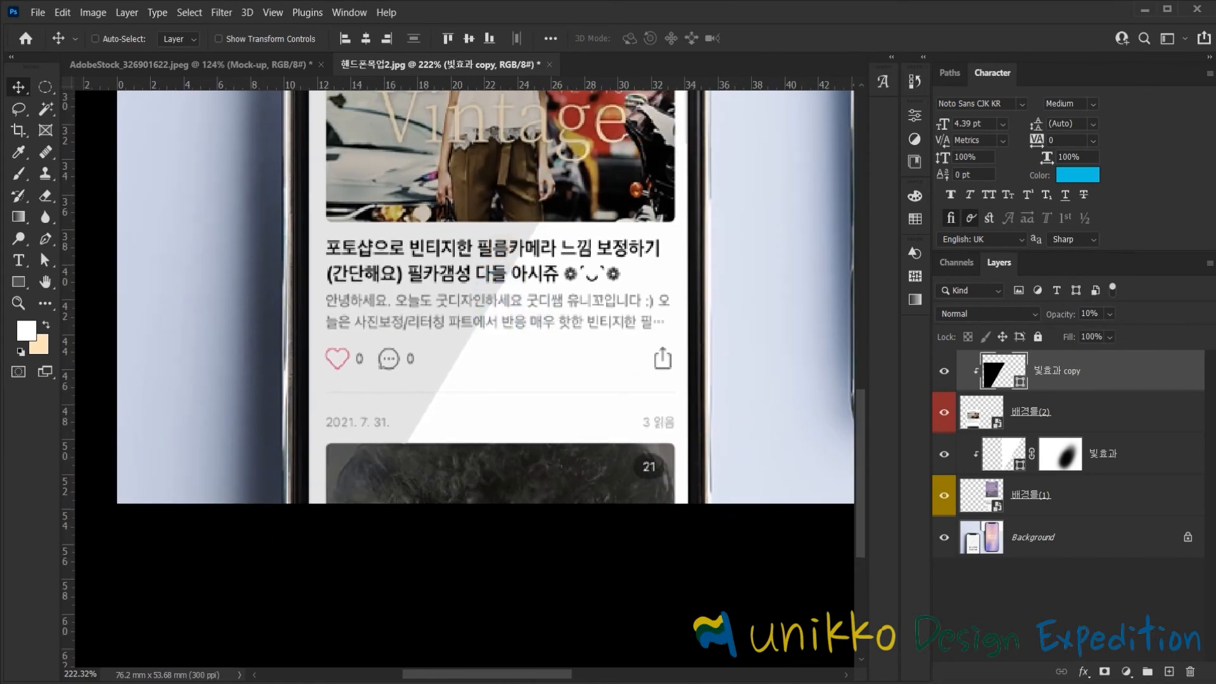
{"action": "left_click", "coordinate": [1104, 671]}
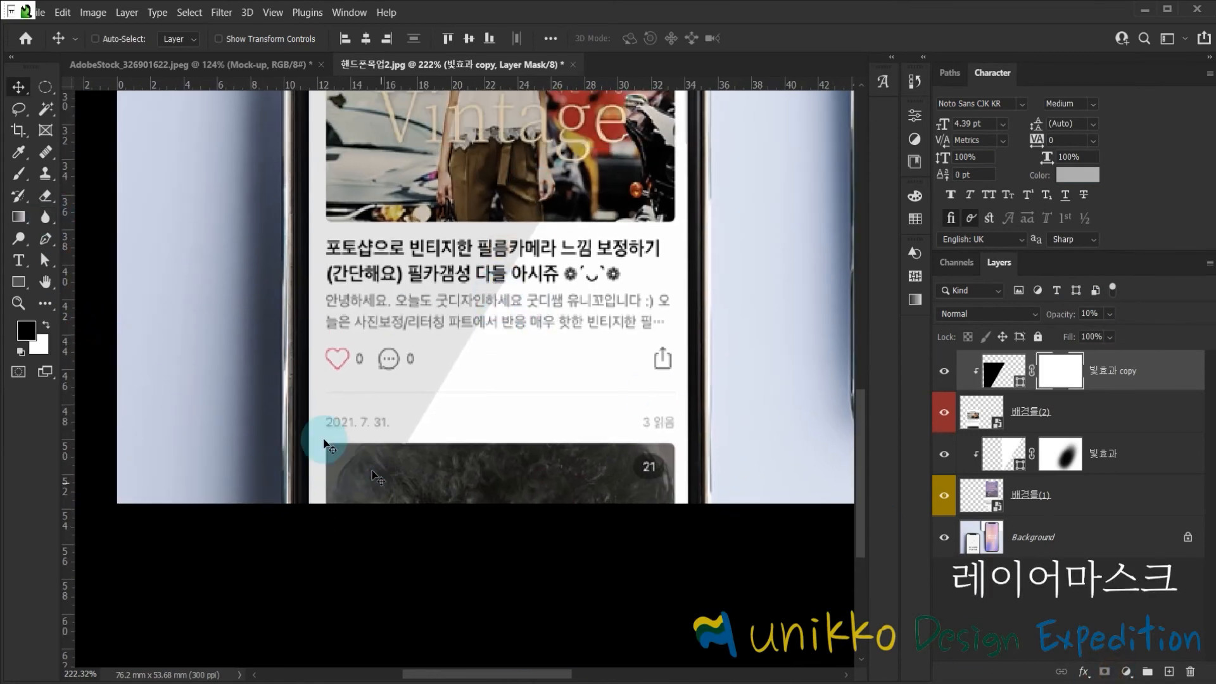
{"action": "left_click", "coordinate": [18, 173]}
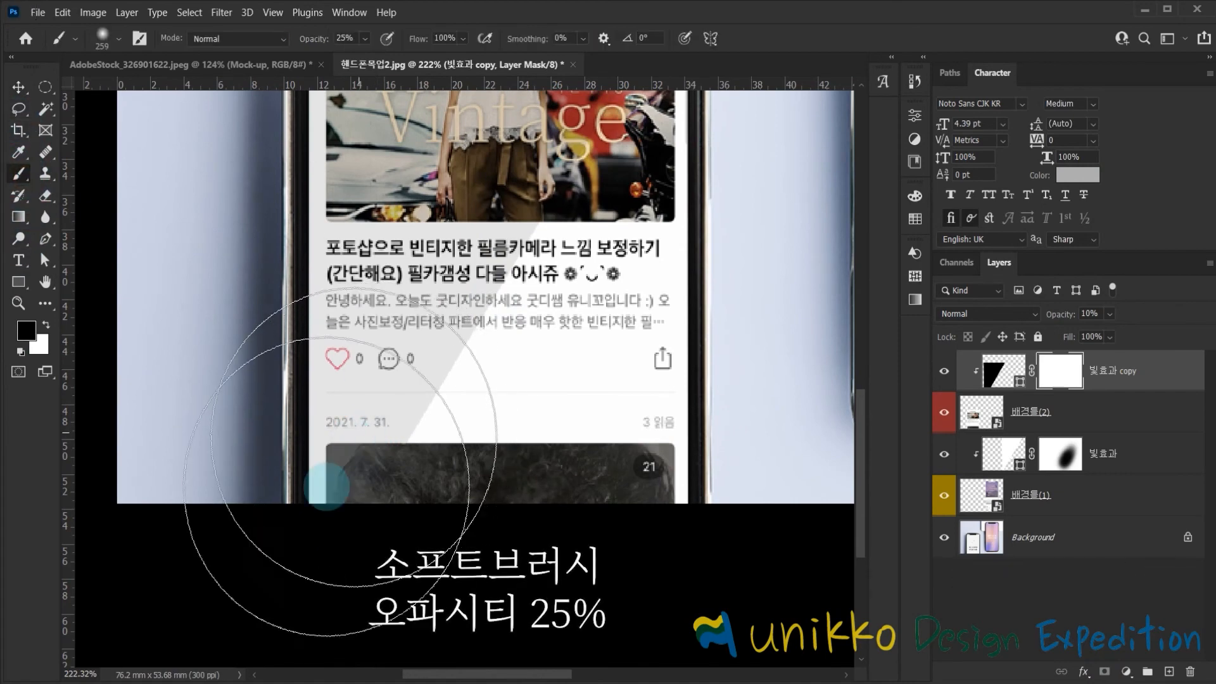
{"action": "left_click_drag", "start_coordinate": [437, 517], "coordinate": [534, 359]}
{"action": "left_click_drag", "start_coordinate": [374, 507], "coordinate": [507, 412]}
{"action": "mouse_move", "coordinate": [312, 578]}
{"action": "left_mouse_down"}
{"action": "mouse_move", "coordinate": [516, 321]}
{"action": "mouse_move", "coordinate": [492, 364]}
{"action": "left_mouse_up"}
{"action": "scroll", "coordinate": [522, 314], "scroll_direction": "down", "scroll_amount": 4}
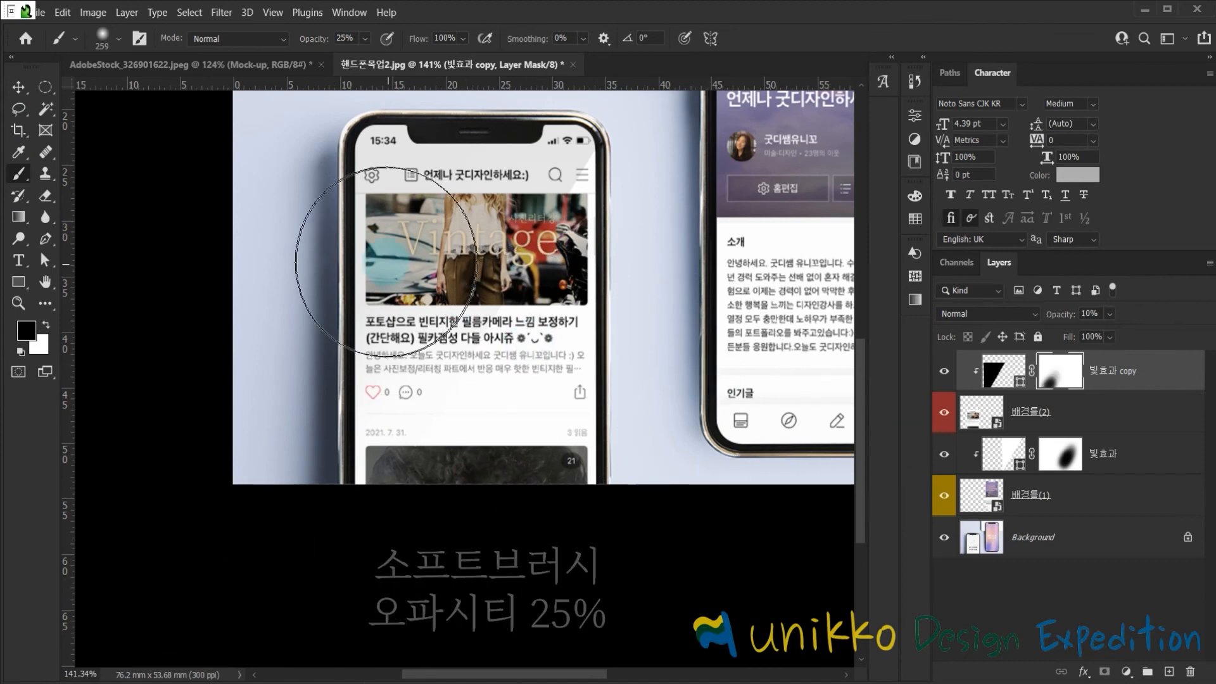
Examine the whole mockup to check the light reflections on both phone screens.
{"action": "key", "text": "v"}
{"action": "key", "text": "ctrl+0"}
{"action": "scroll", "coordinate": [386, 418], "scroll_direction": "up", "scroll_amount": 5}
{"action": "scroll", "coordinate": [380, 405], "scroll_direction": "down", "scroll_amount": 3}
{"action": "scroll", "coordinate": [273, 506], "scroll_direction": "up", "scroll_amount": 3}
{"action": "scroll", "coordinate": [623, 387], "scroll_direction": "down", "scroll_amount": 5}
{"action": "scroll", "coordinate": [585, 366], "scroll_direction": "up", "scroll_amount": 2}
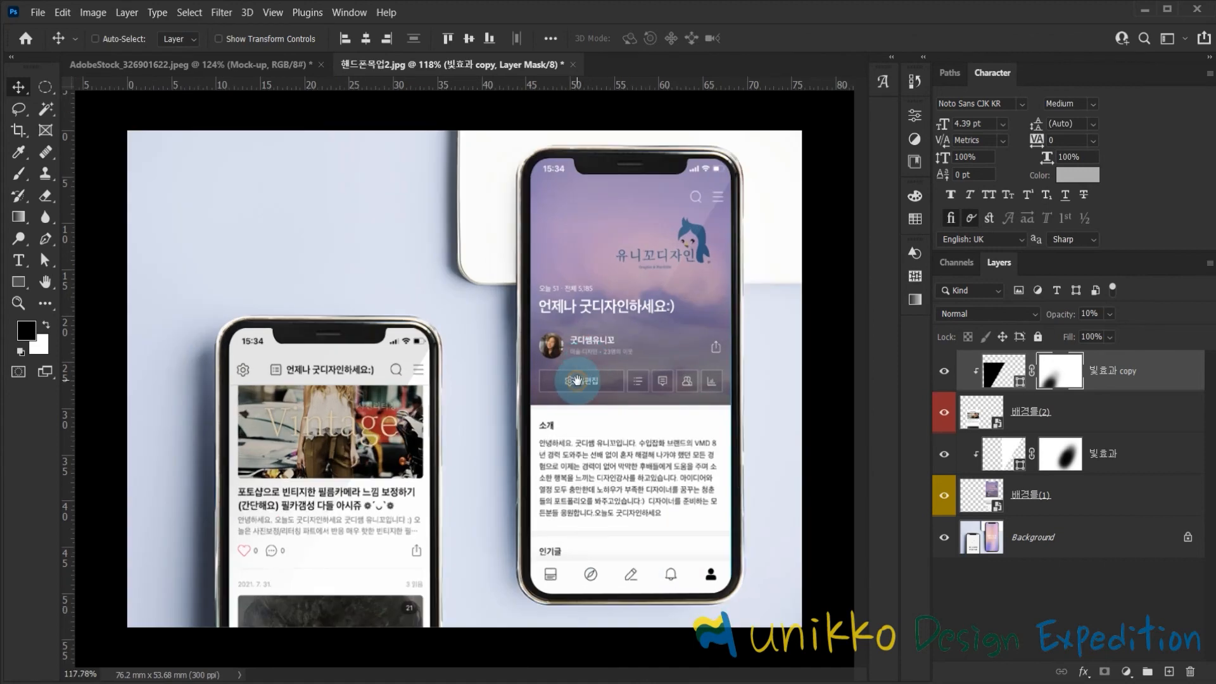
Add the text "Mock-up" in the empty area above the left phone.
{"action": "scroll", "coordinate": [576, 380], "scroll_direction": "down", "scroll_amount": 1}
{"action": "key", "text": "t"}
{"action": "left_click", "coordinate": [208, 242]}
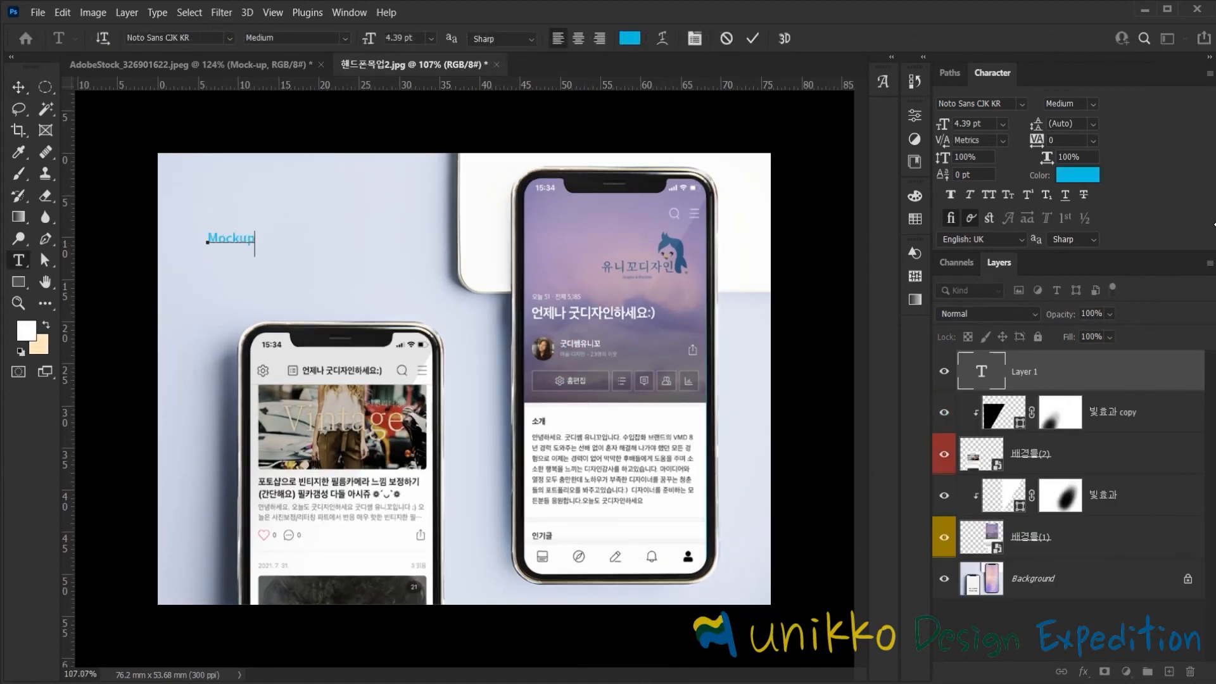
{"action": "key", "text": "ctrl+Return"}
Enlarge the Mock-up text to about 27.6 pt and place it above the left phone, reaching the right phone.
{"action": "key", "text": "ctrl+t"}
{"action": "left_click_drag", "start_coordinate": [257, 257], "coordinate": [526, 389]}
{"action": "left_click_drag", "start_coordinate": [469, 285], "coordinate": [466, 298]}
{"action": "key", "text": "Return"}
{"action": "scroll", "coordinate": [361, 294], "scroll_direction": "up", "scroll_amount": 8}
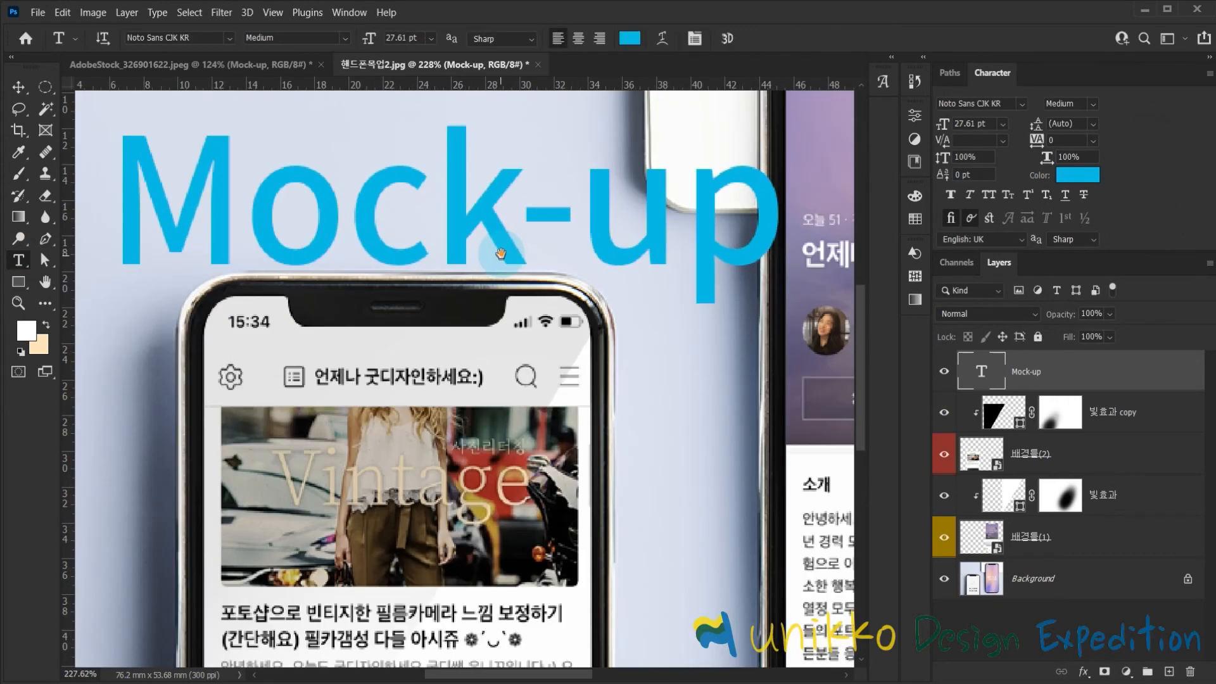
Nudge the Mock-up text so that its baseline sits on the upper edge of the left phone.
{"action": "left_click_drag", "start_coordinate": [499, 257], "coordinate": [501, 280]}
{"action": "left_click", "coordinate": [23, 88]}
{"action": "left_click_drag", "start_coordinate": [635, 283], "coordinate": [623, 289]}
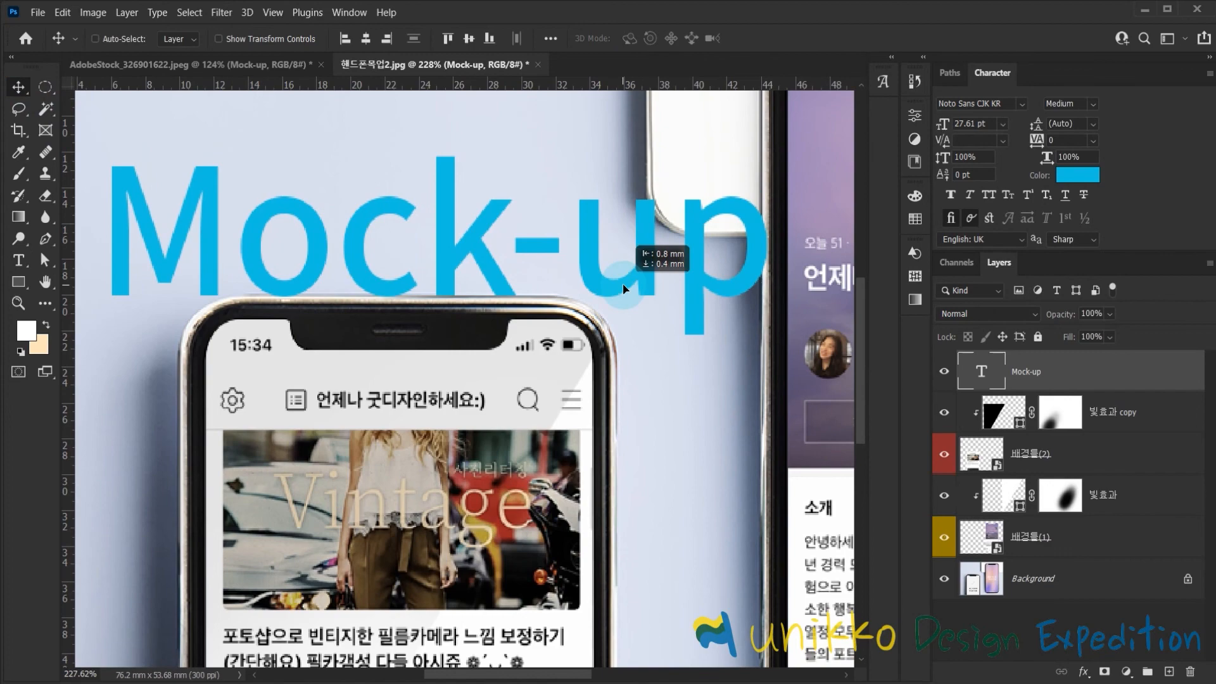
{"action": "scroll", "coordinate": [624, 339], "scroll_direction": "down", "scroll_amount": 5}
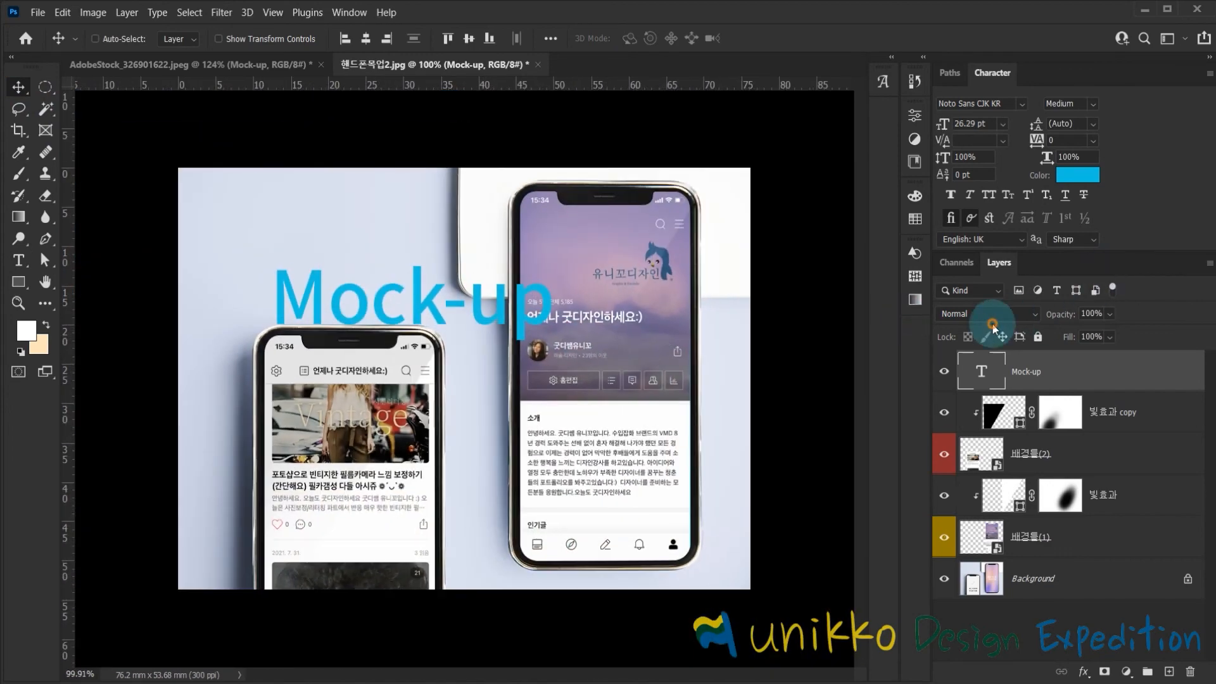
Open the blend mode choices for the Mock-up text layer.
{"action": "left_click", "coordinate": [994, 316]}
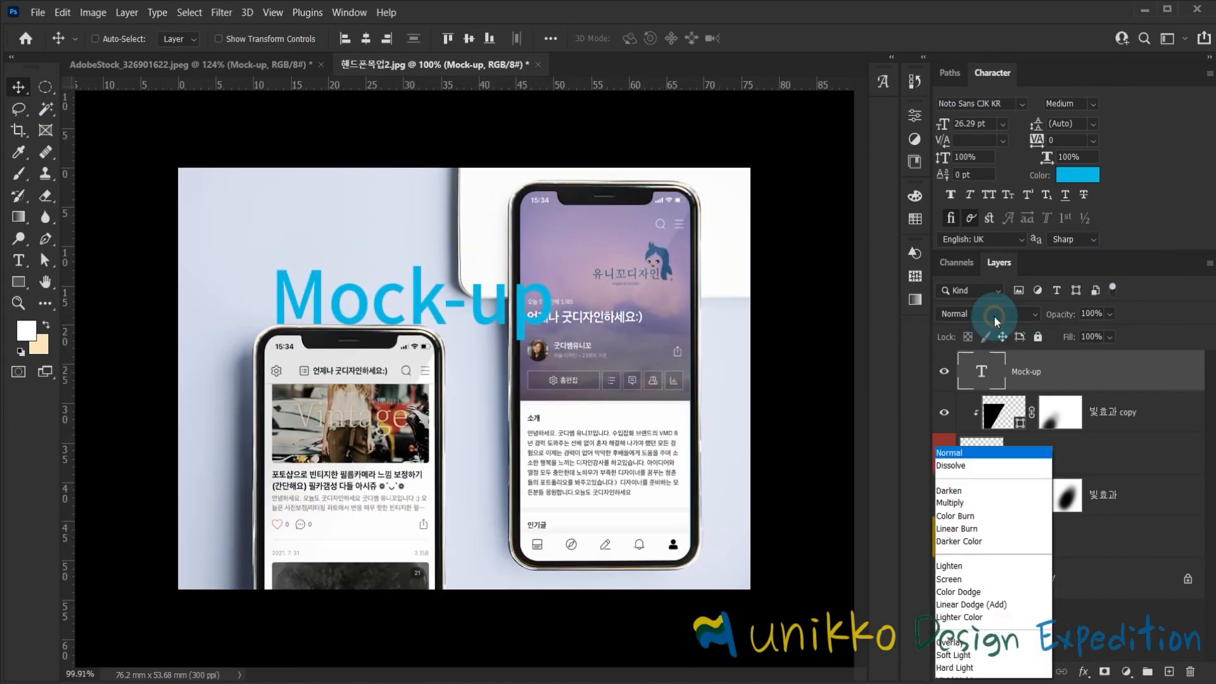